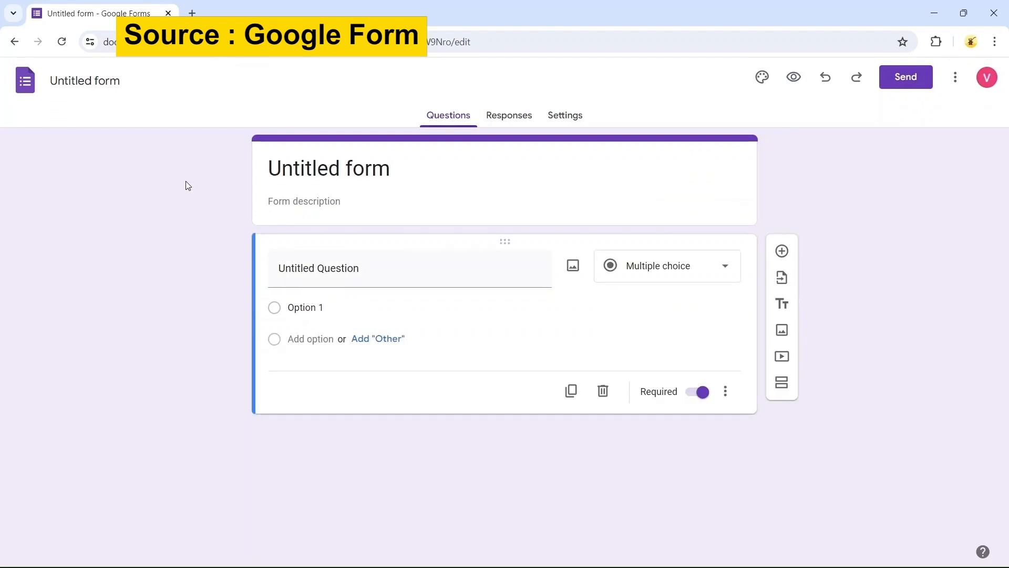
Set the form title to "Air Pollution Awareness Survey"
left_click(291, 168)
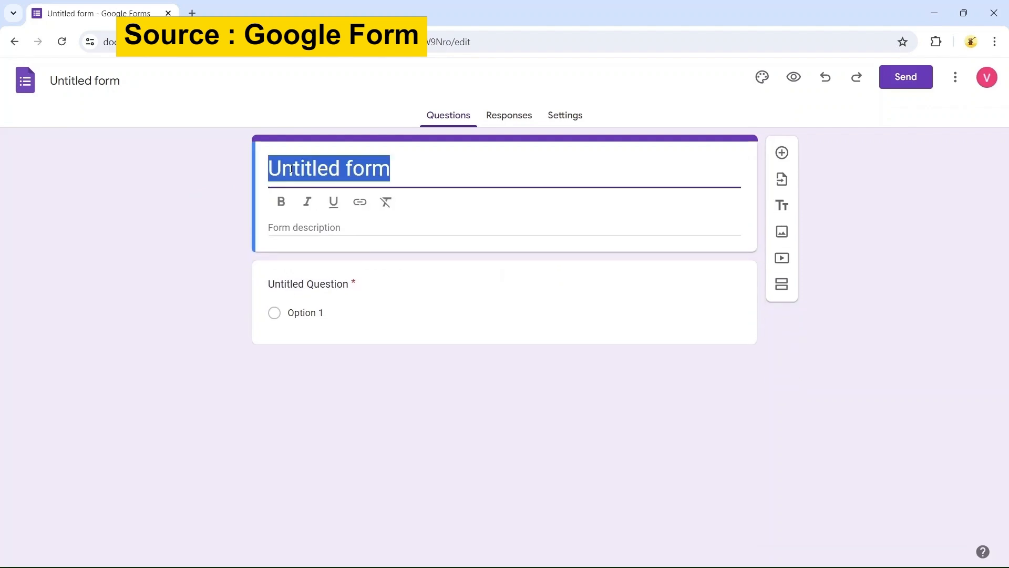
type("Air Pollution Awa")
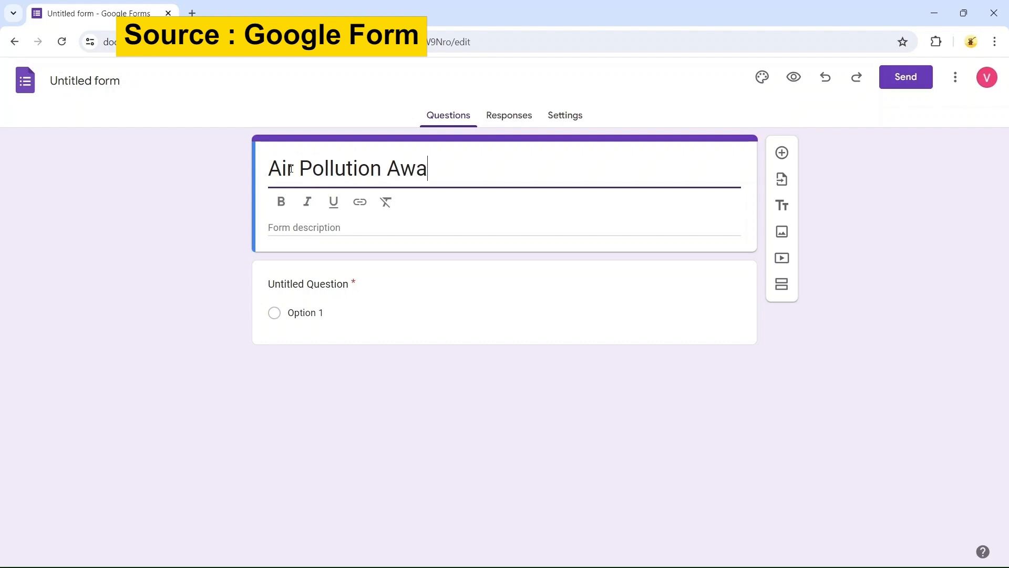
type("reness Sir")
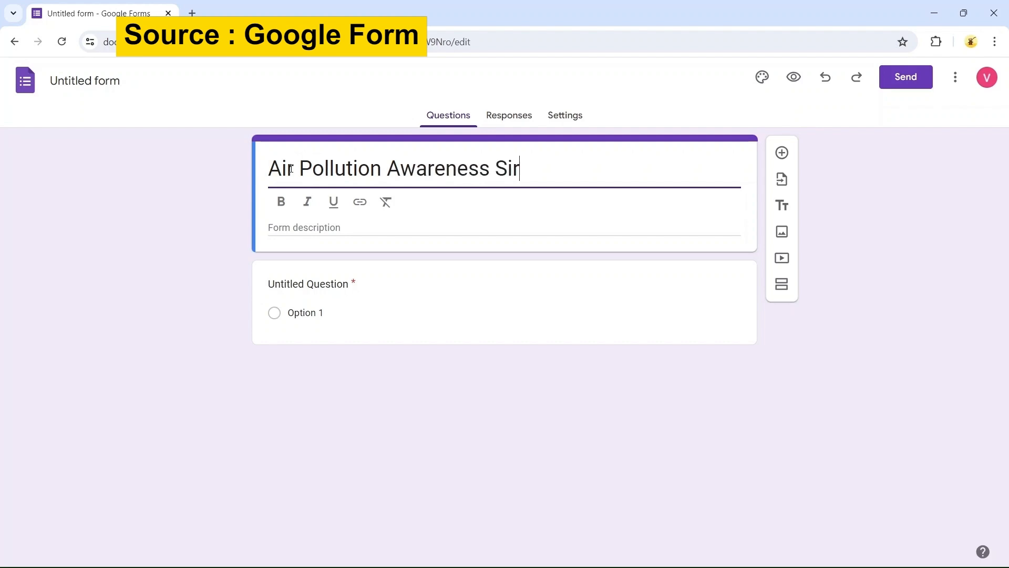
key("BackSpace")
key("BackSpace")
type("urvey")
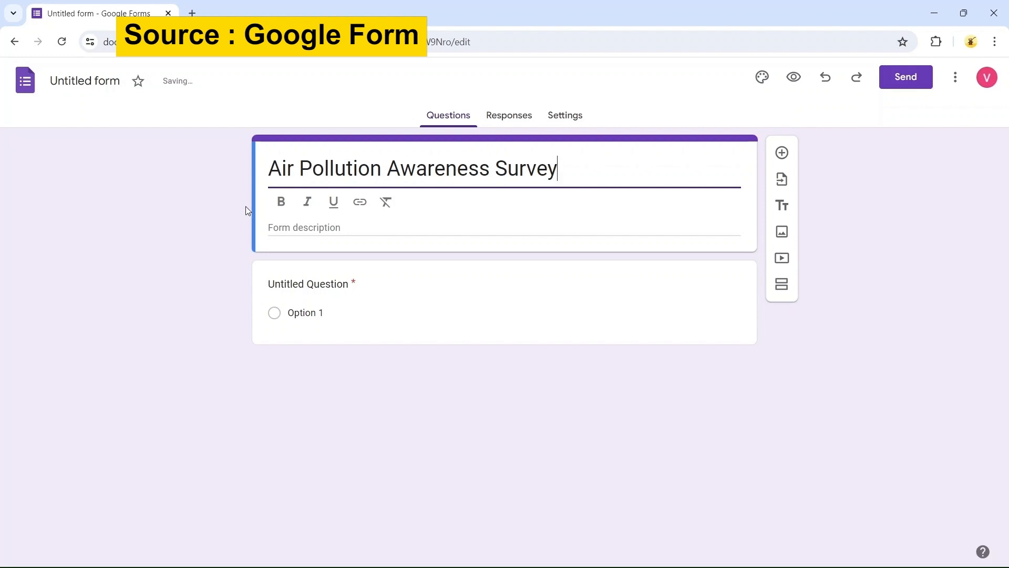
Enter the form description "This survey is to gather insights about the awareness and concern regarding air pollution."
left_click(301, 226)
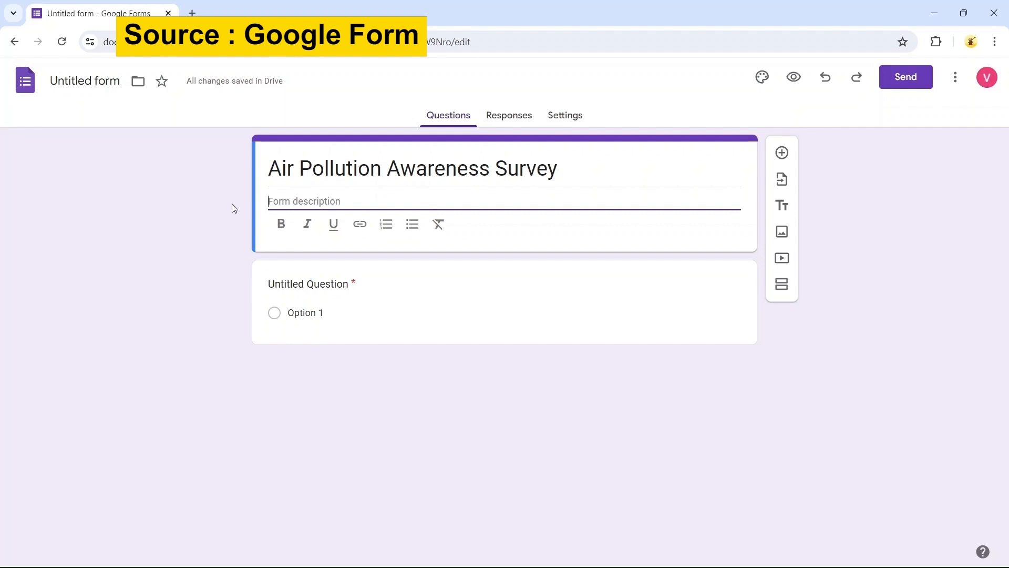
type("t")
key("BackSpace")
type("This sur")
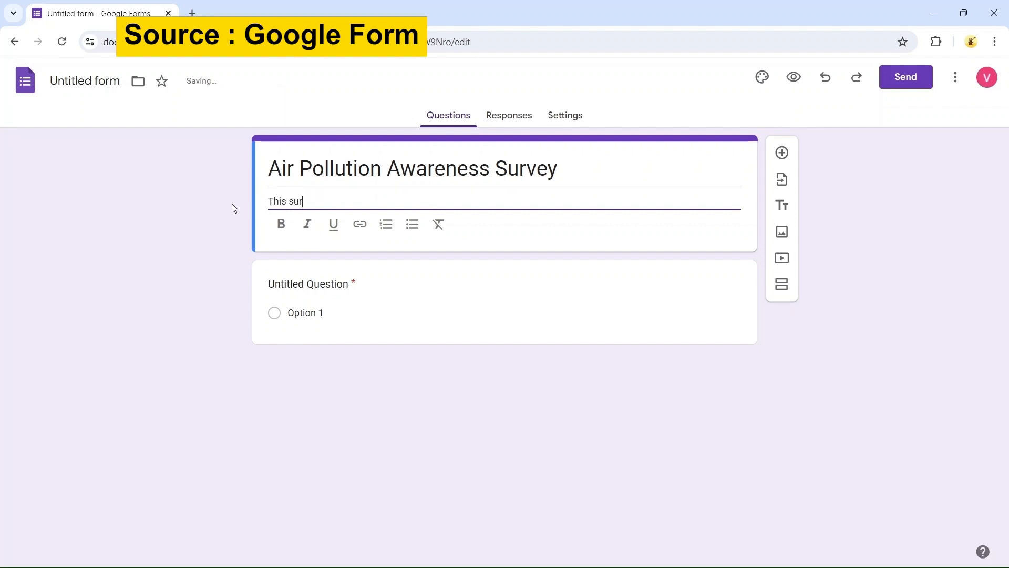
type("vey is to ")
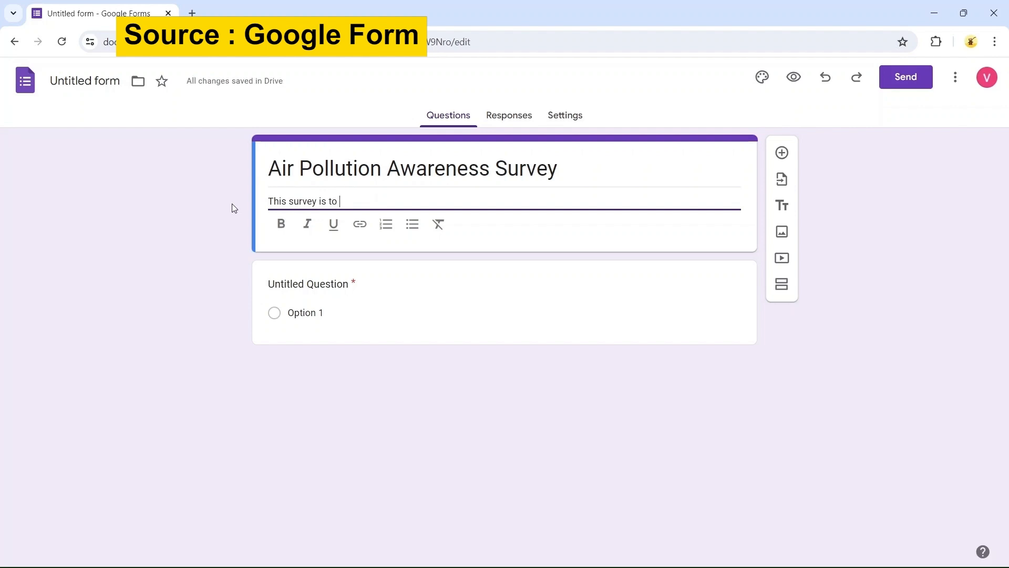
type("gather insights about ")
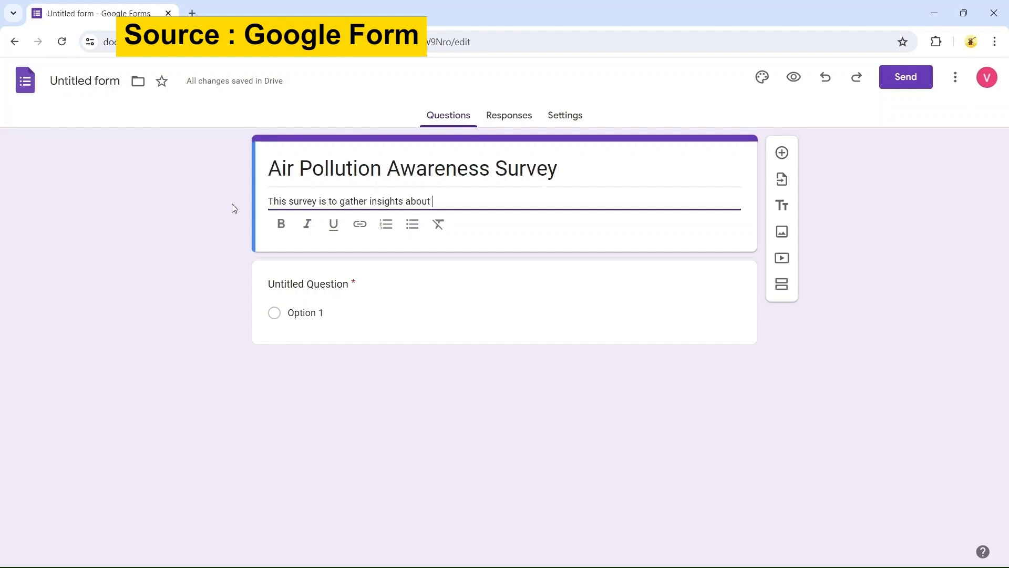
type("the awareness and concern regarding")
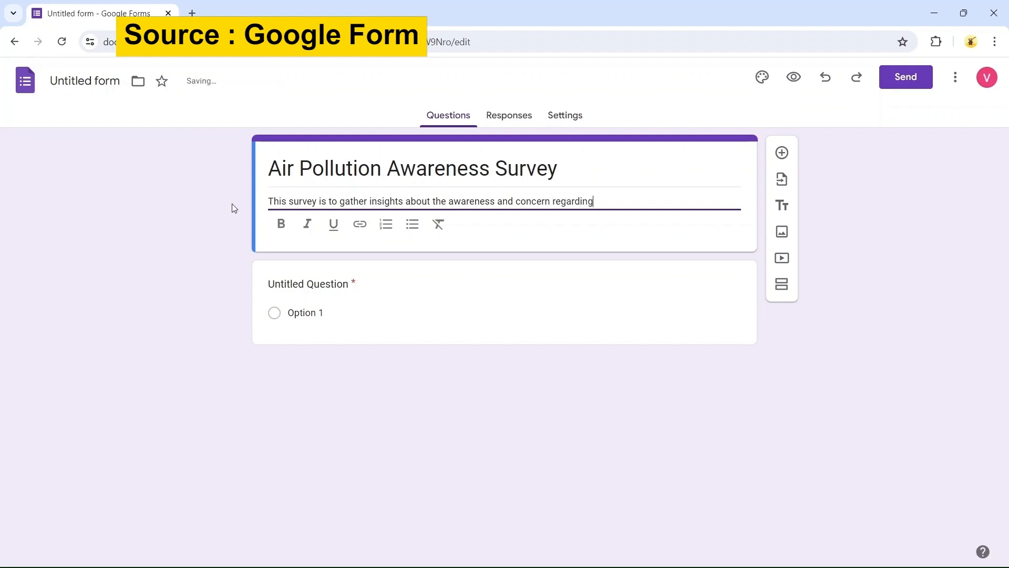
type(" air pollution.")
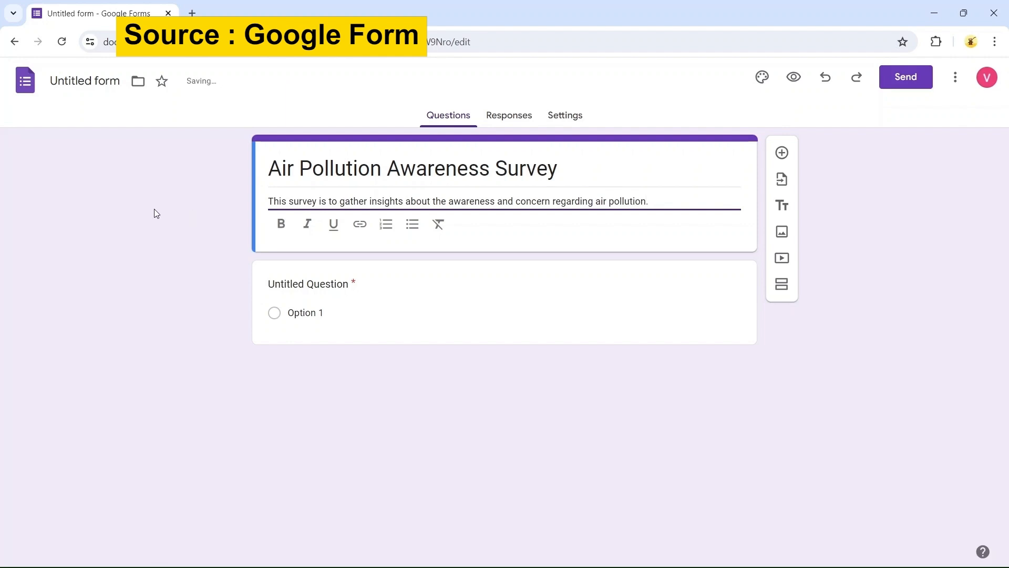
left_click(206, 211)
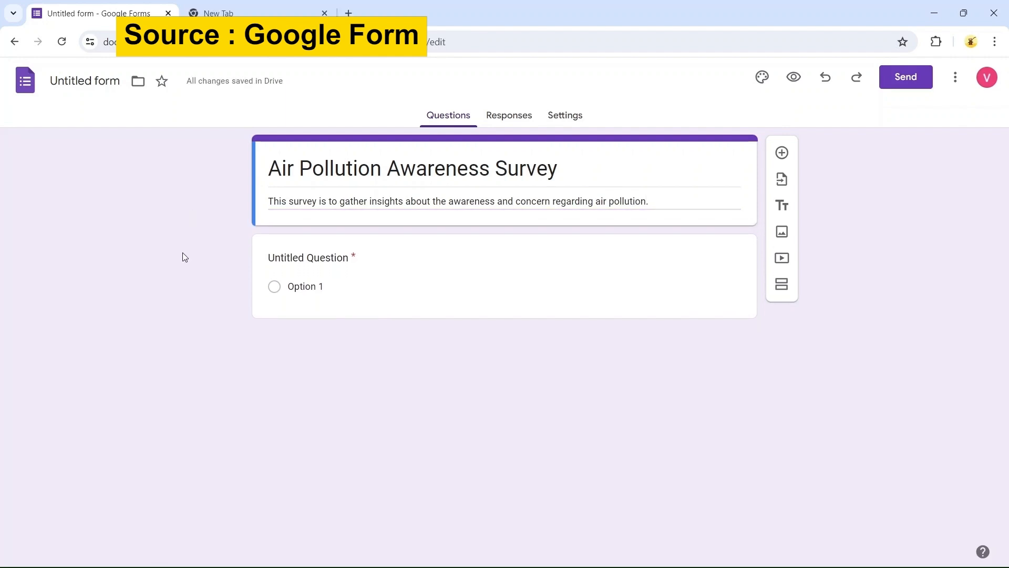
Rename the first question to "Name" and change its type to Short answer
left_click(313, 266)
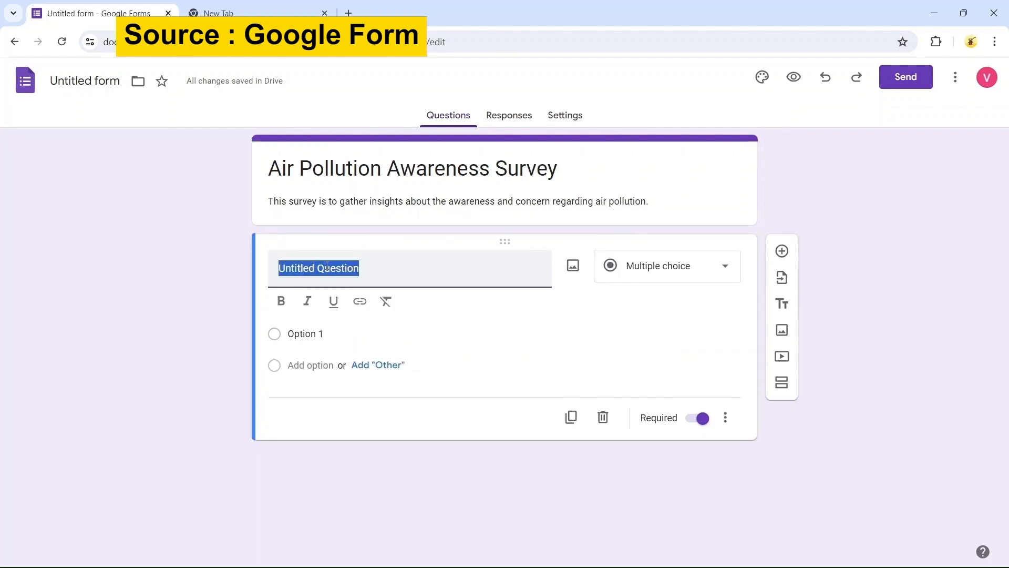
type("Name")
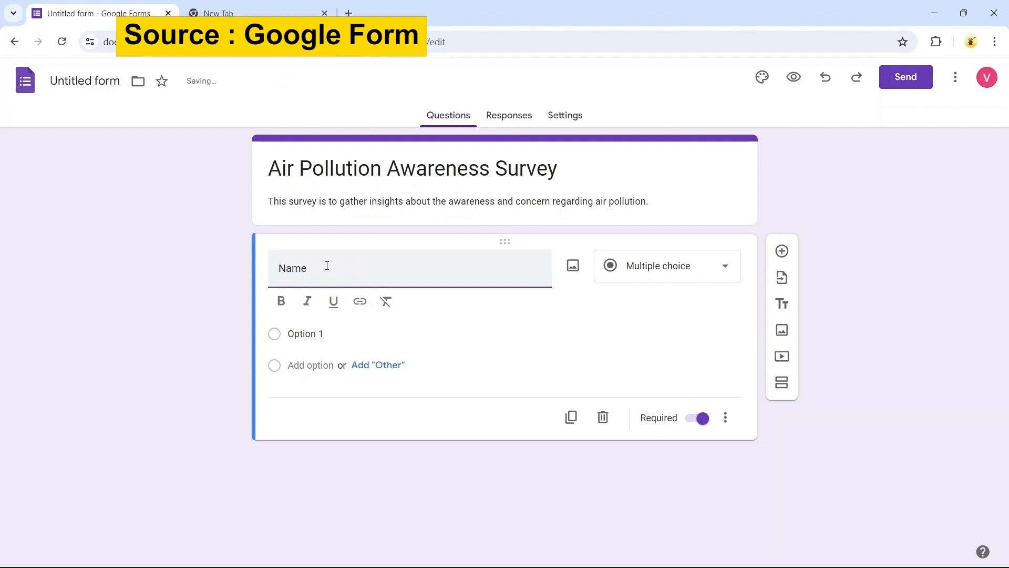
left_click(654, 265)
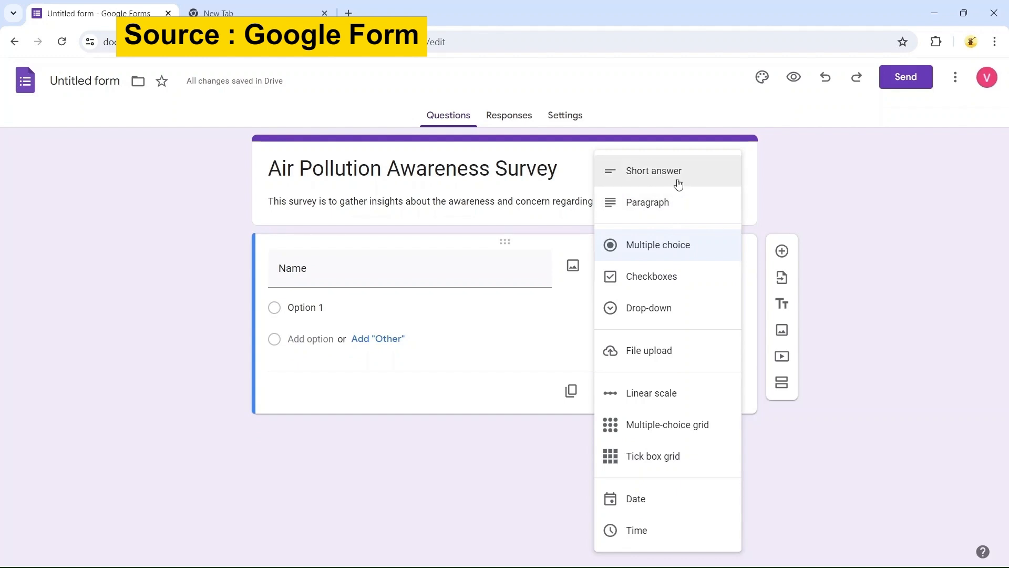
left_click(678, 184)
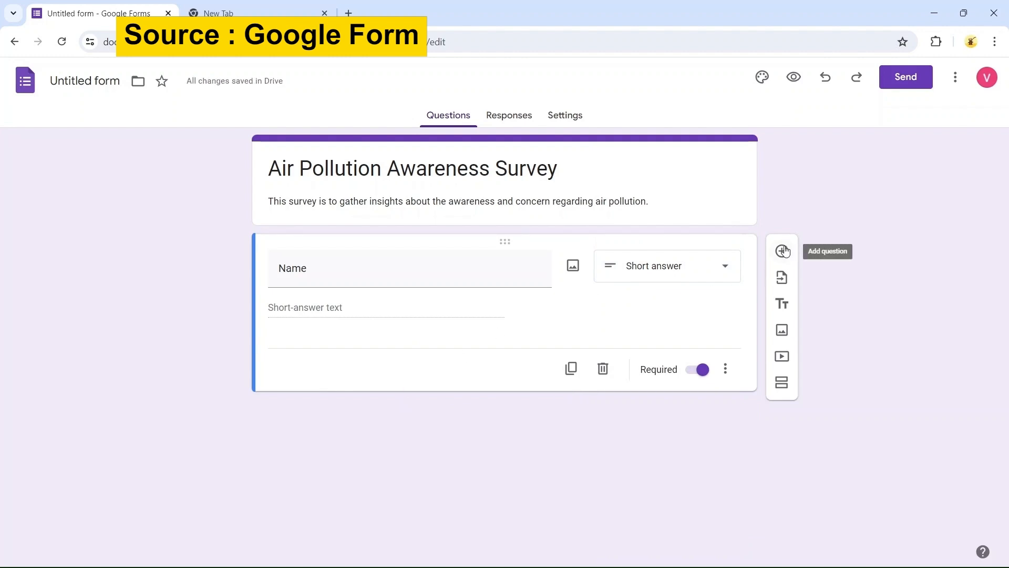
Add a new question titled "Date of Birth" with the Date question type
left_click(783, 251)
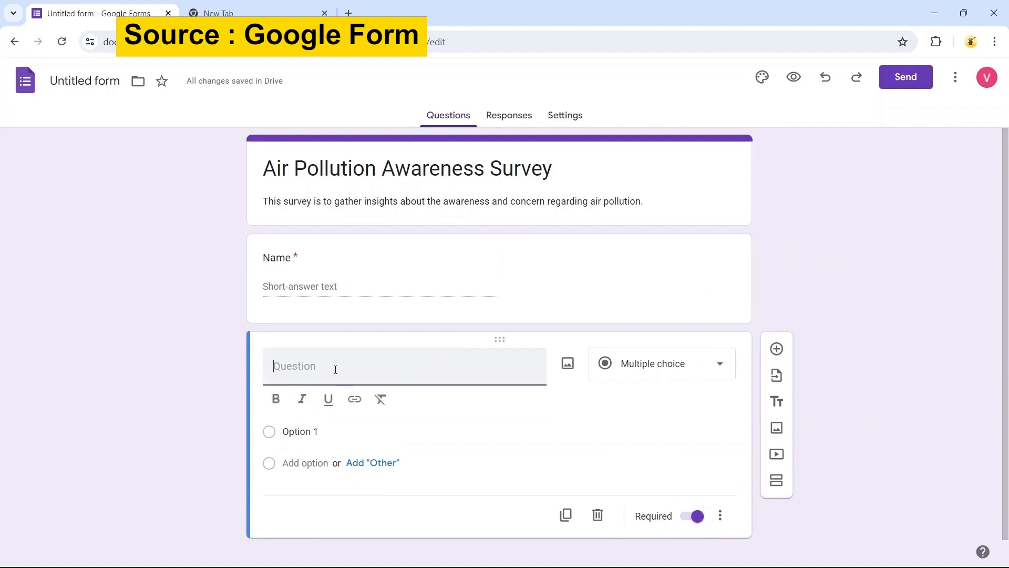
type("Date of Birth")
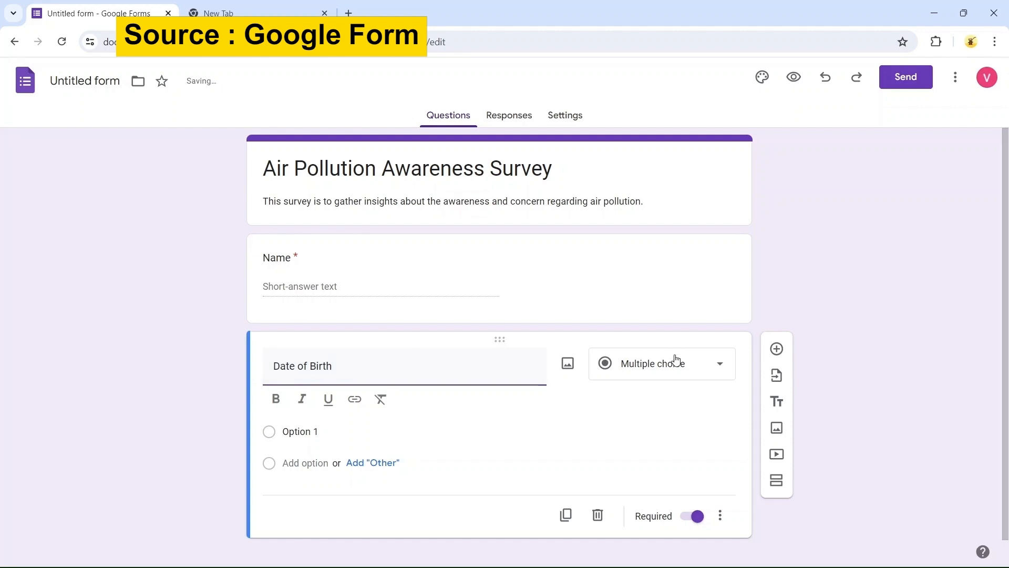
left_click(676, 363)
left_click(653, 508)
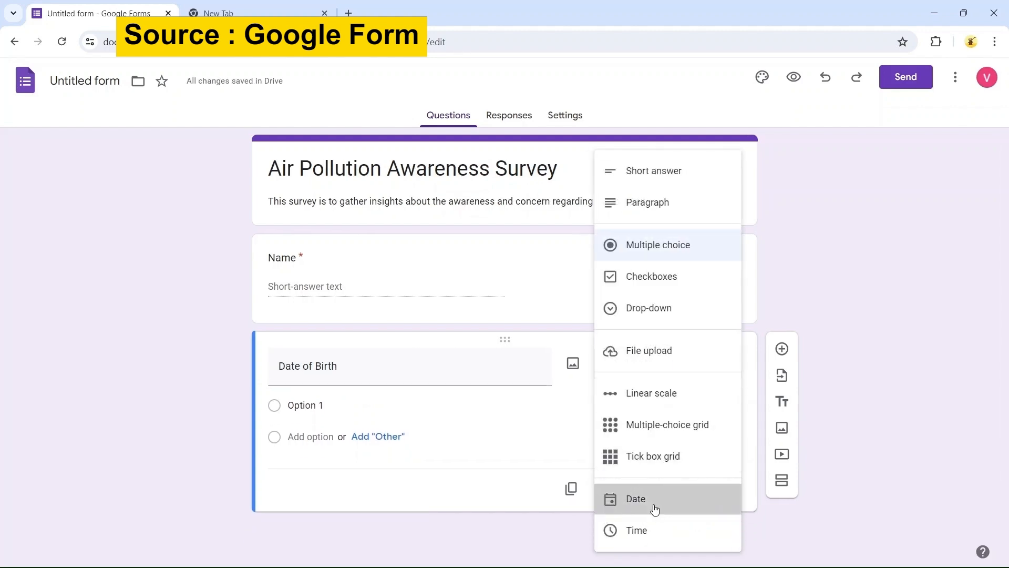
Add a new question titled "Gender" and set its type to Drop-down
left_click(782, 349)
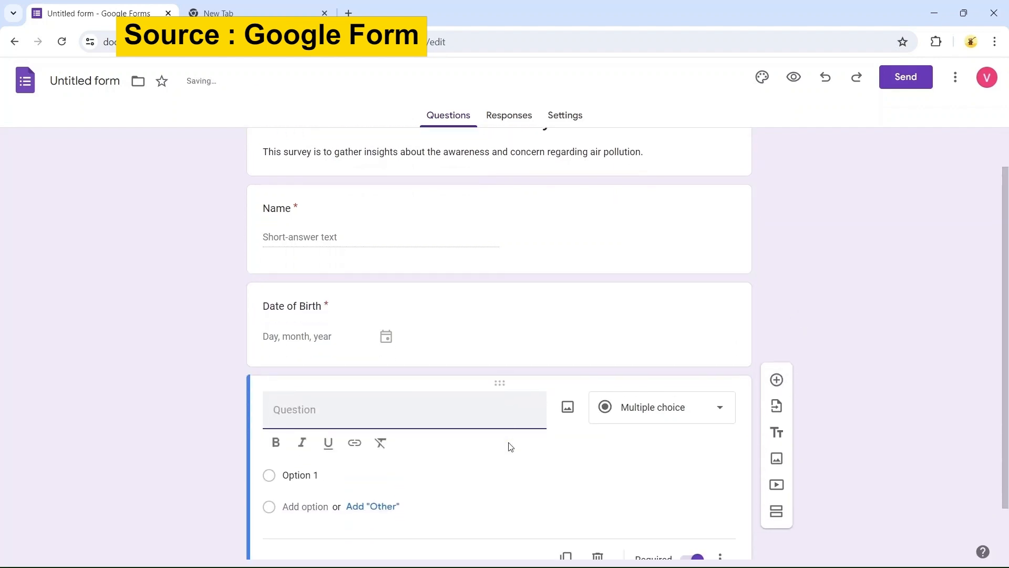
type("Gender")
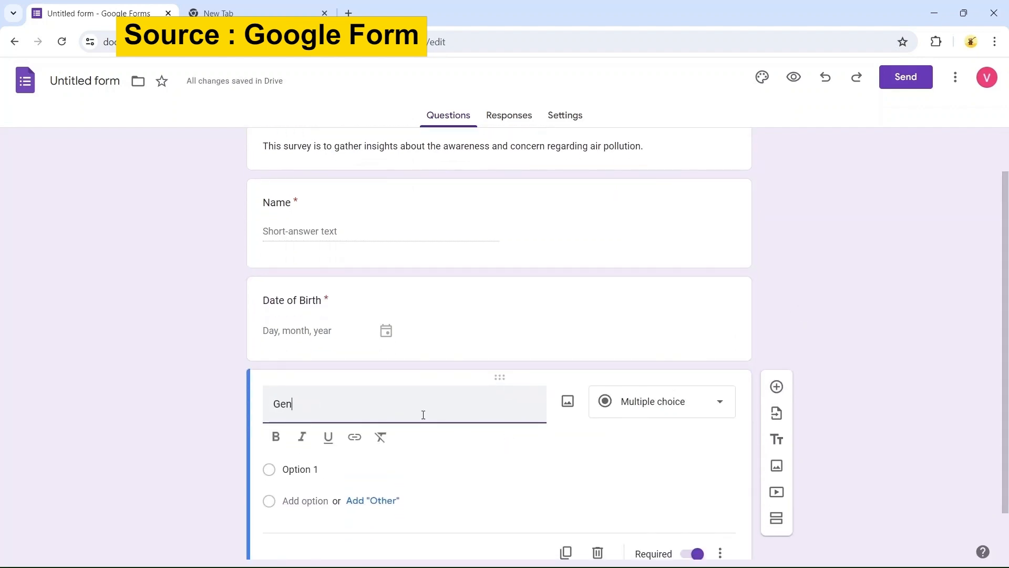
left_click(625, 402)
left_click(619, 308)
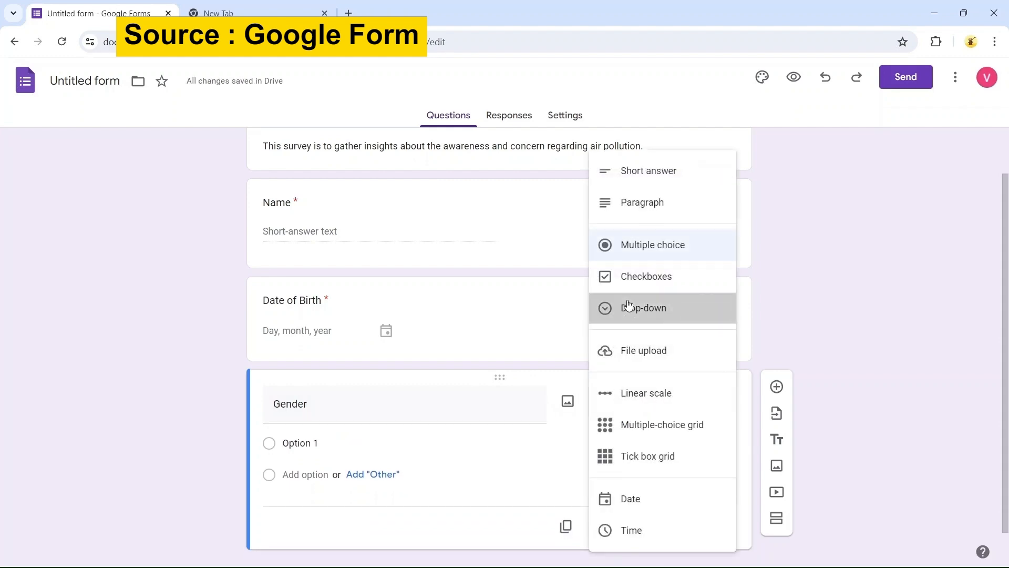
Fill the Gender options with Male, Female, Other and Prefer Not To Say
left_click(308, 448)
type("Male")
key("Return")
key("BackSpace")
type("Female")
key("Return")
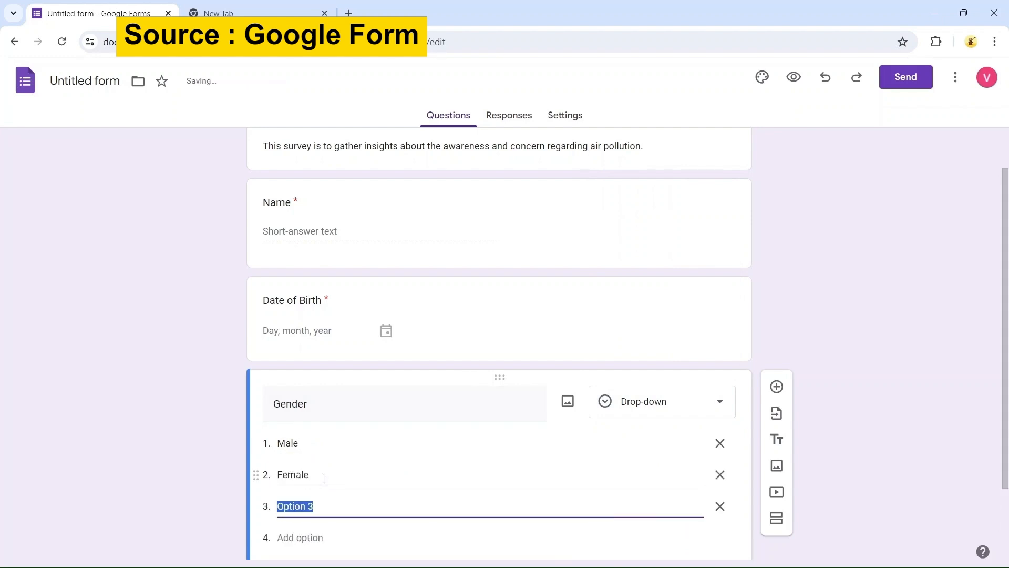
type("Other")
key("Return")
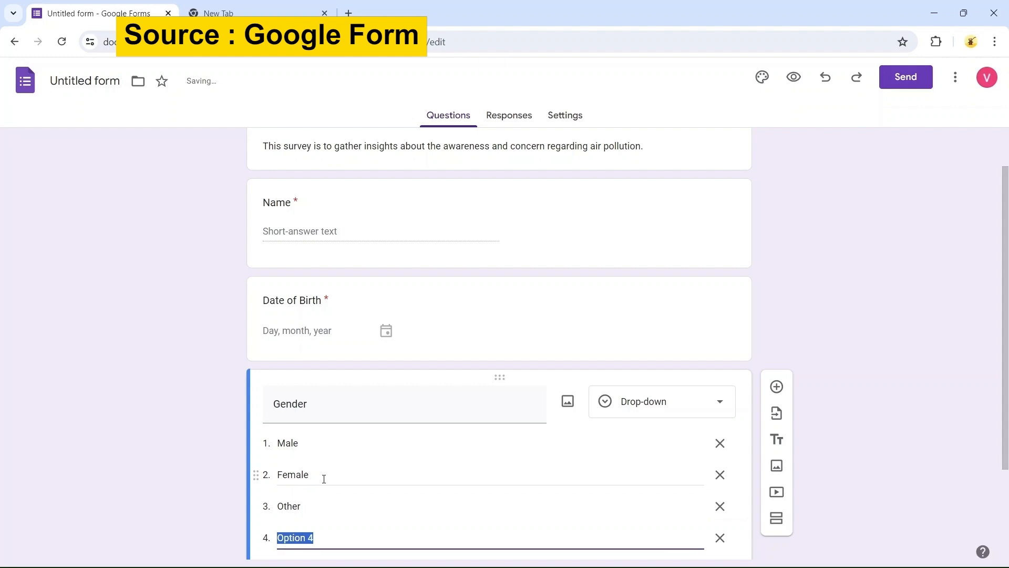
type("Prefer")
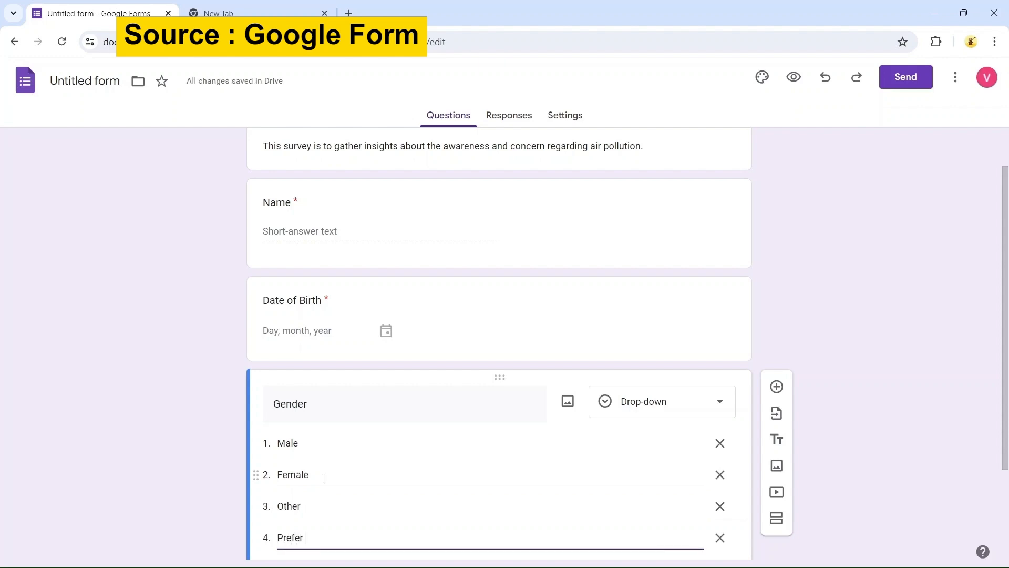
type(" Not To Say")
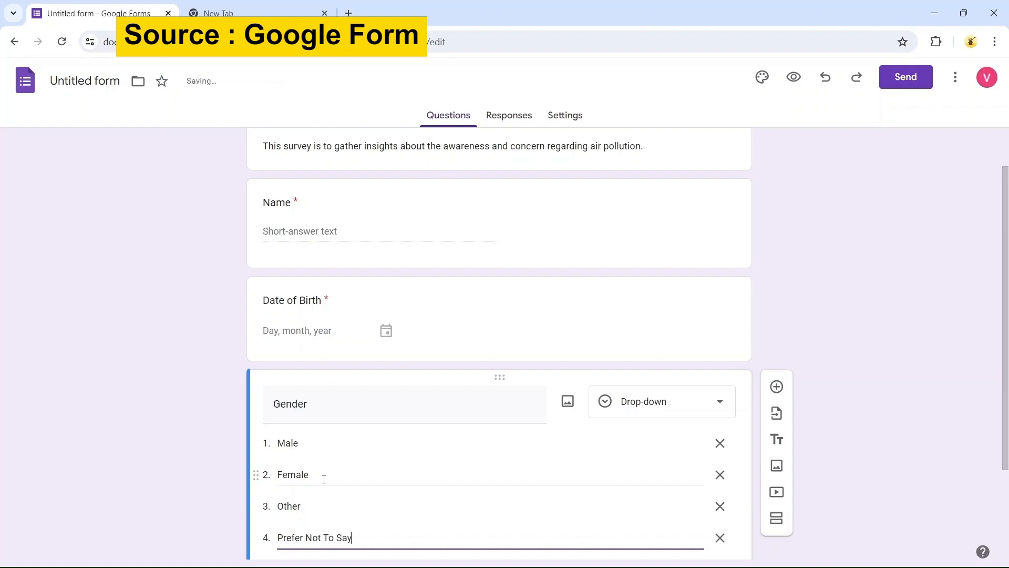
Add a new multiple-choice question titled "Educational Qualification"
left_click(822, 359)
scroll(821, 358, "down", 1)
scroll(822, 359, "down", 2)
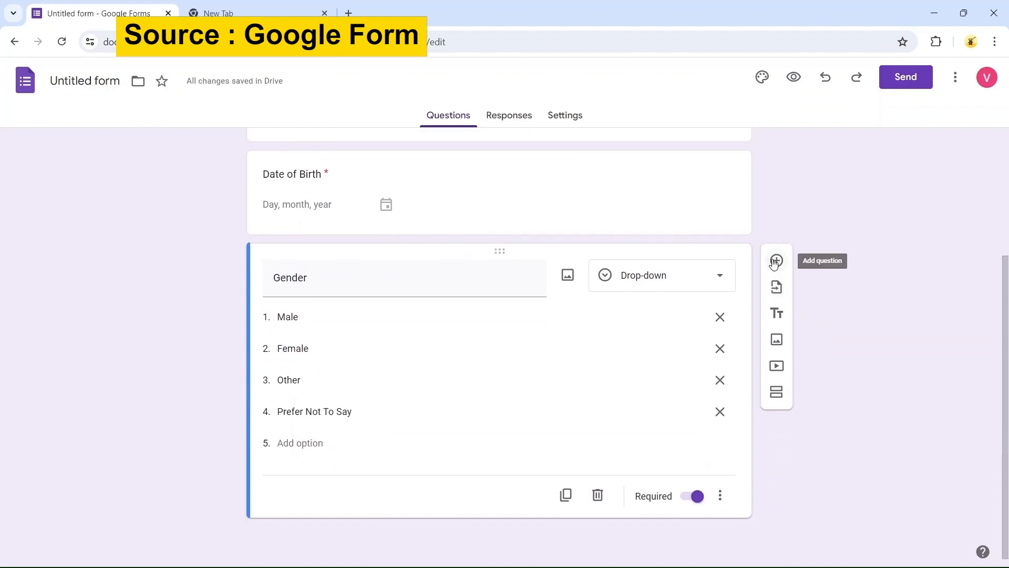
left_click(776, 261)
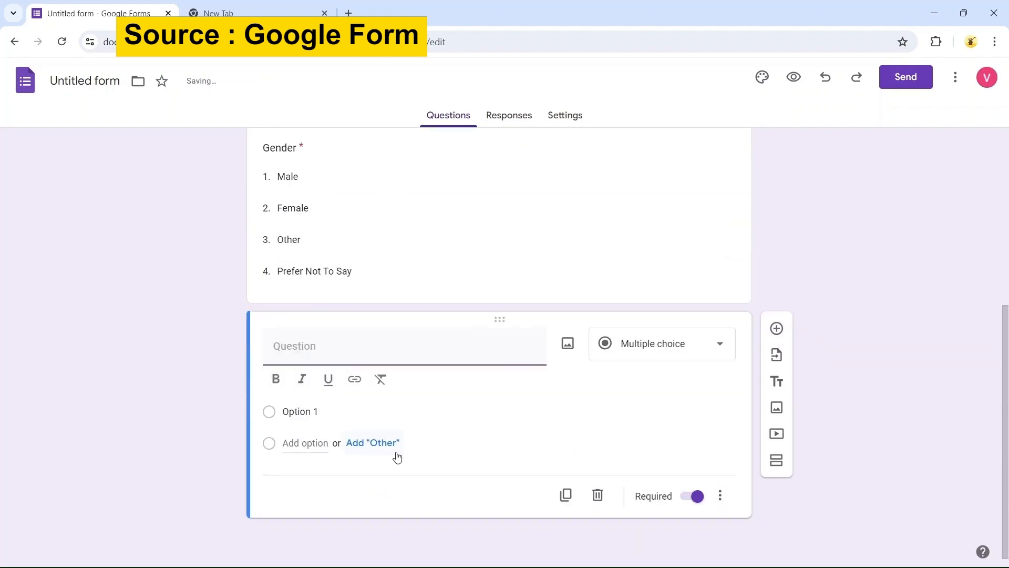
type("Education")
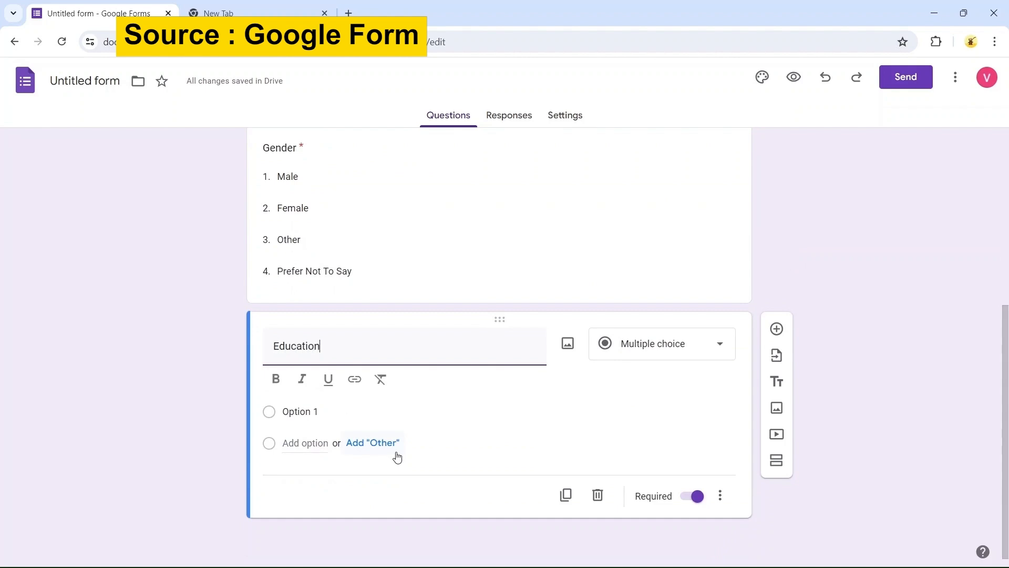
type("al Qualification")
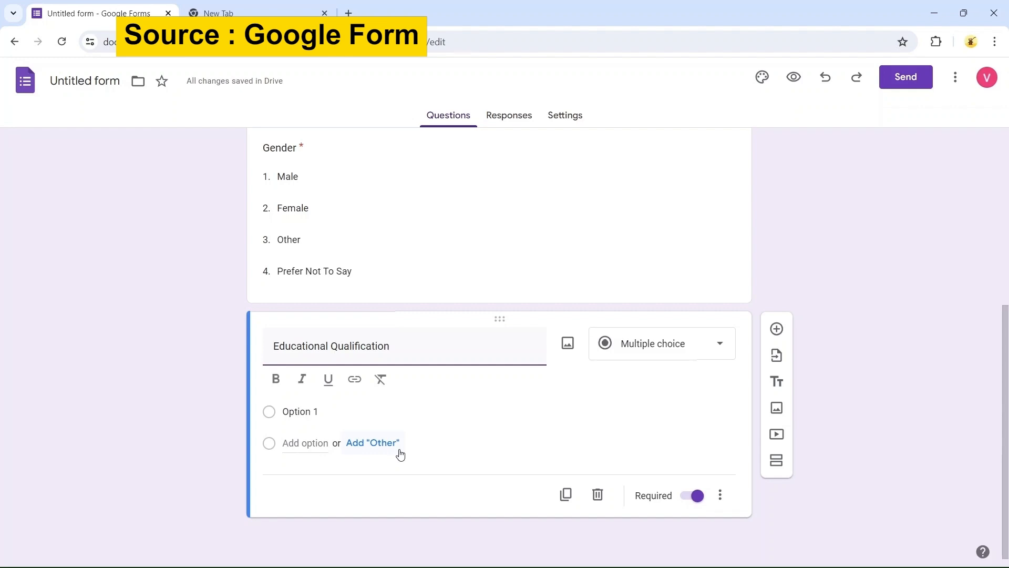
Enter the Educational Qualification options High School, Diploma, Graduation and Post Graduation
left_click(308, 412)
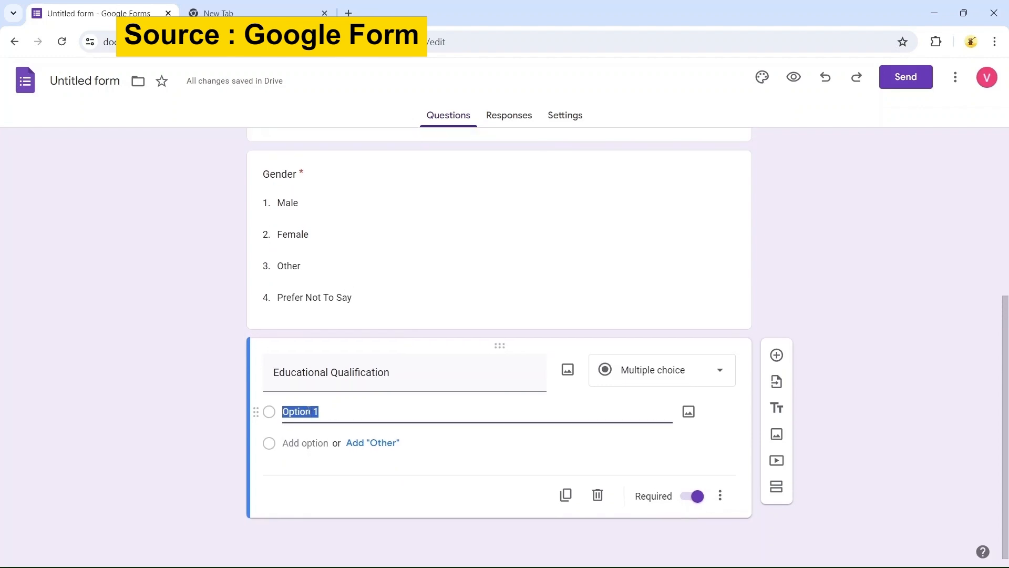
type("High School")
key("Return")
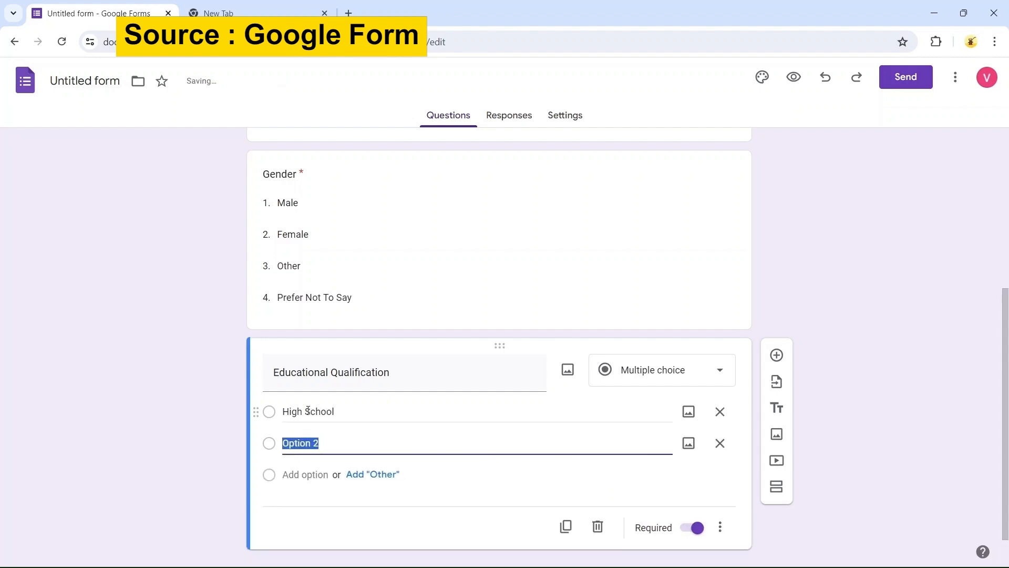
type("Di")
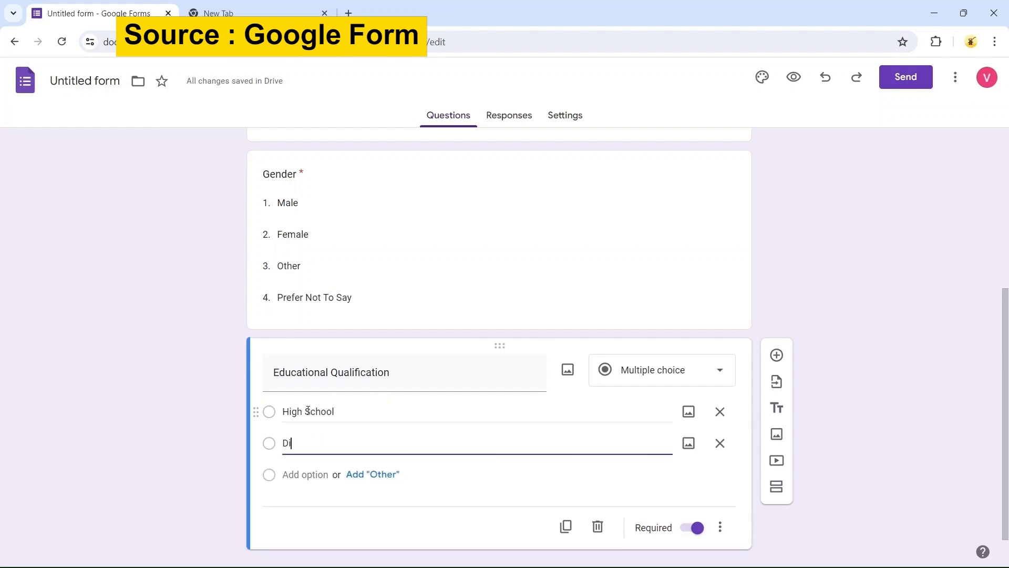
type("ploma")
key("Return")
type("Graduation")
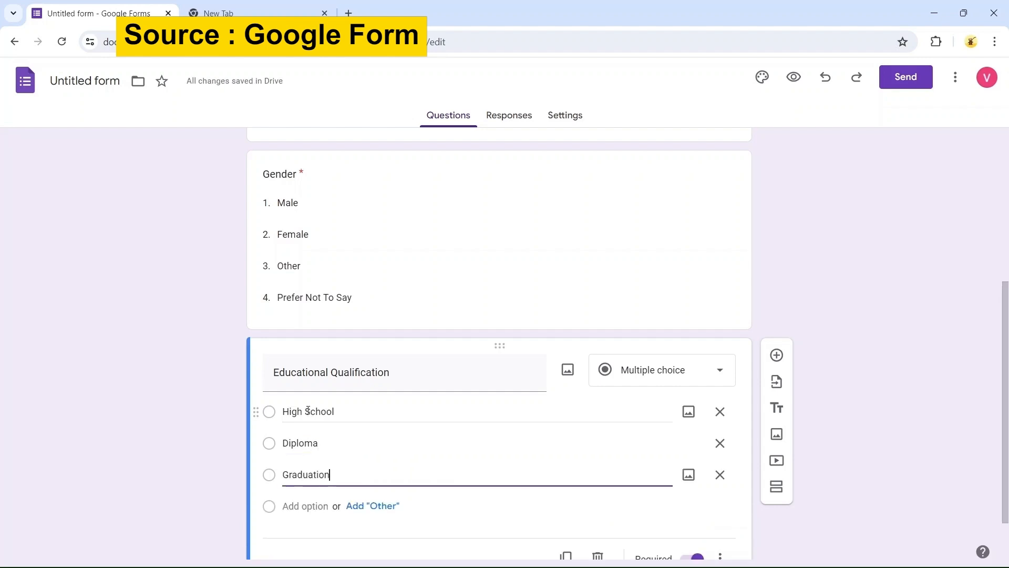
key("Return")
type("Post ")
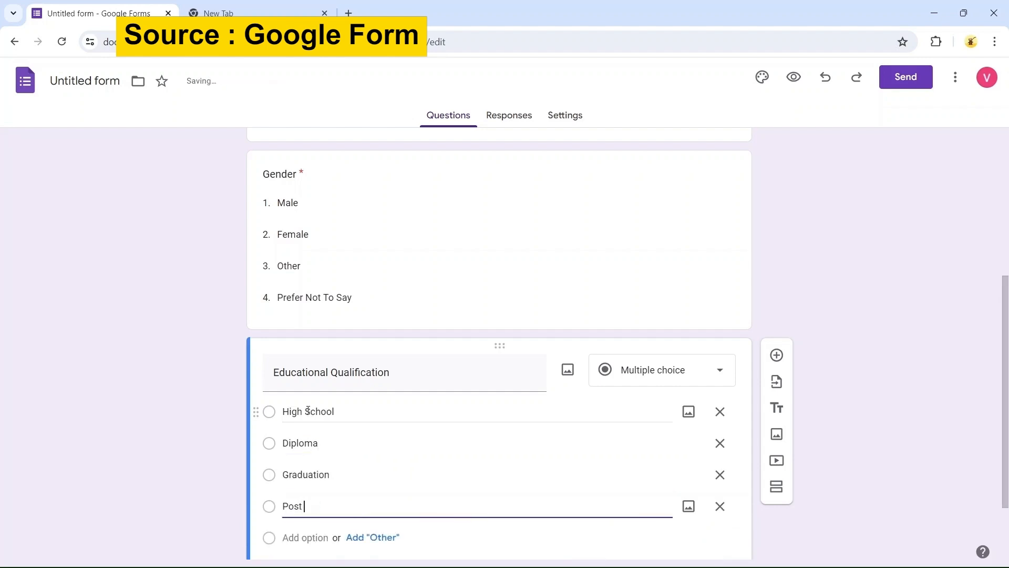
type("Graduation")
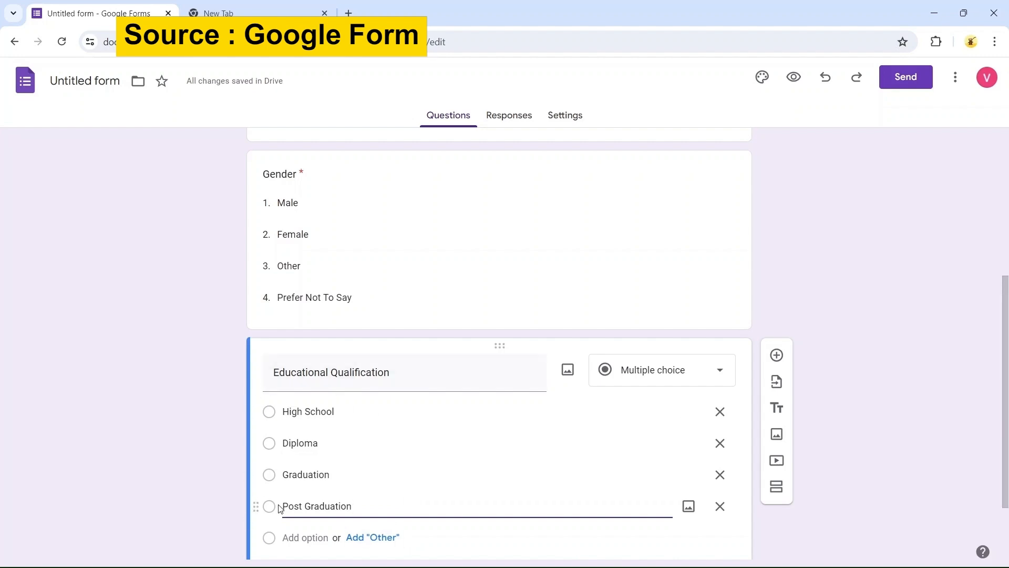
Add an "Other" option to the Educational Qualification question
left_click(374, 537)
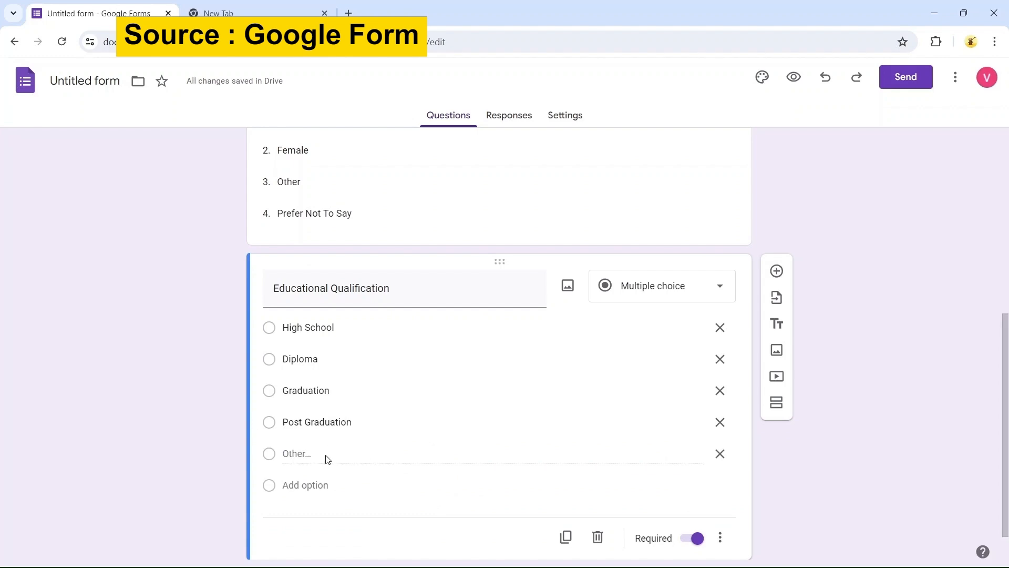
scroll(330, 461, "down", 1)
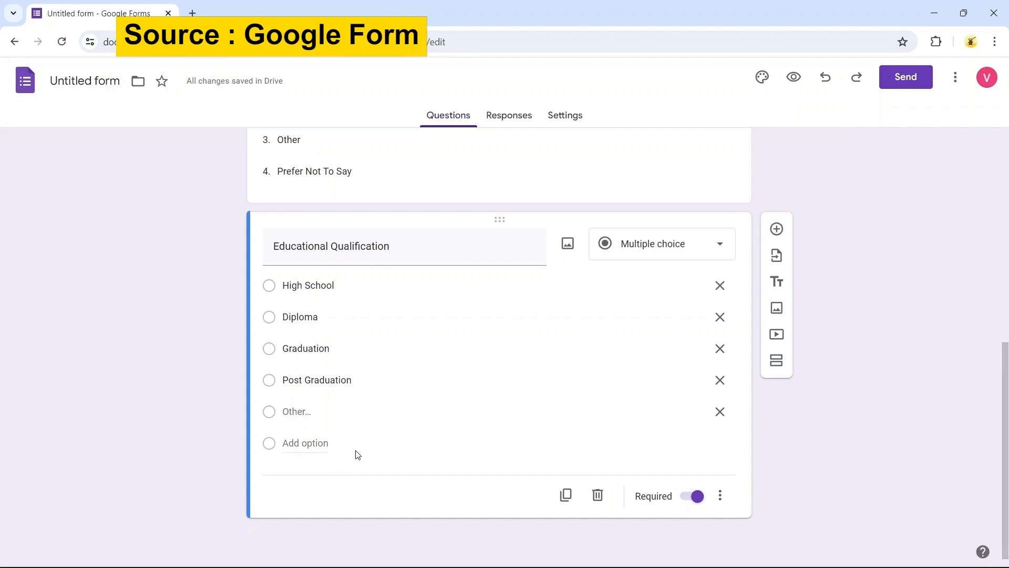
Add a multiple-choice question "Are you aware about the Air Quality Index (AQI) ?" with options Yes and No
left_click(775, 227)
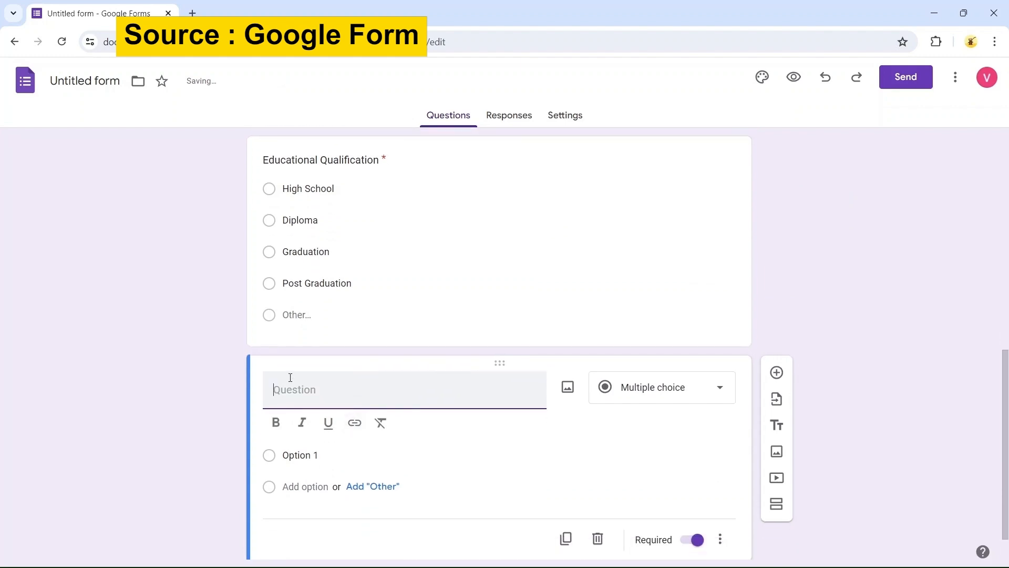
type("Are you arware ab")
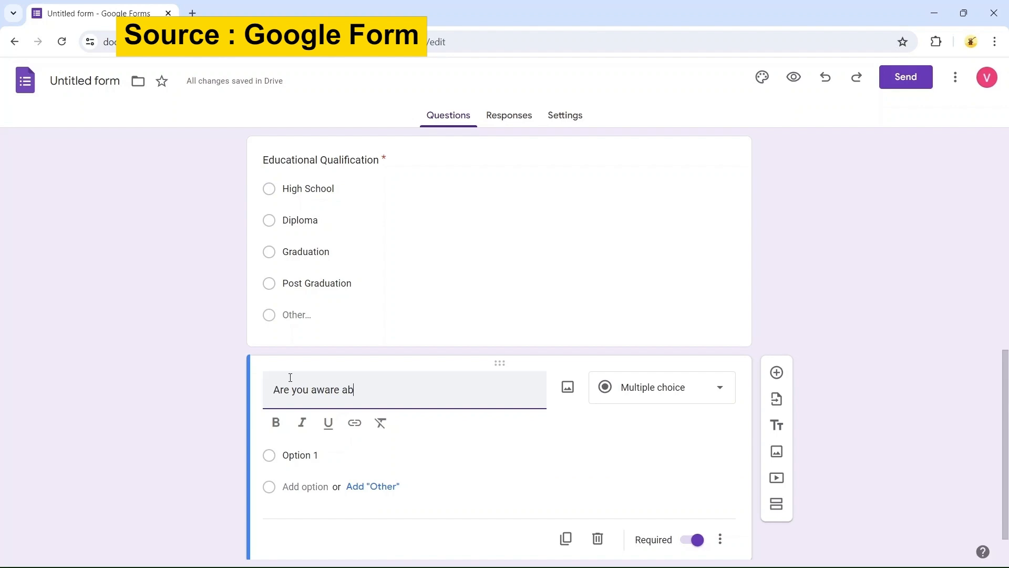
type("out the Air Quality Index (AQI)")
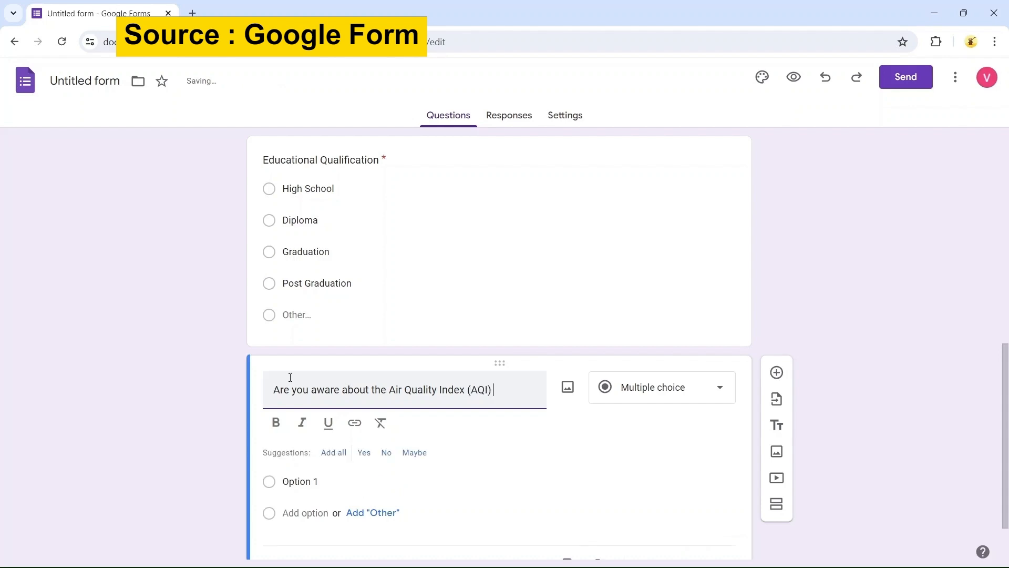
type(" ?")
scroll(363, 401, "down", 1)
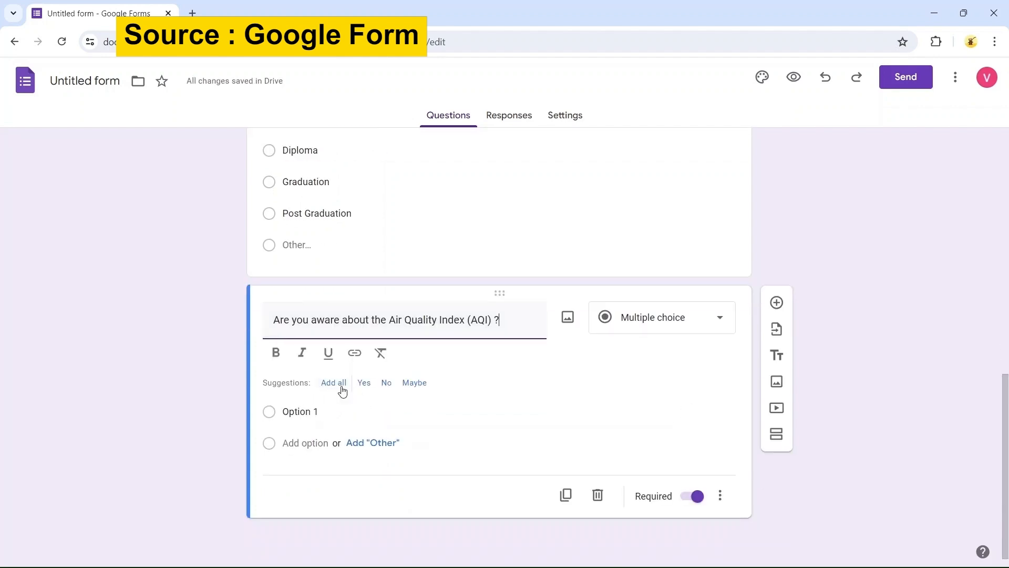
left_click(368, 388)
left_click(366, 386)
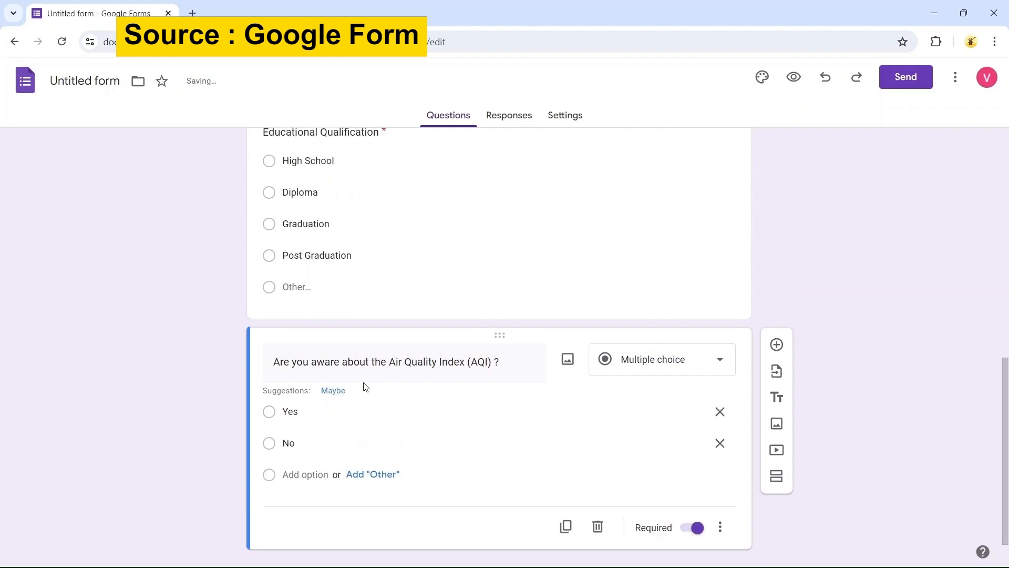
scroll(178, 357, "down", 1)
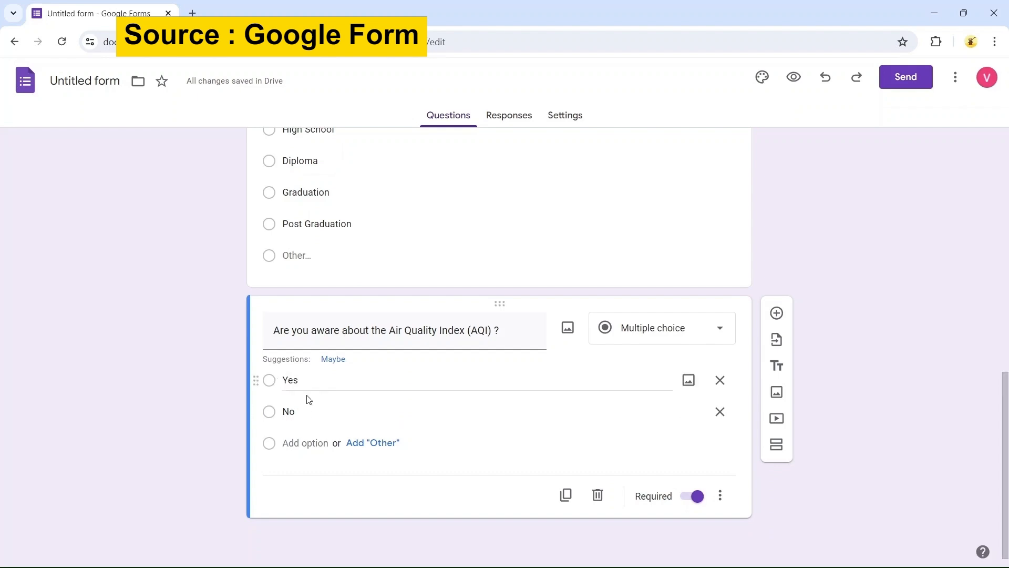
Add a new question titled "Does your area have an AQI below 50 ?"
left_click(777, 313)
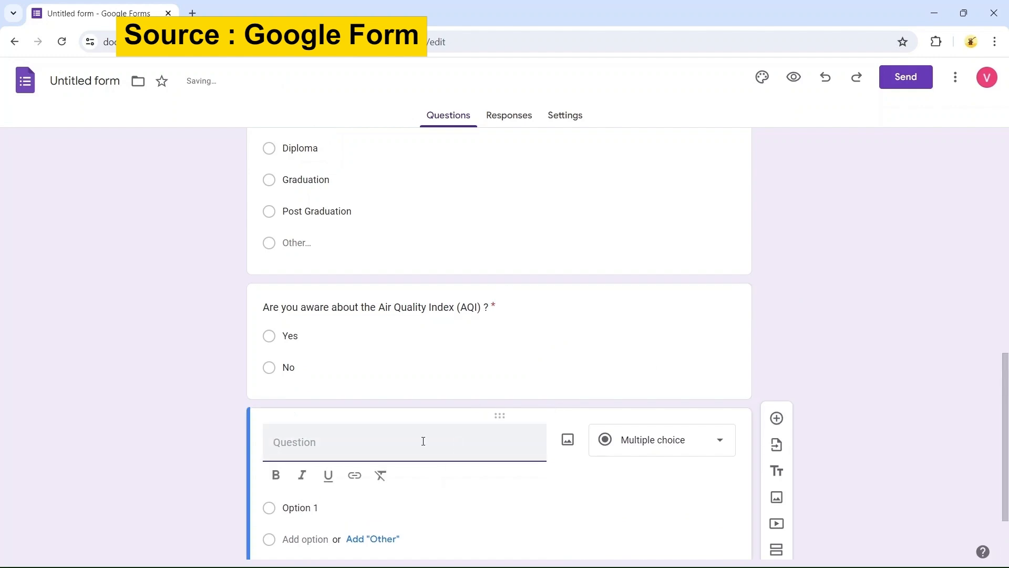
type("Does")
type("yo")
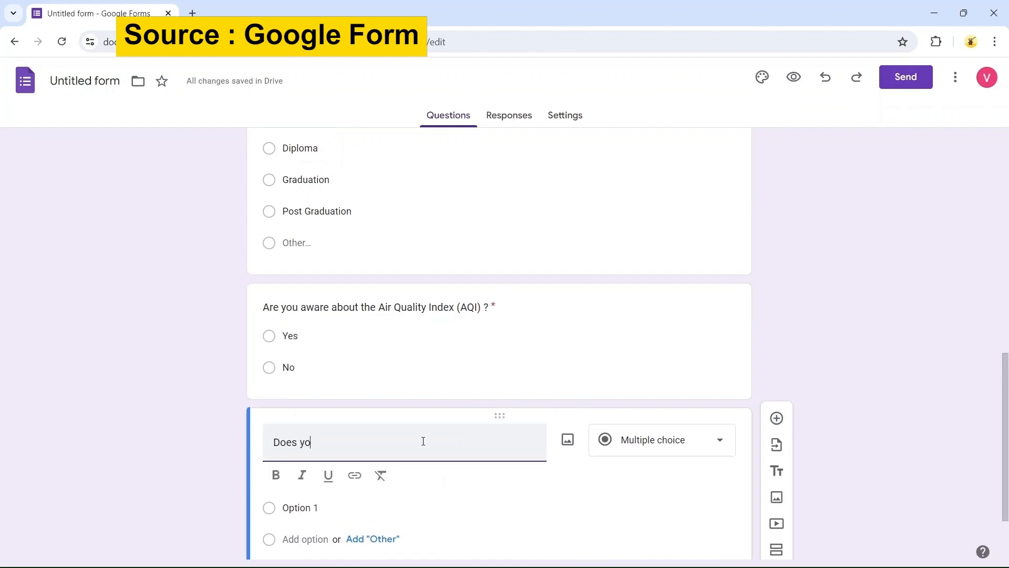
type("ur area have an AQI below 50 ?")
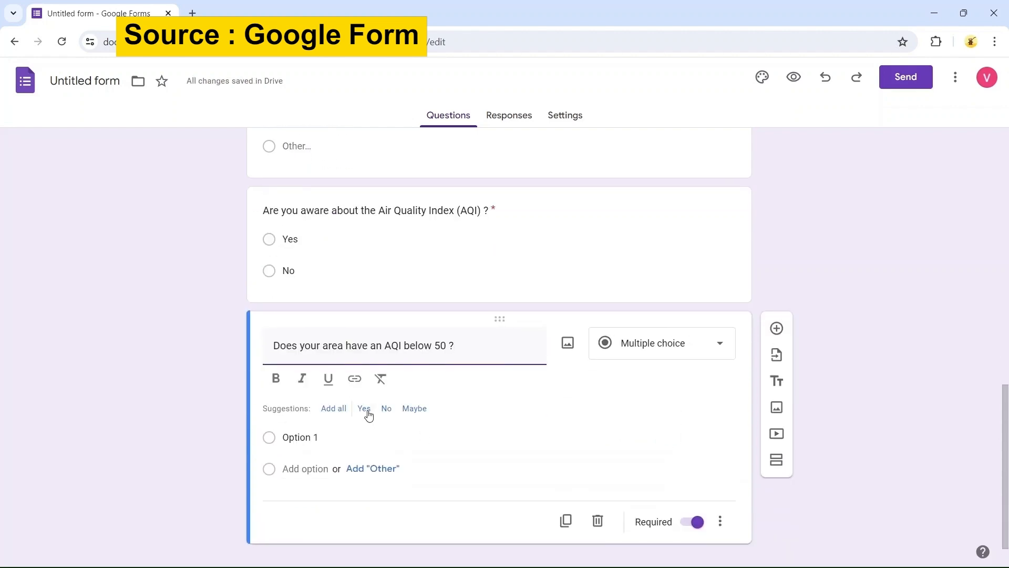
Set the AQI below 50 question's options to Yes and No
left_click(369, 414)
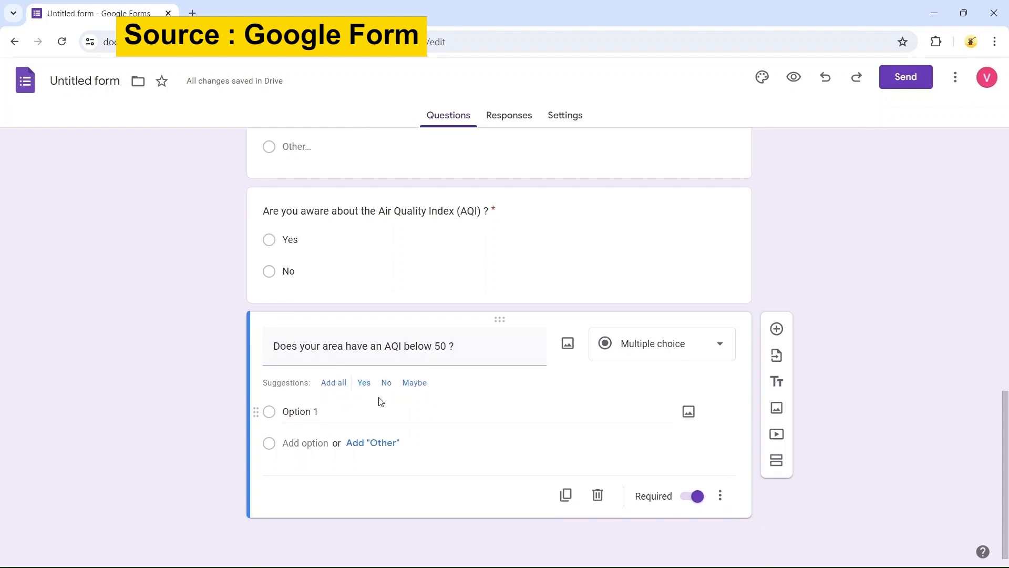
left_click(365, 388)
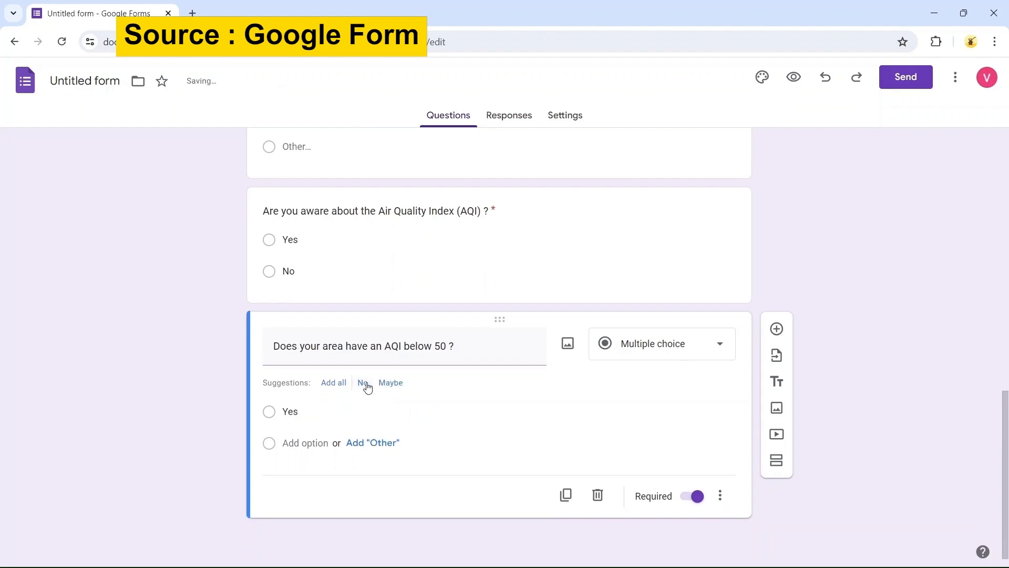
left_click(367, 386)
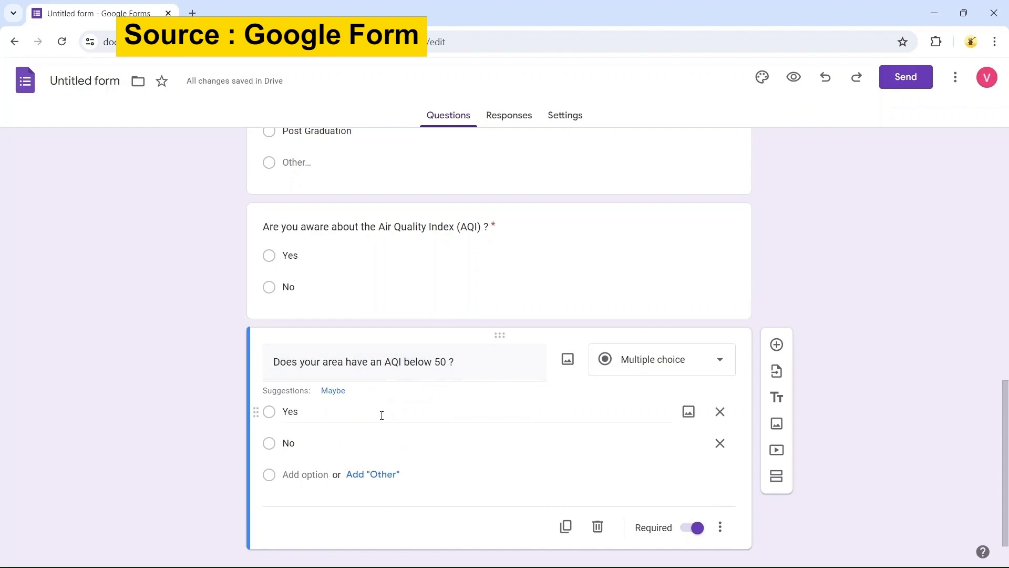
left_click(346, 443)
key("BackSpace")
key("BackSpace")
key("BackSpace")
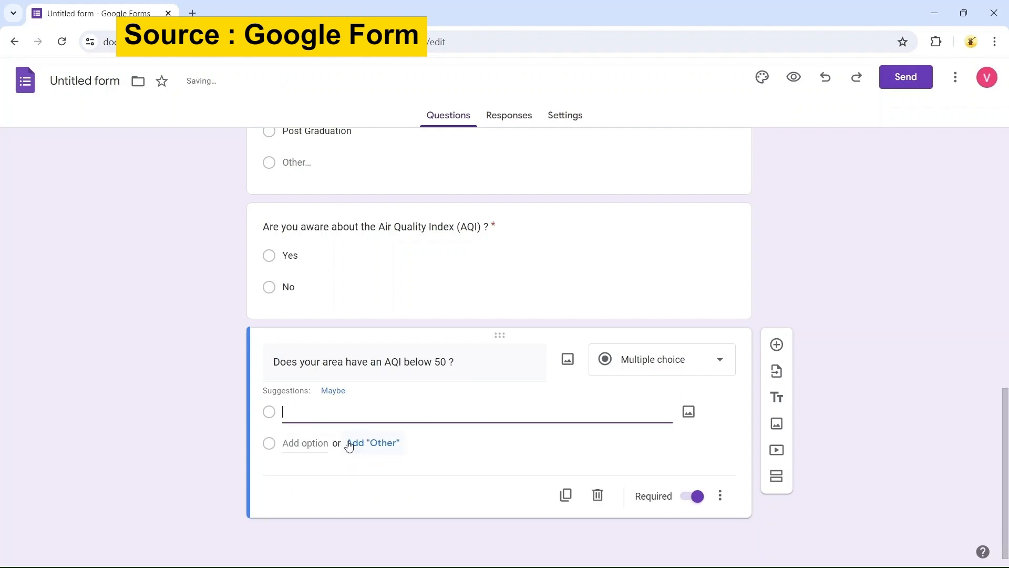
left_click(216, 354)
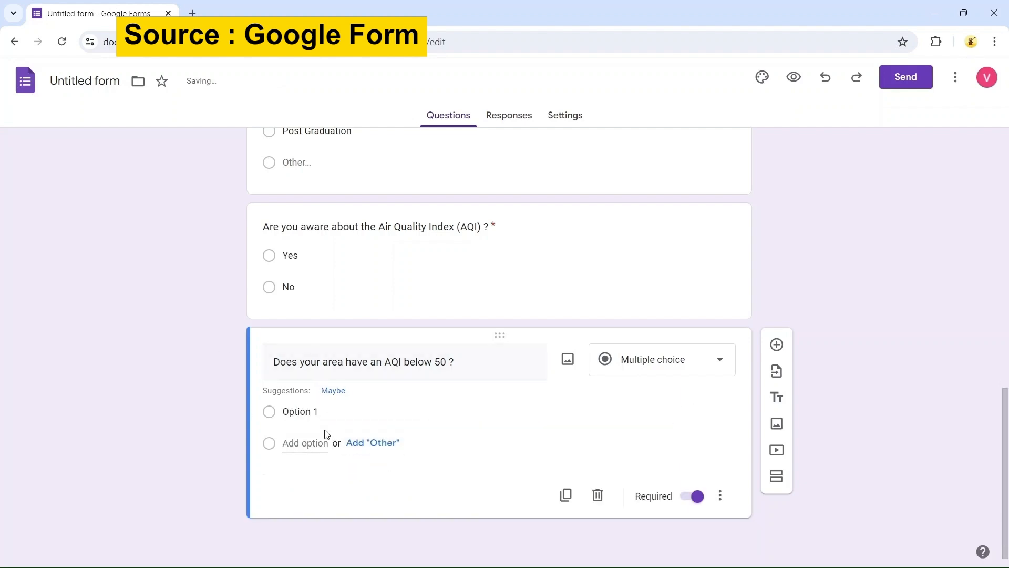
left_click(317, 406)
type("Yes")
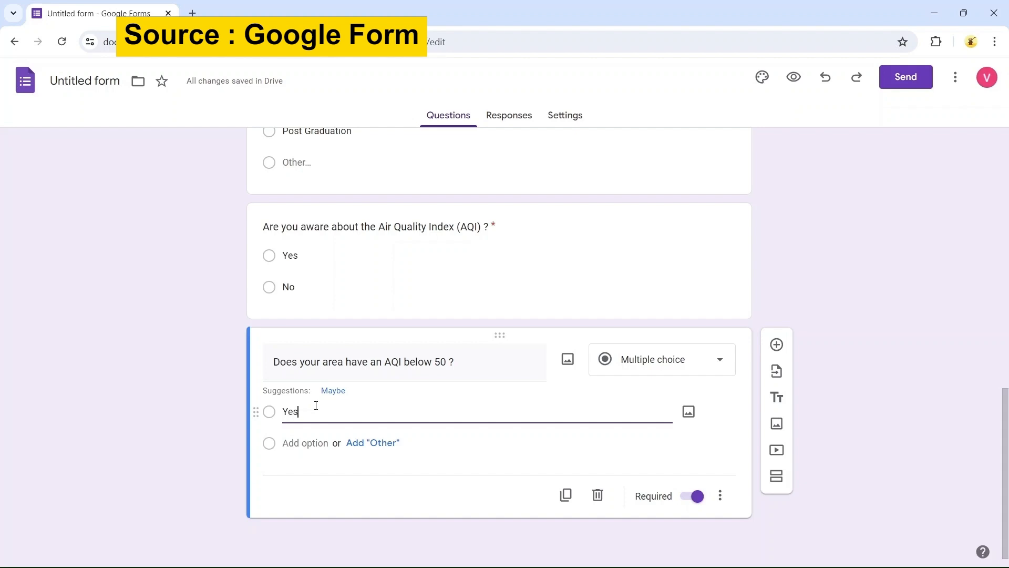
key("Return")
type("No")
left_click(316, 404)
left_click(810, 294)
scroll(810, 294, "down", 1)
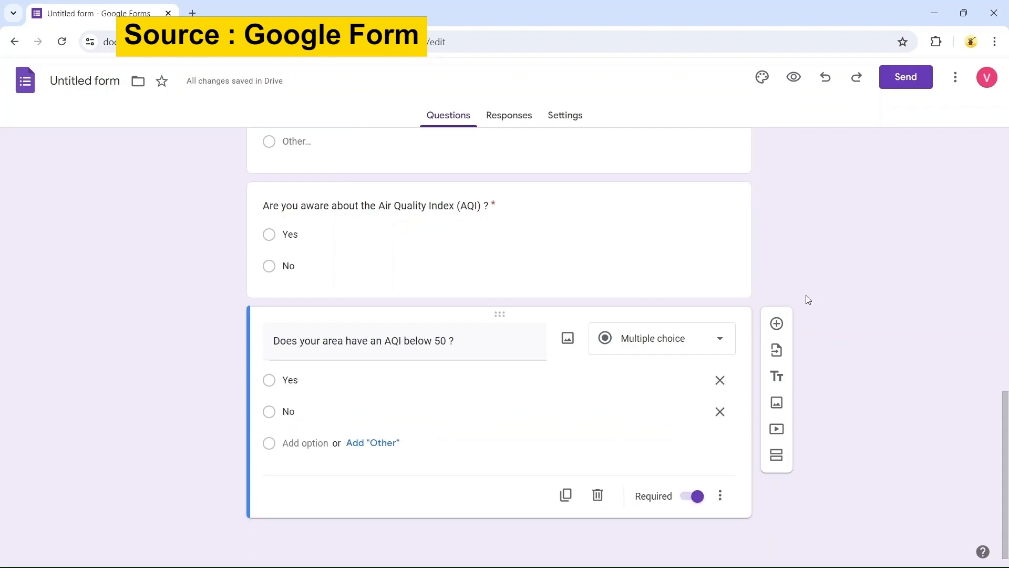
Add a new question titled "What mode of transportation do you use most often ?"
left_click(777, 323)
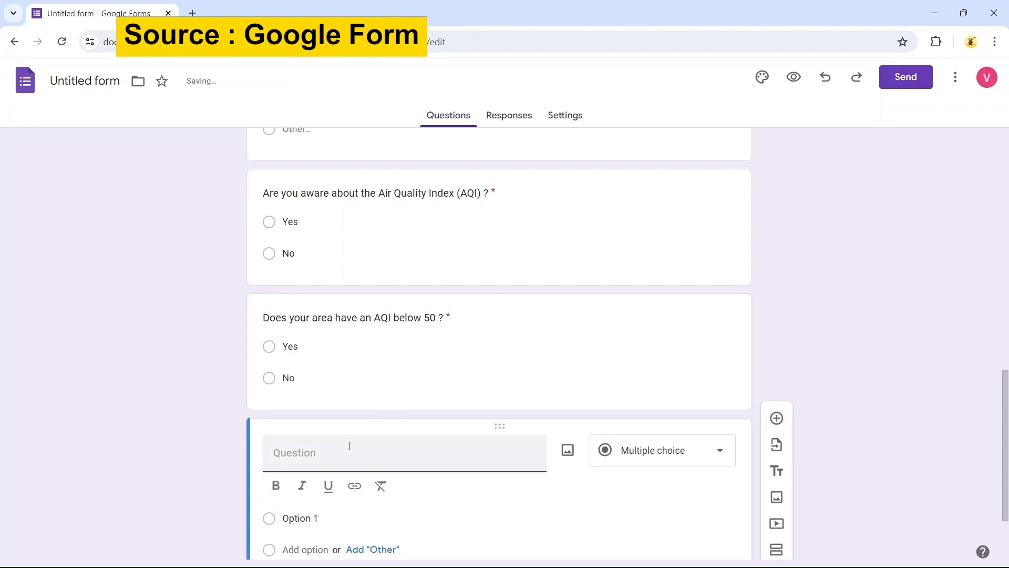
type("What mode ")
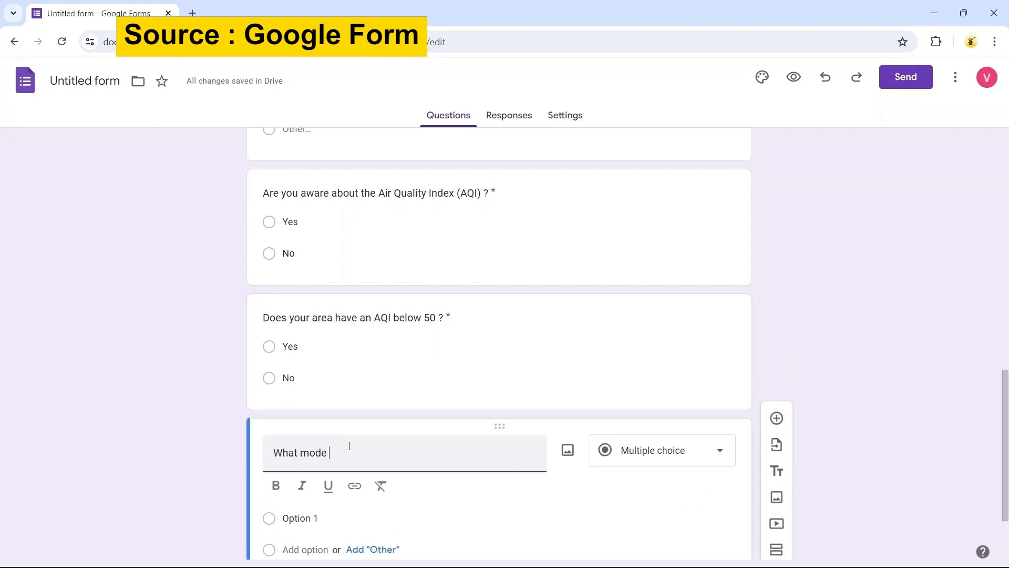
type("of transportation do")
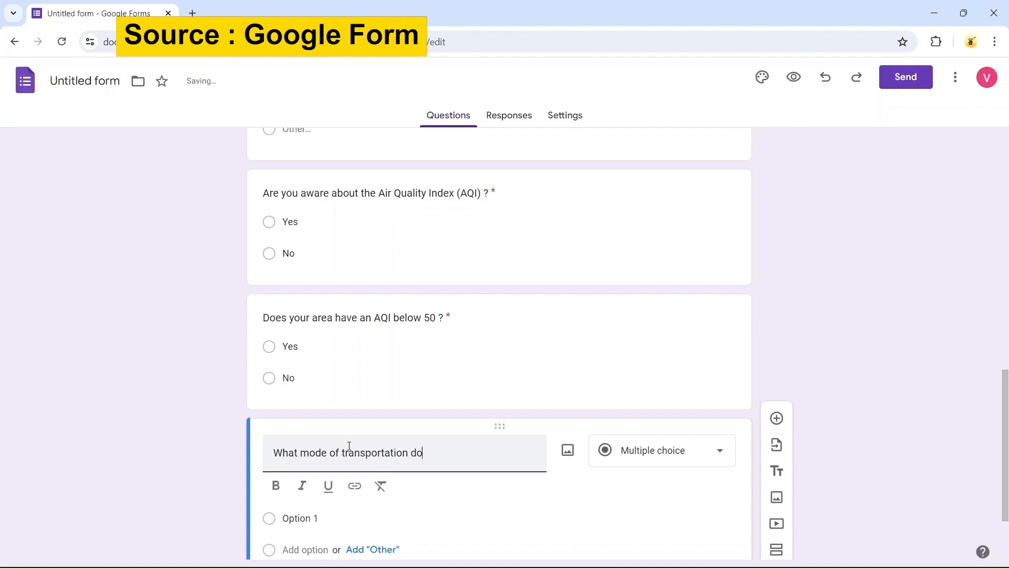
type(" you use most often")
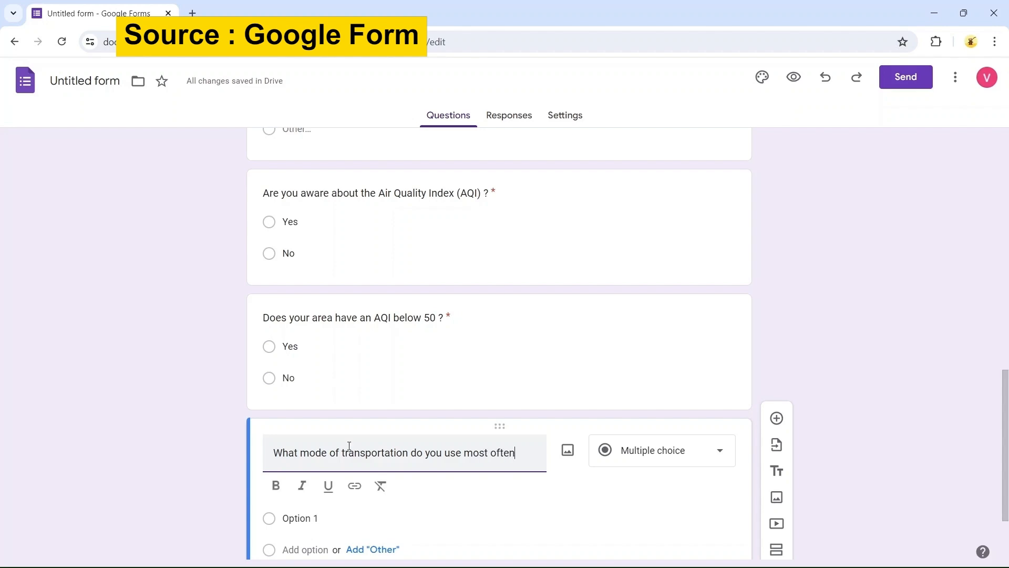
type(" ?")
Enter the transportation options Car, Bike/Activa, Bus/Train/Metro, Ev vehicles, Auto Rickshaw (CNG), Bicycle and Walking
scroll(437, 437, "down", 2)
left_click(356, 416)
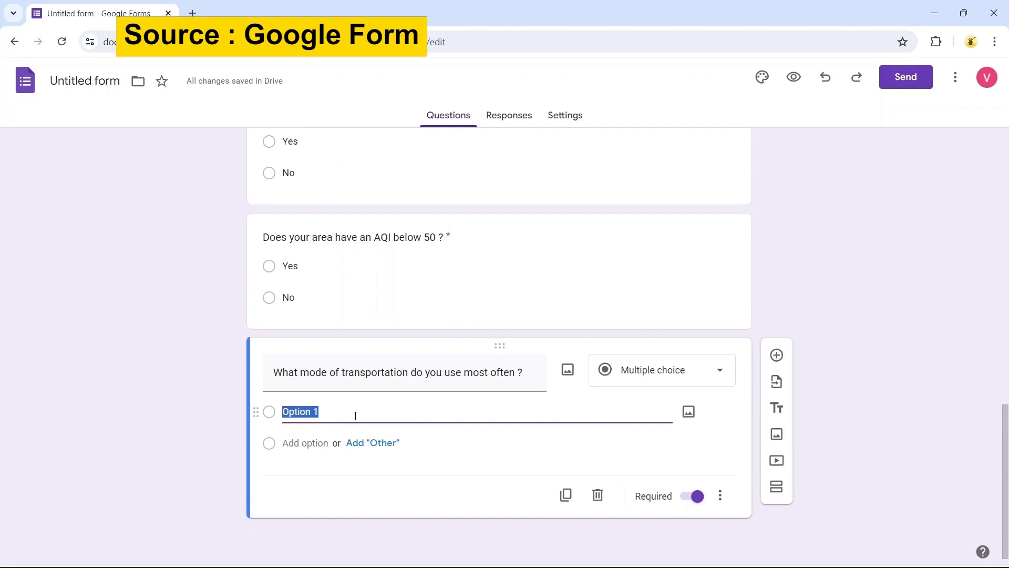
type("Car")
key("Return")
type("Bike/Activa")
key("Return")
type("Bus/Tr")
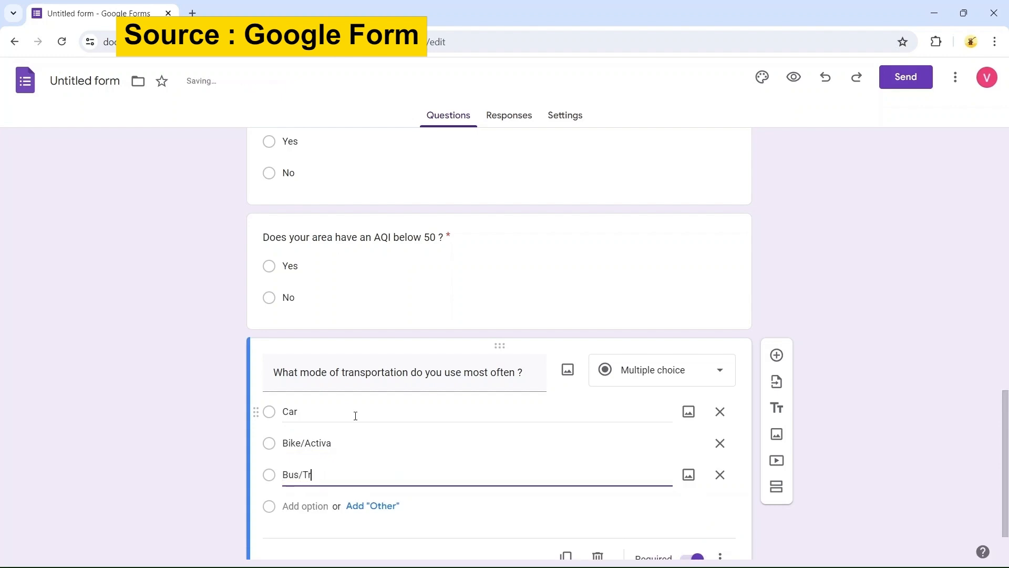
type("ain/Metro")
key("Return")
type("Ev vehicles")
key("Return")
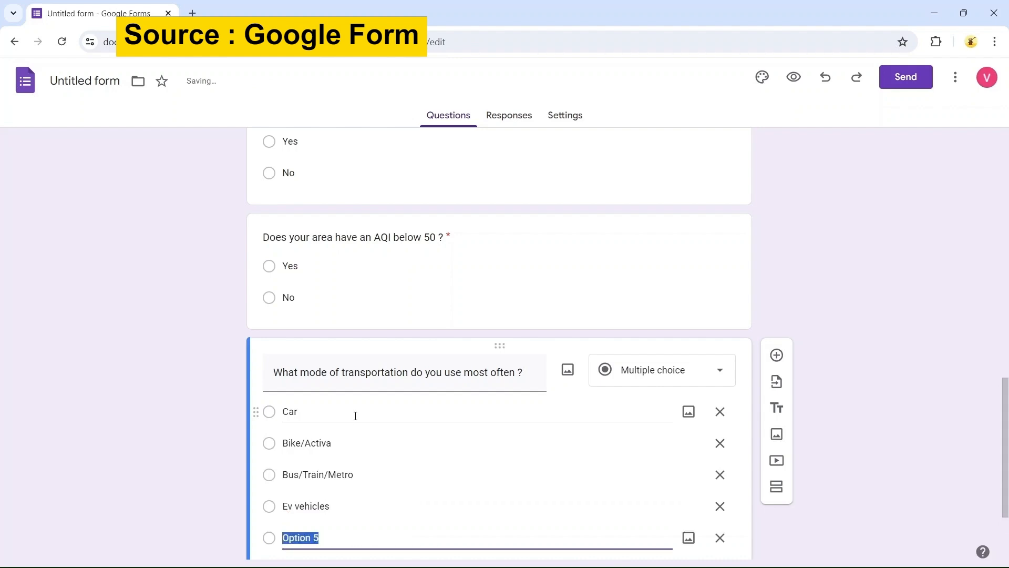
type("Auto ")
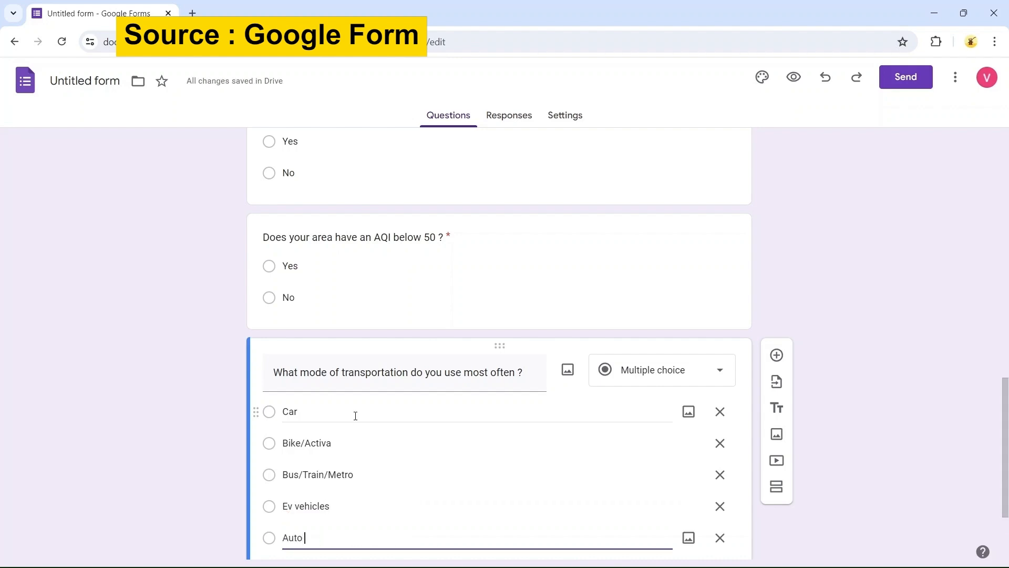
type("Ridkshaw")
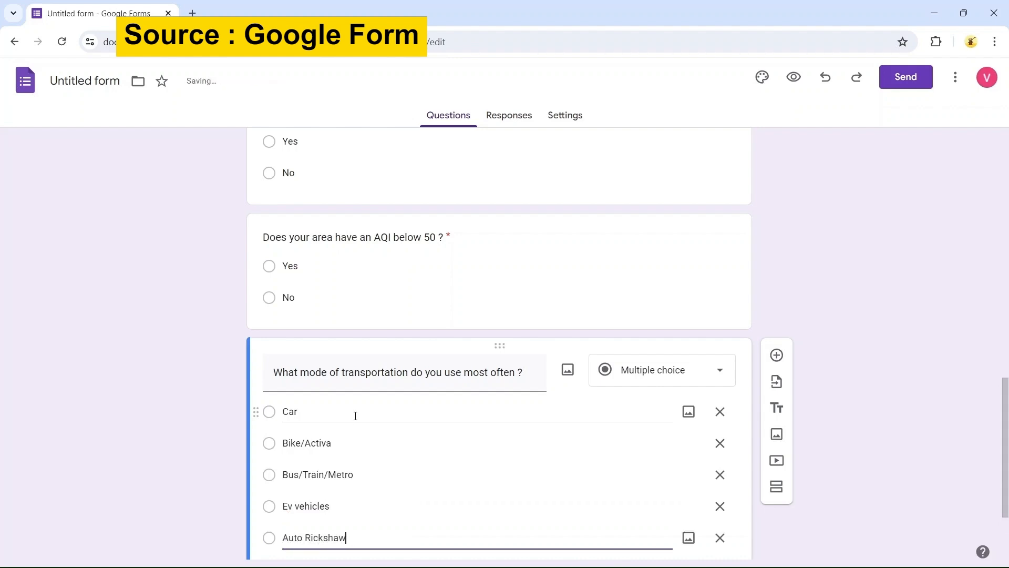
type(" (CNG)")
key("Return")
type("B")
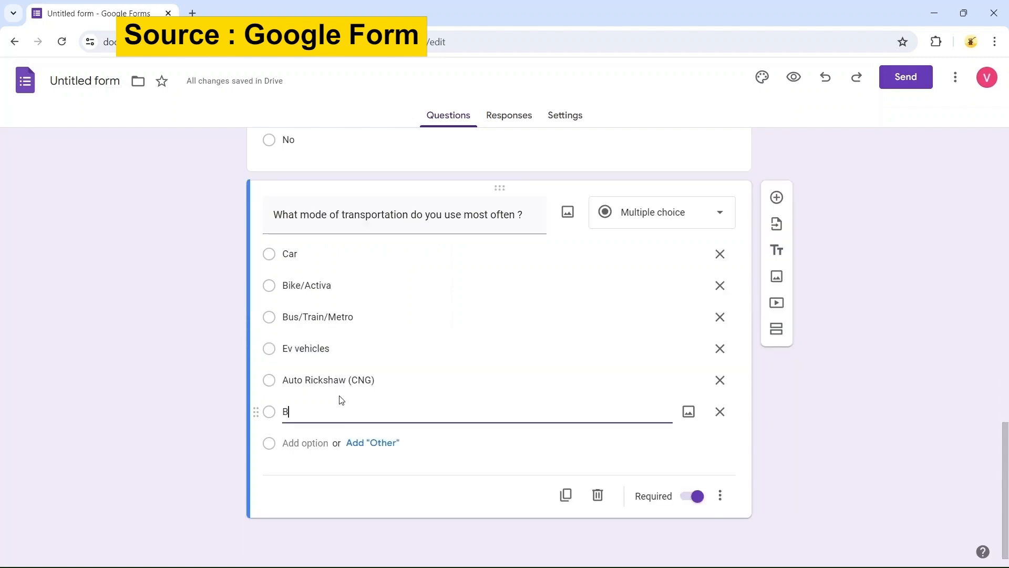
type("icycle")
key("Return")
type("Walking")
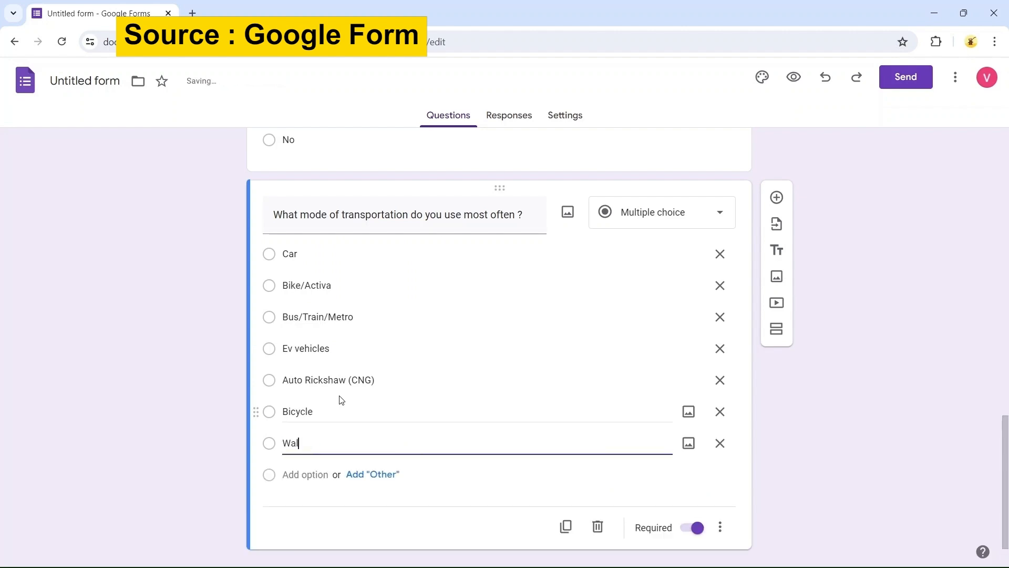
left_click(94, 374)
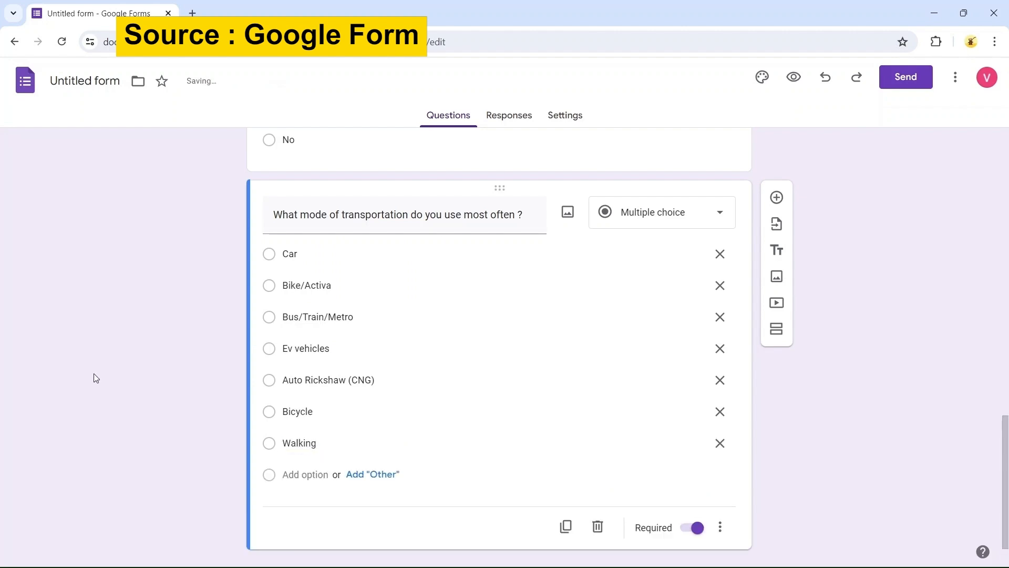
Add a new question titled "What sources of information do you rely on to learn about the air pollution ? (Check all that apply)"
scroll(94, 374, "down", 1)
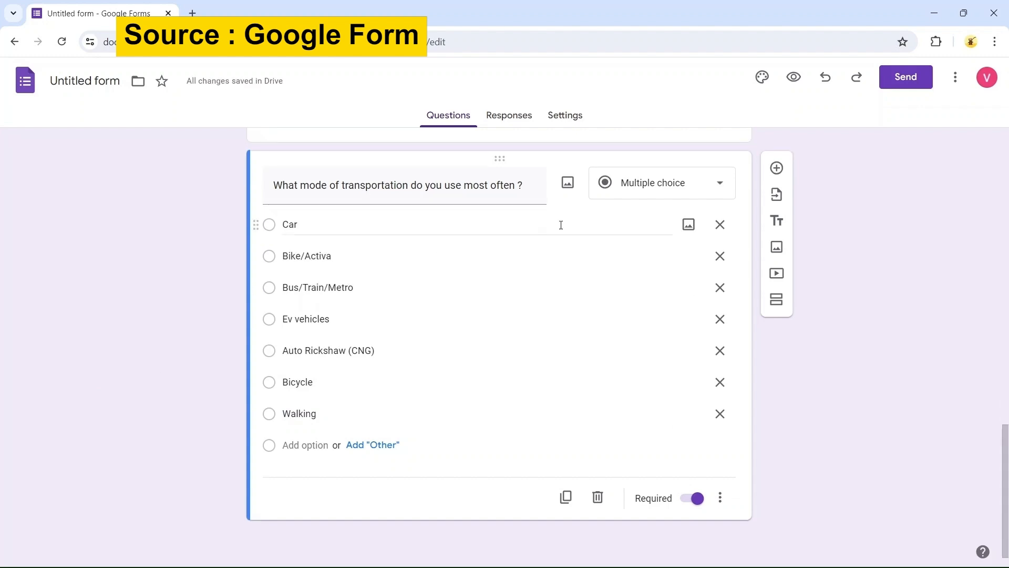
left_click(777, 168)
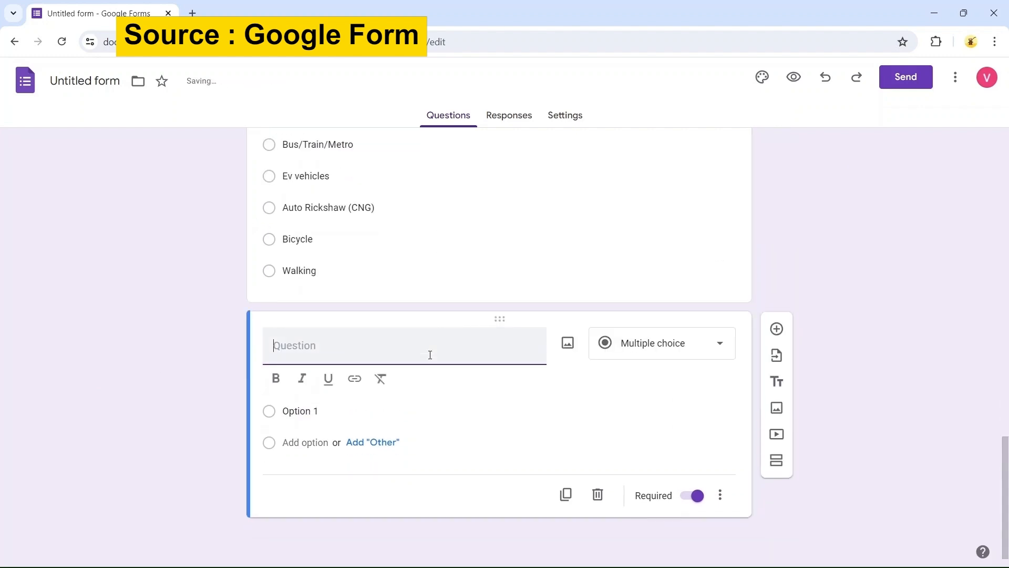
type("What sources of ")
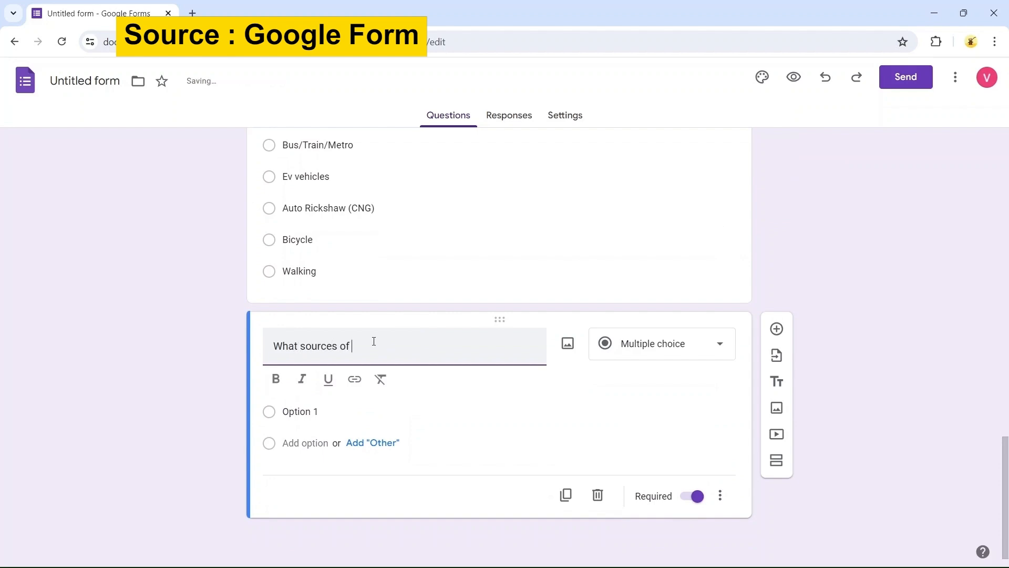
type("information do you rely on to learn about the air pollution")
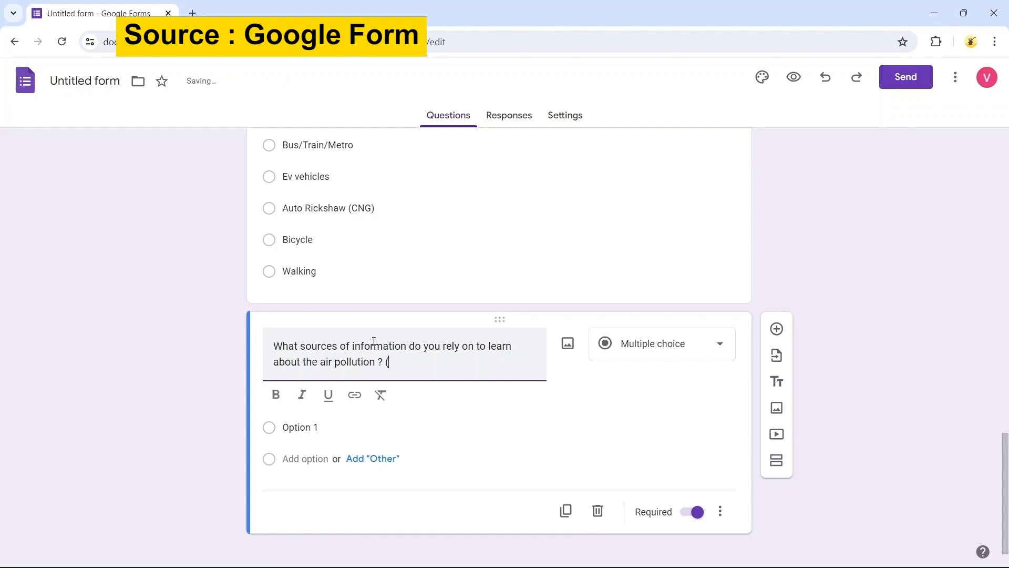
type("? (check all that apply")
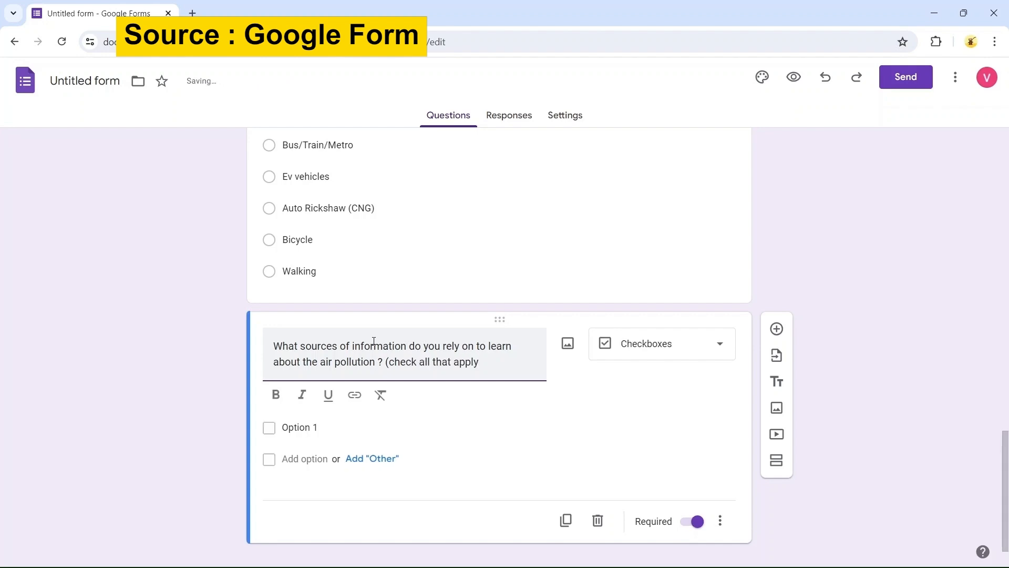
type(")")
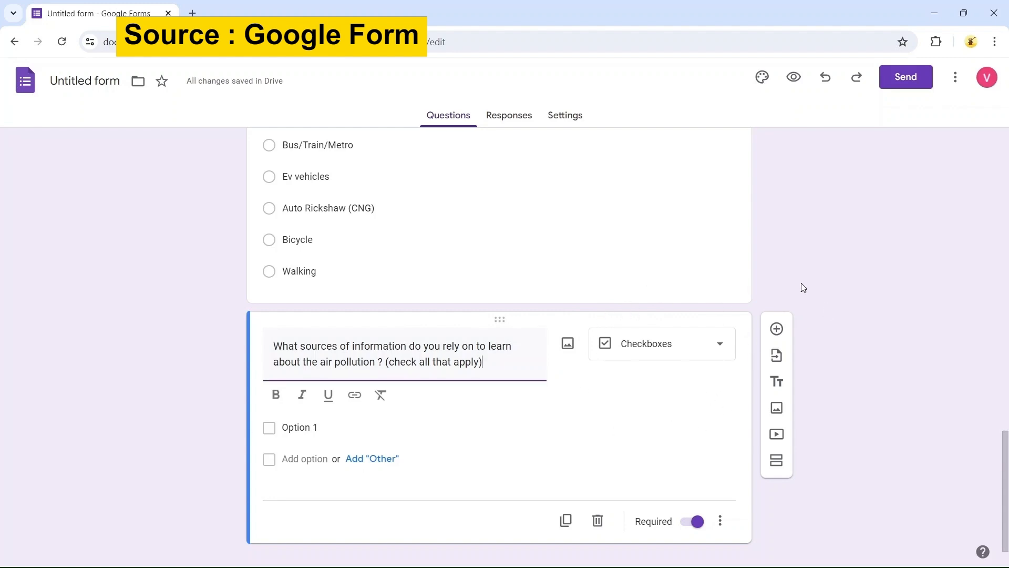
Enter the sources question's options News Website, Social Media and Government Reports
left_click(327, 427)
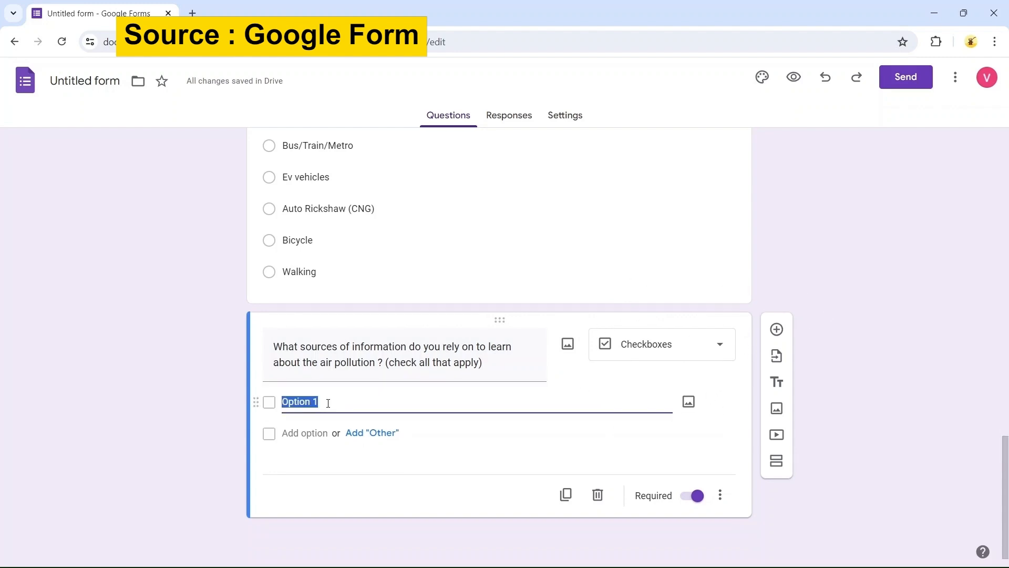
type("News Websirt")
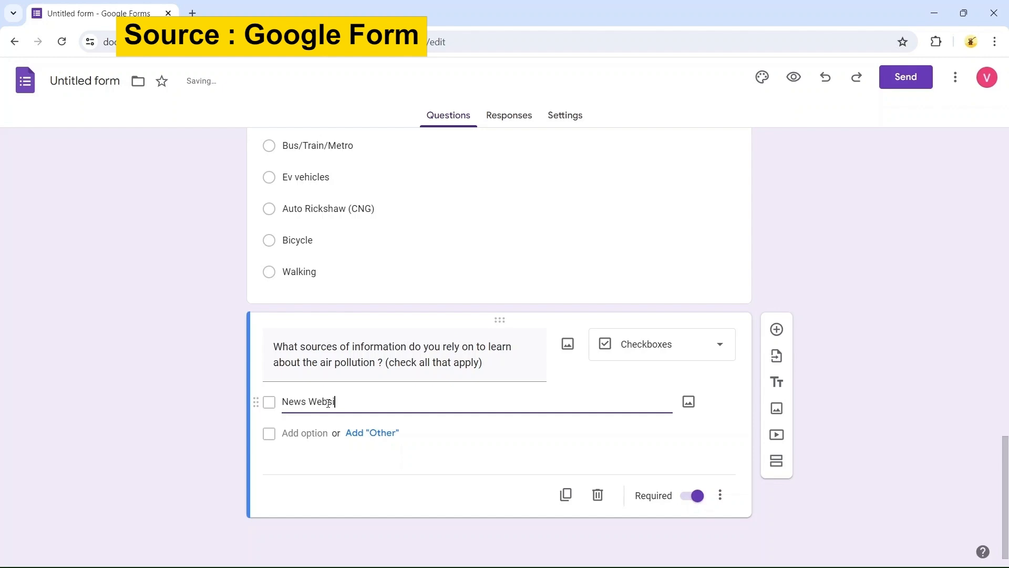
key("Return")
type("Social")
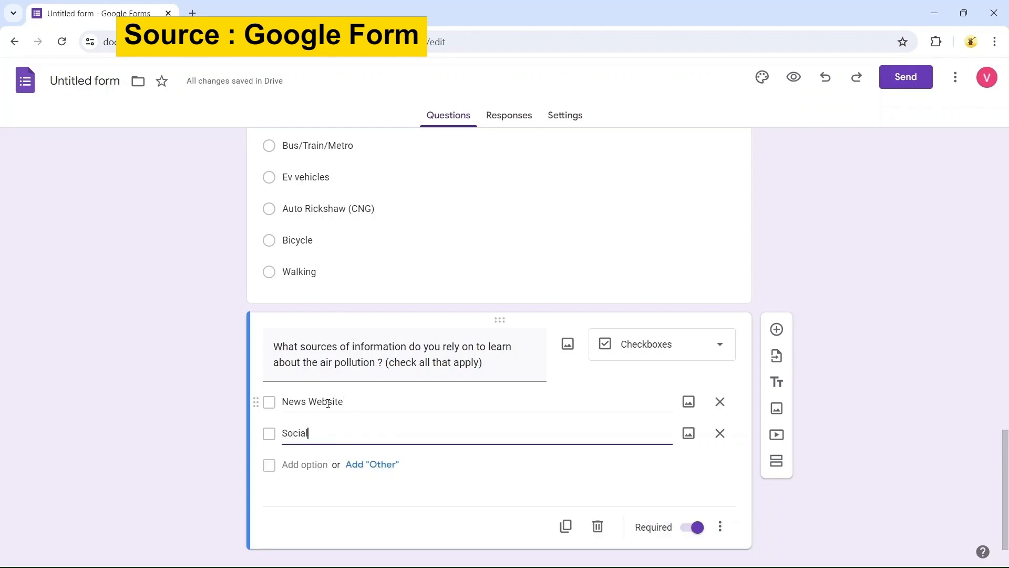
type(" Media")
key("Return")
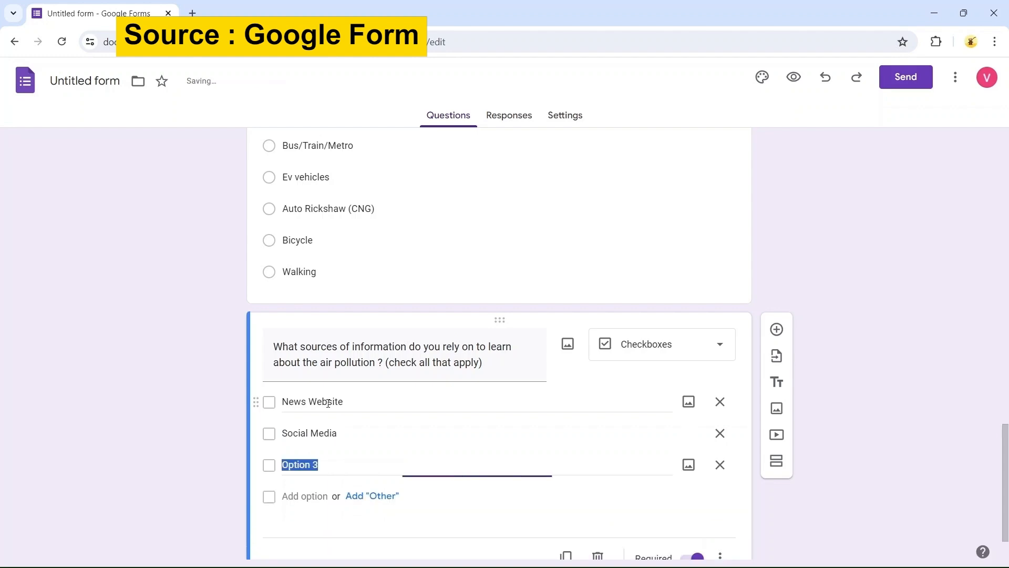
type("Go")
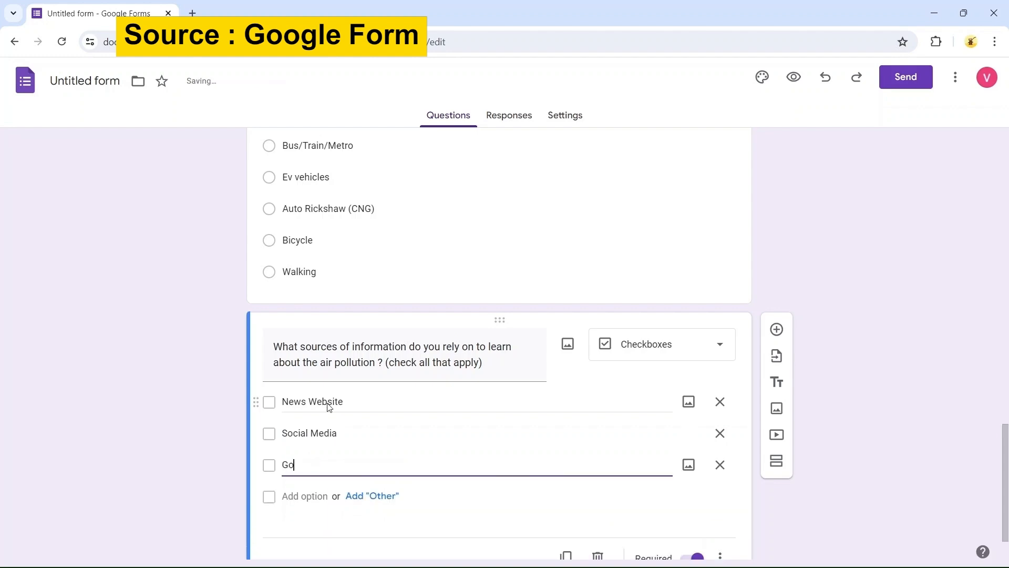
type("vernment Reports")
key("Return")
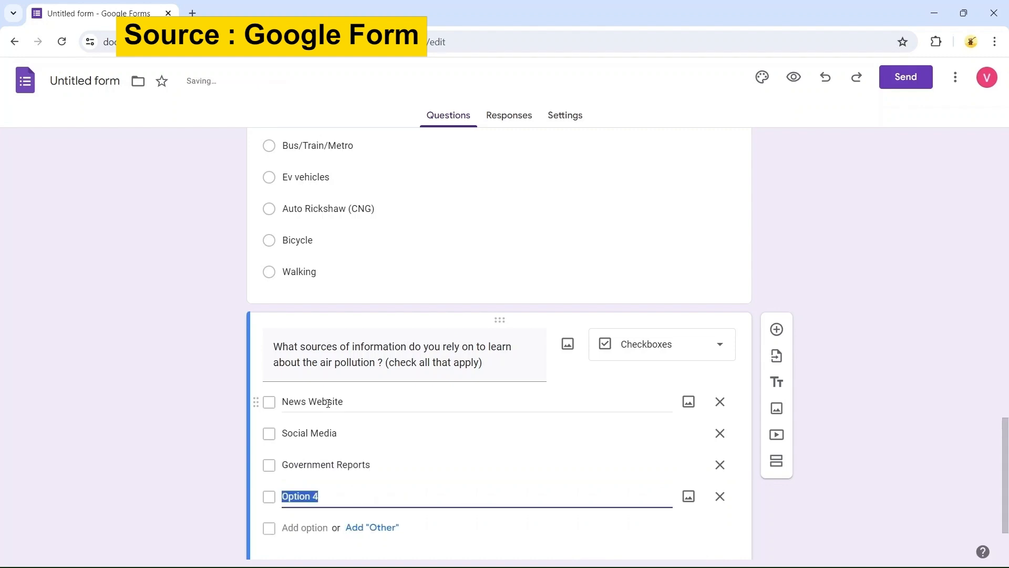
Add a "Tv News / News paper" option and an Other option to the sources question
type("Tv New")
key("BackSpace")
key("BackSpace")
type("ews / N")
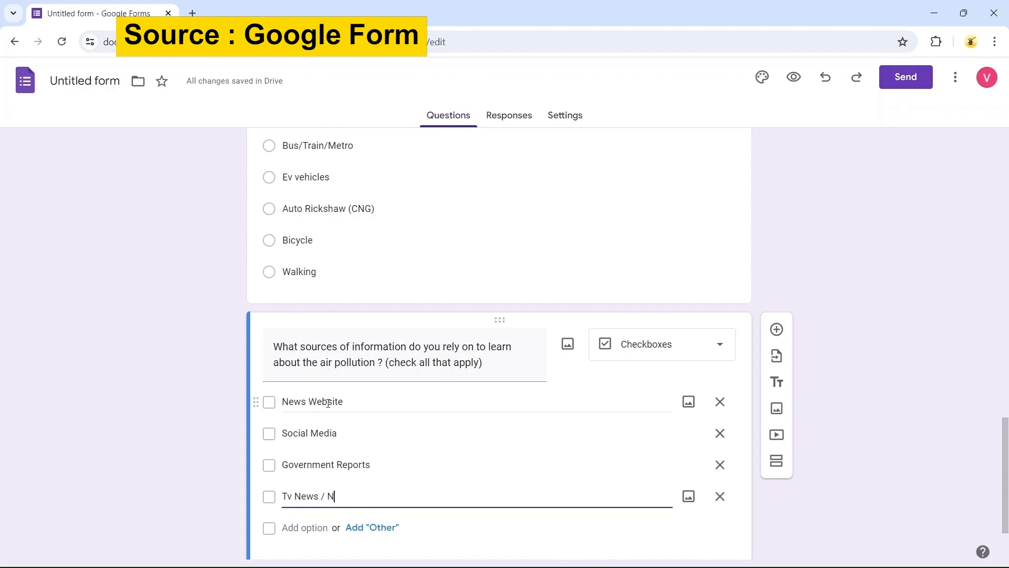
type("ews paper")
left_click(235, 457)
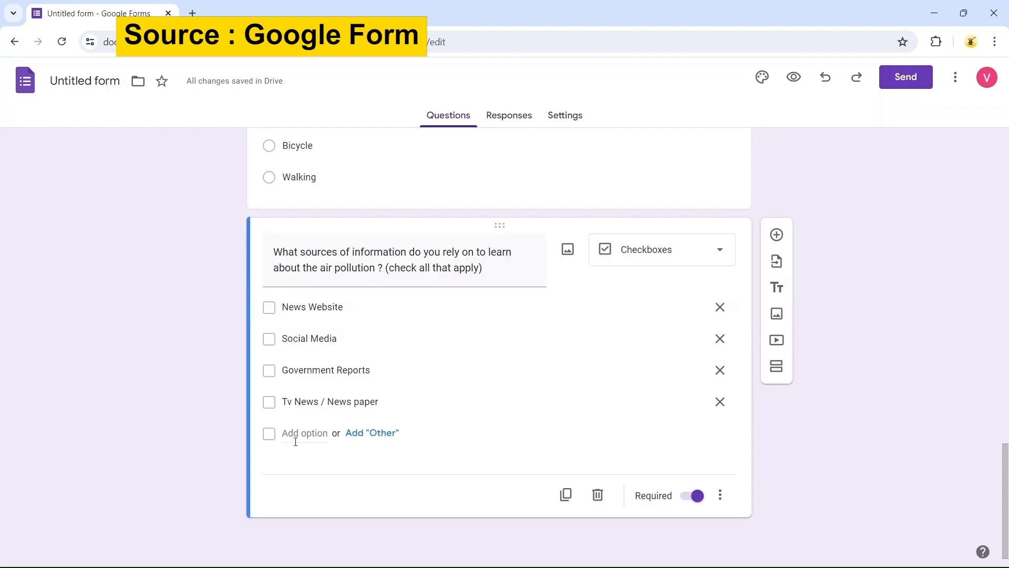
left_click(357, 439)
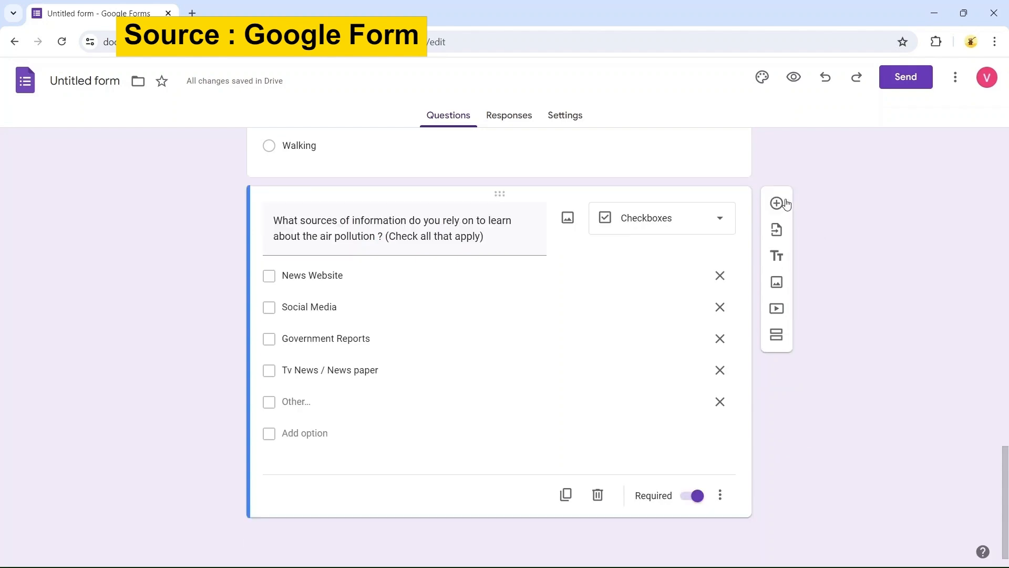
Add a new question titled "what actions have you personally taken to reduce the air pollution ? (Check all that apply)"
left_click(777, 204)
type("what ")
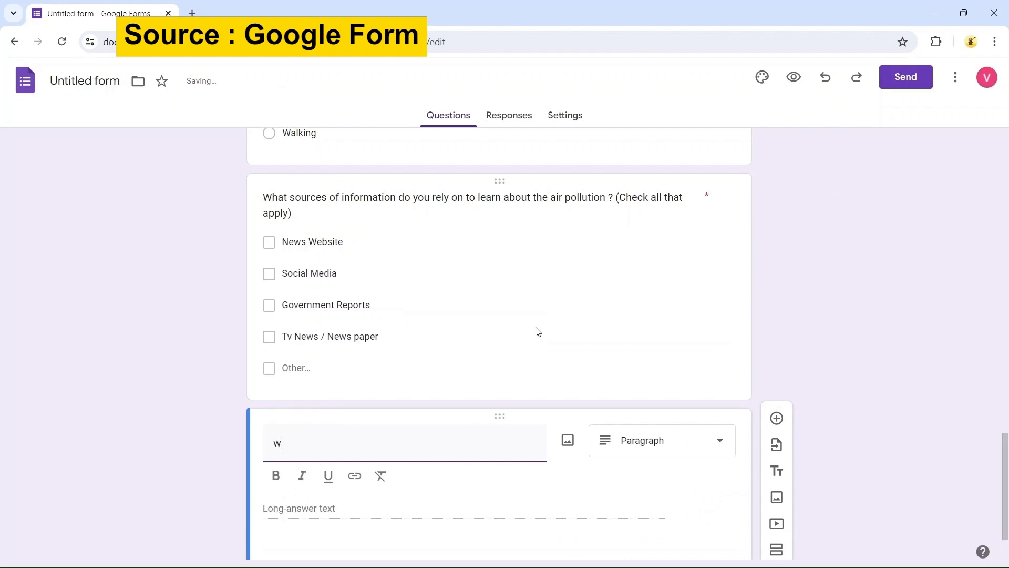
type("actions have you per")
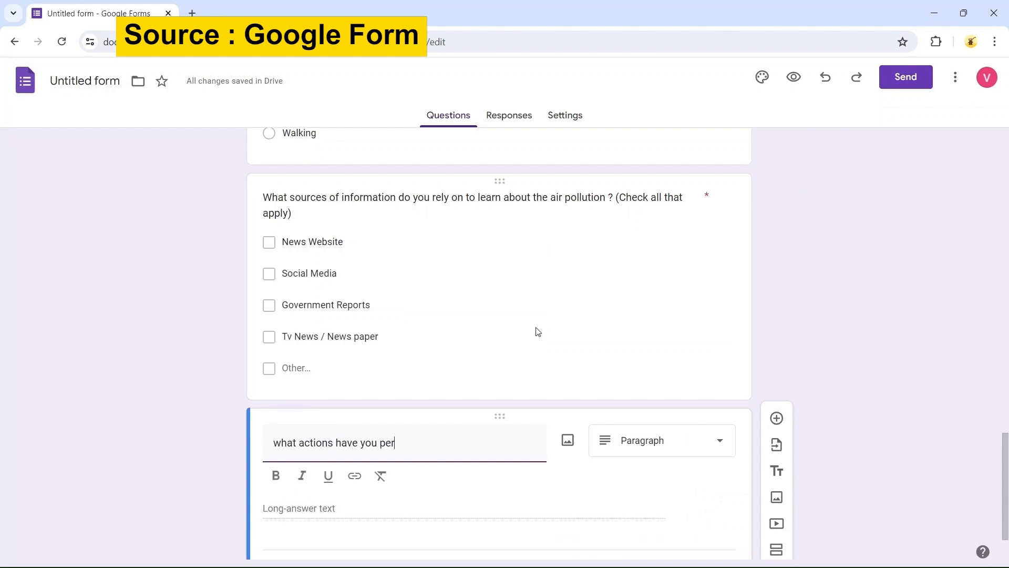
type("sonally takle")
key("BackSpace")
key("BackSpace")
key("BackSpace")
type("en to reduc")
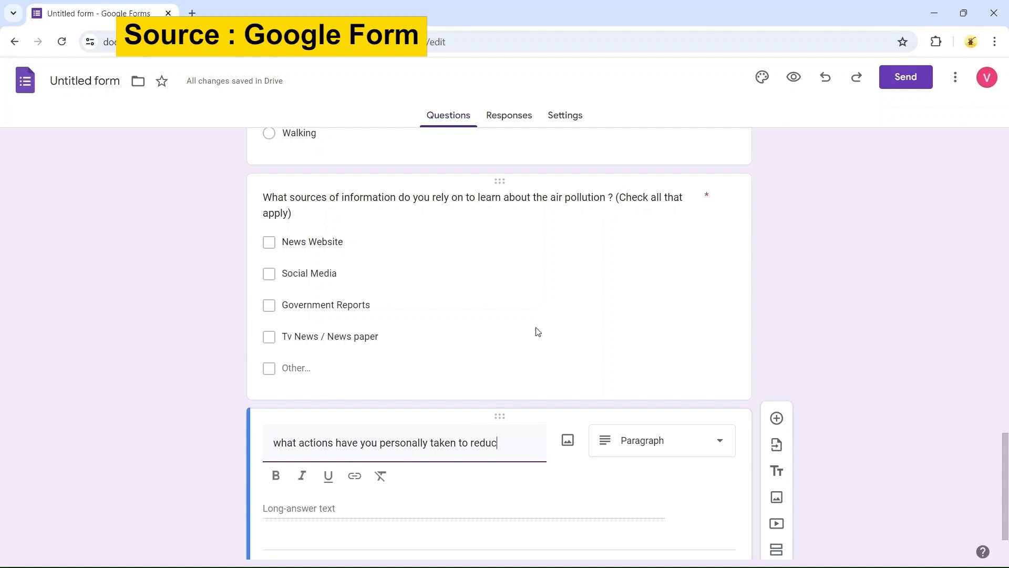
type("e the air p")
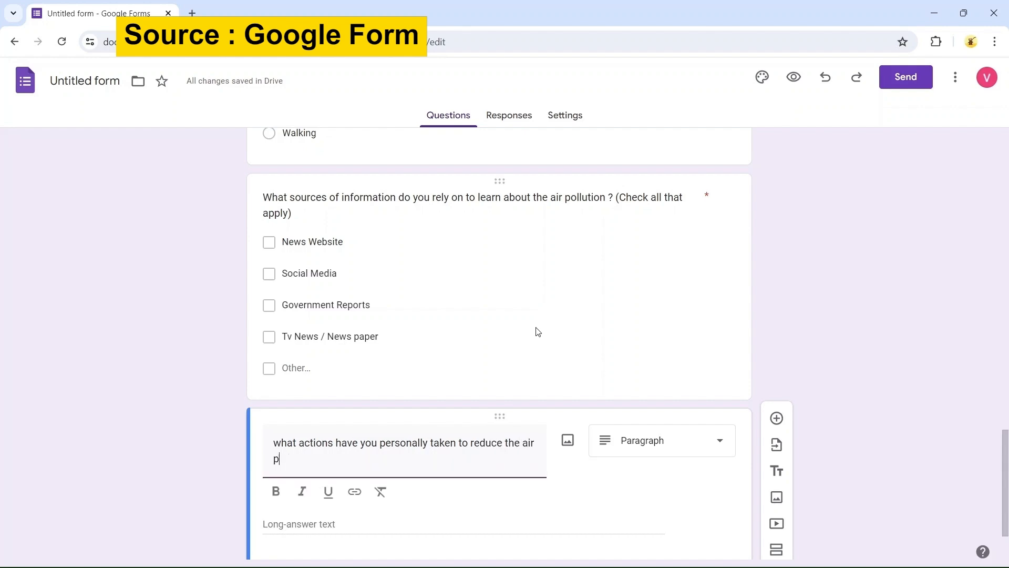
type("olliution ? (")
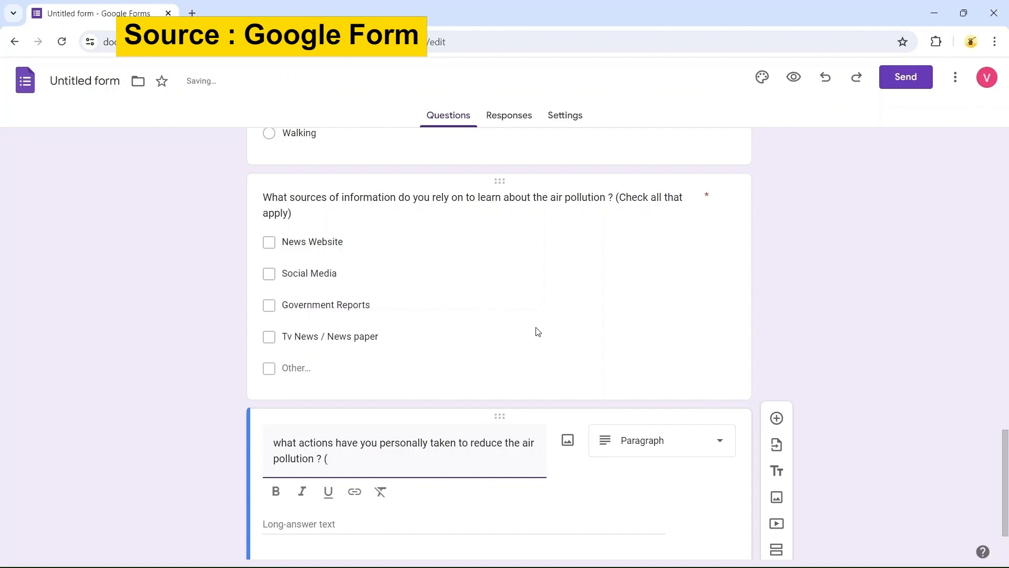
type("Check all that apply")
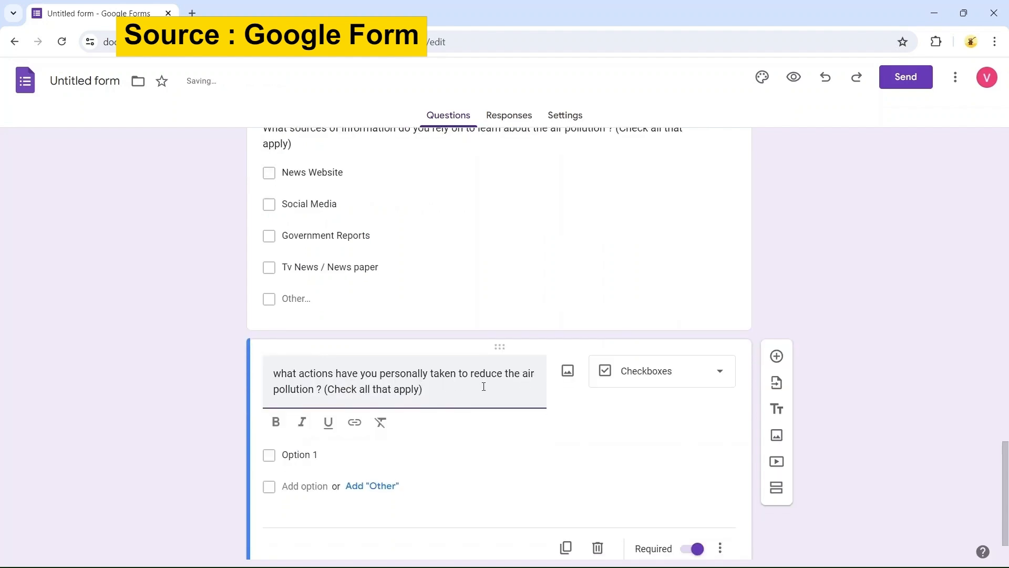
Enter the actions question's options Using public transport and Reducing the energy consumption
left_click(330, 454)
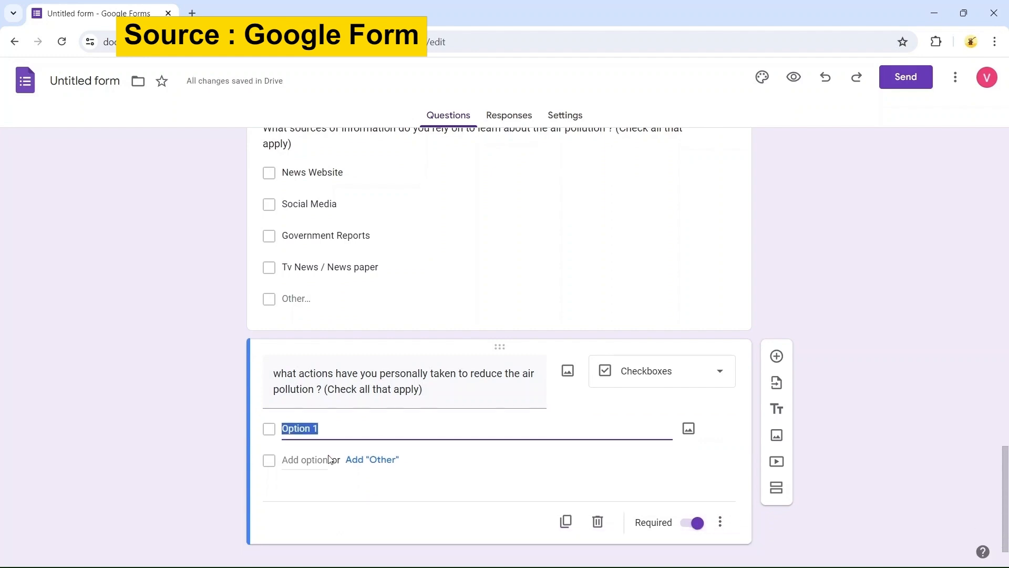
type("Using pub")
type("lic transport")
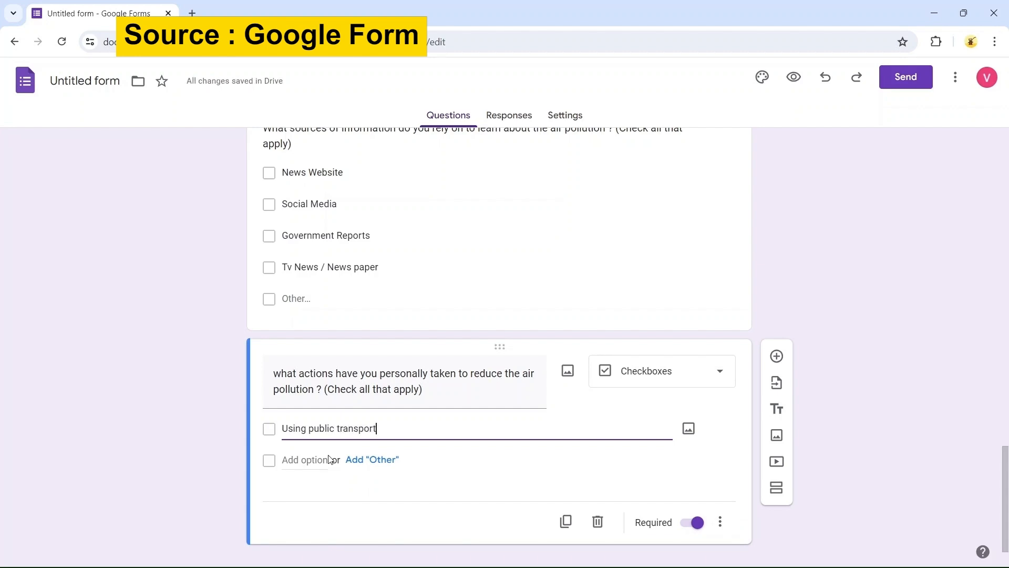
left_click(329, 459)
type("reducing")
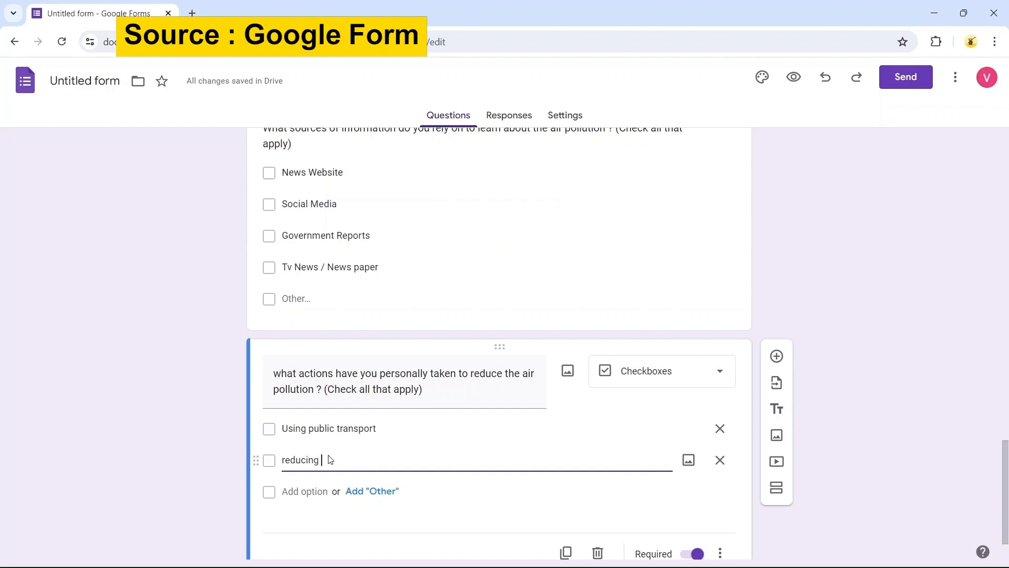
key("Home")
key("Delete")
type("R")
key("End")
type("the ene")
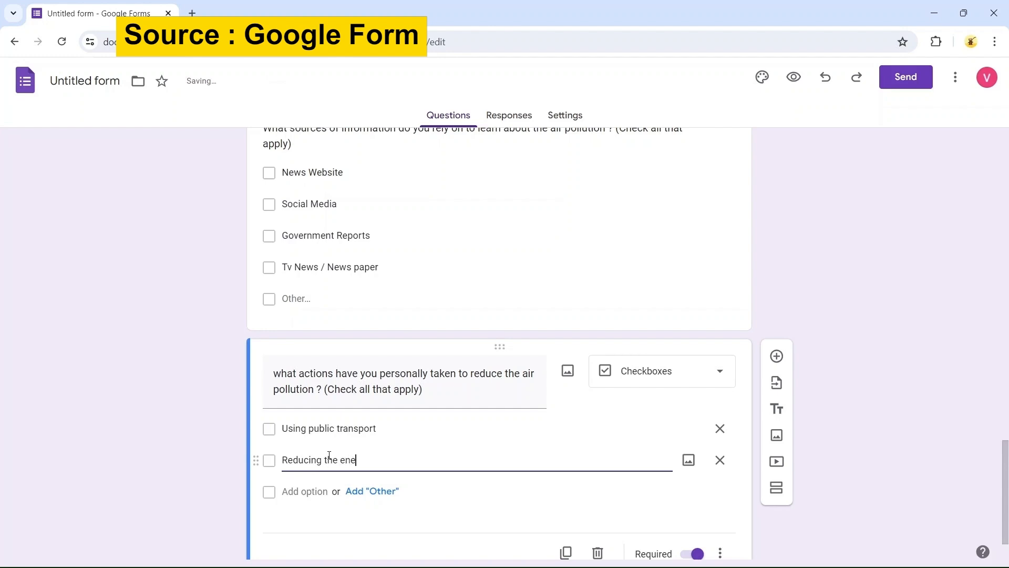
type("rgy consumption")
key("Return")
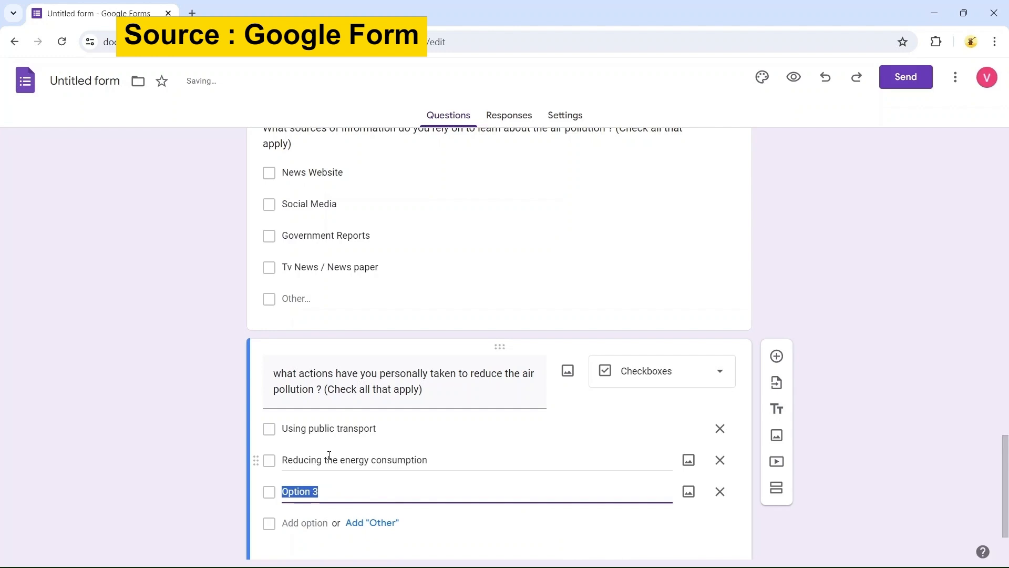
Add the options Planting Trees, Recycling or reducing the wastage, and Using eco friendly products
type("Planting Trees")
key("Return")
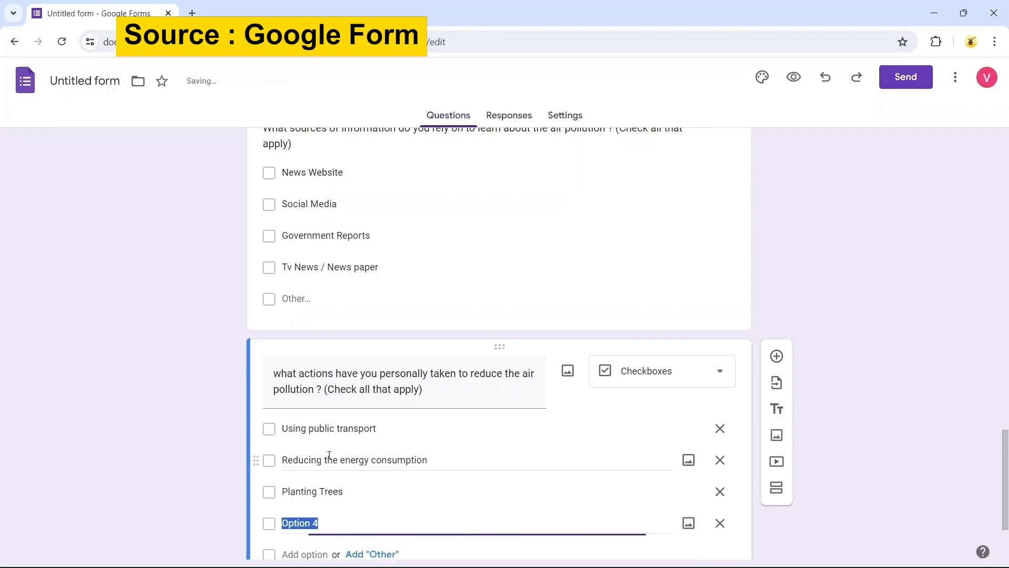
type("Recycling ")
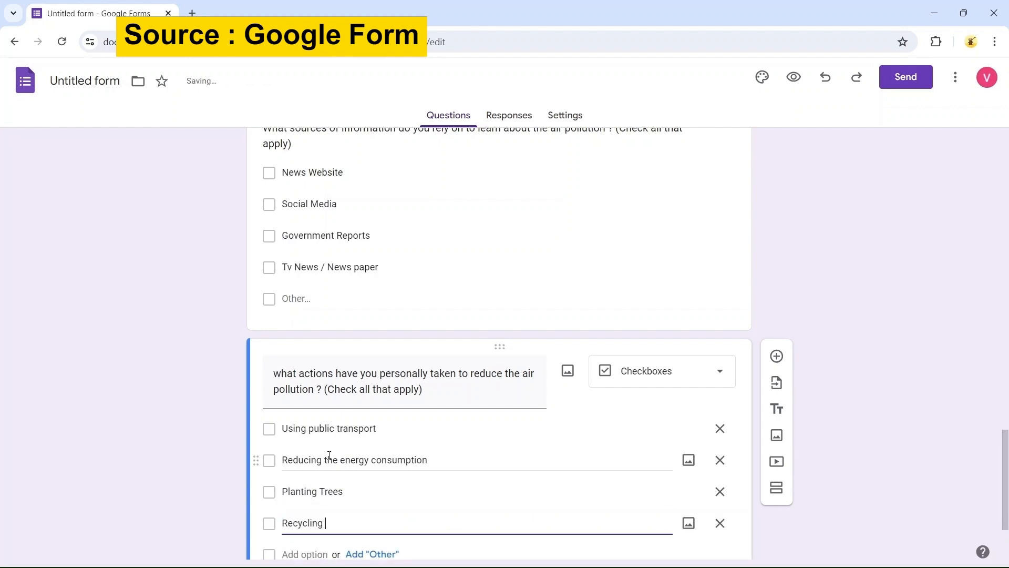
type("or reducing")
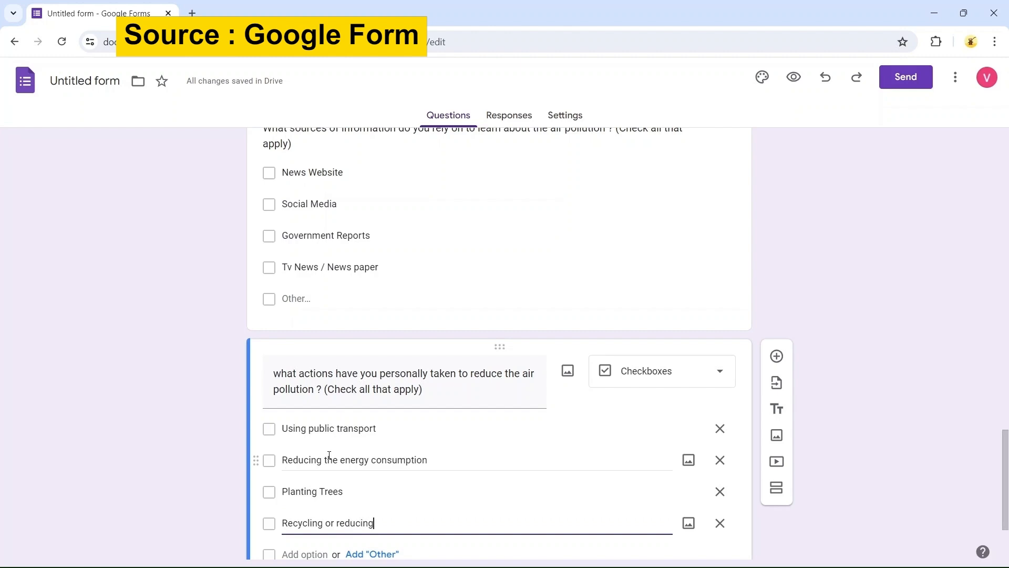
type(" the wastage")
key("Return")
type("Using eco friendly pro")
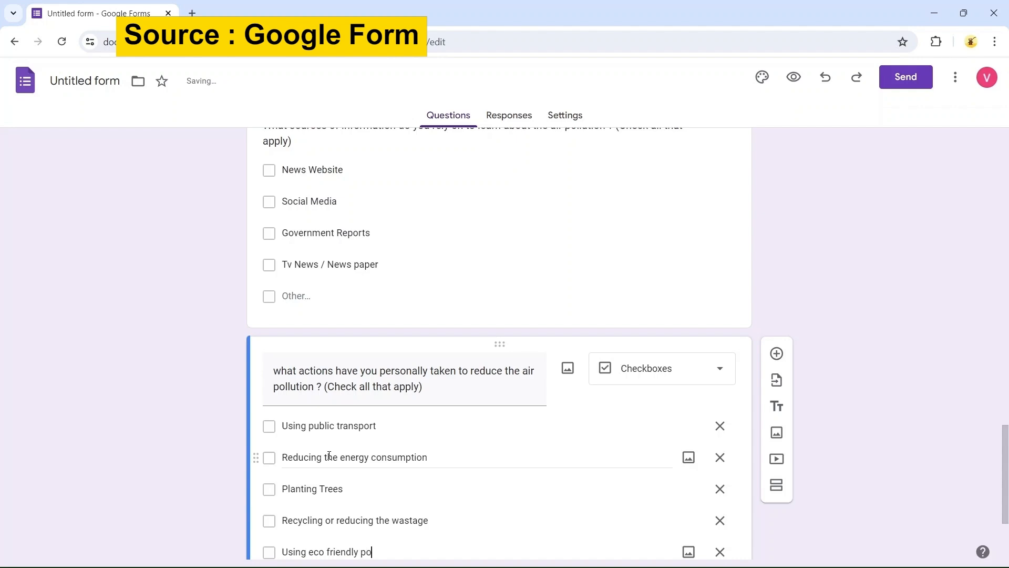
key("BackSpace")
type("roducts")
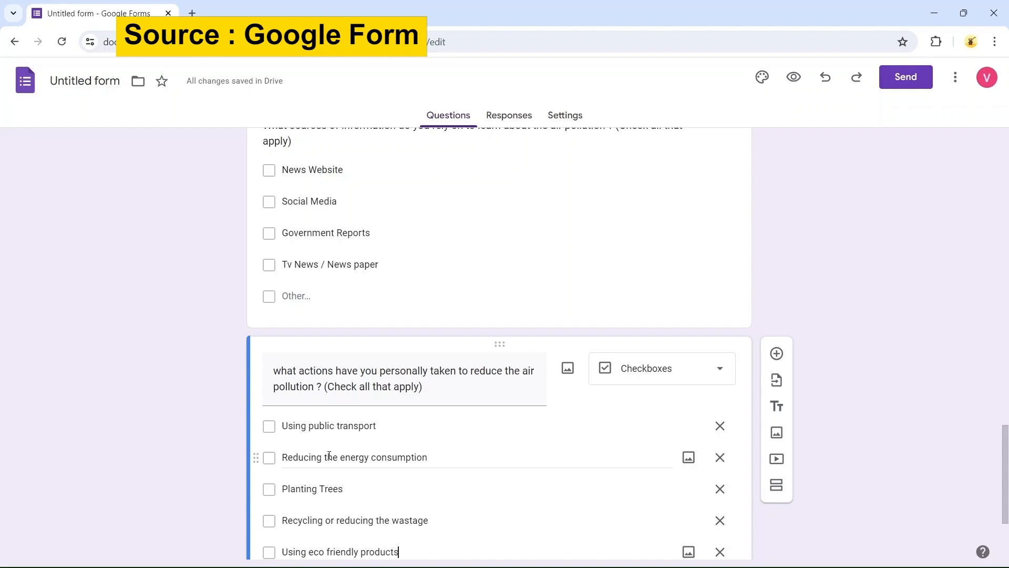
Add an Other option to the actions question
scroll(329, 455, "down", 3)
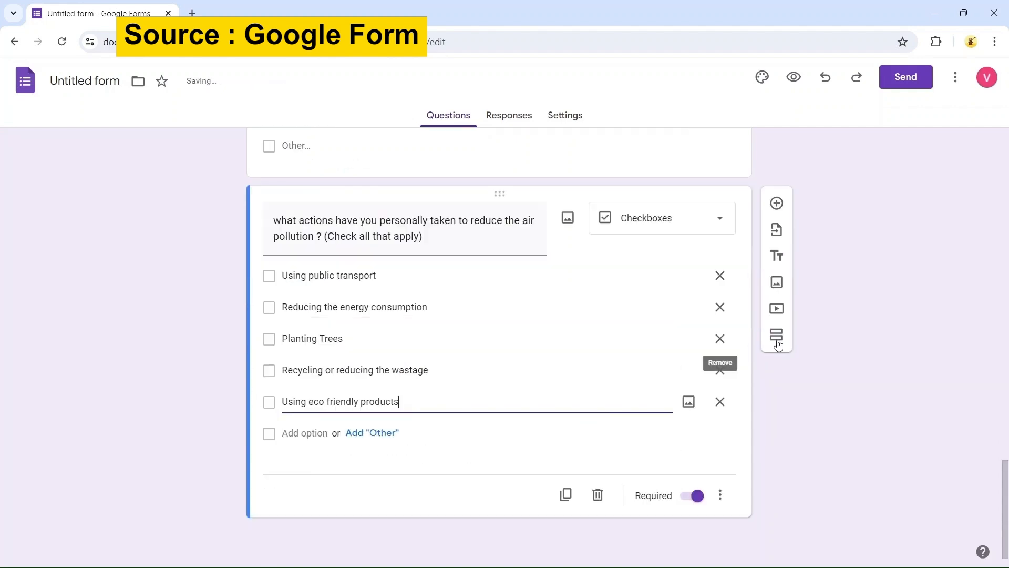
left_click(855, 315)
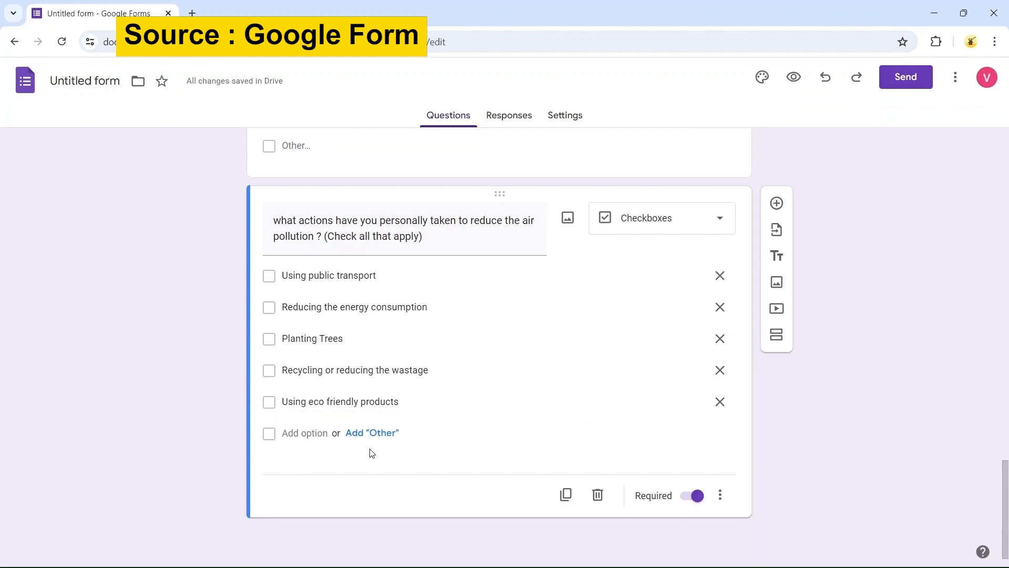
left_click(378, 435)
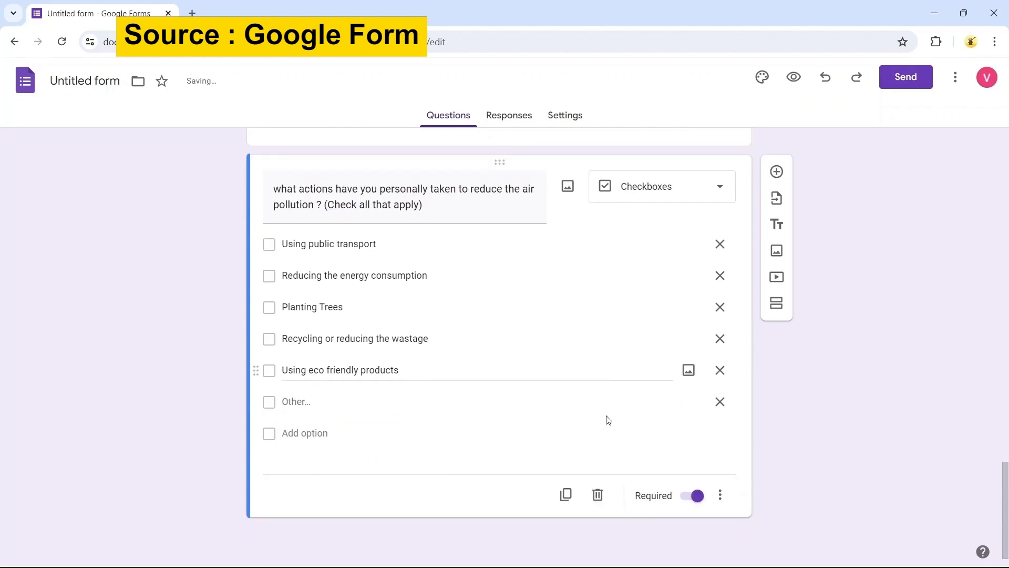
Add a new question titled "What do you think is the main cause of air pollution ?"
left_click(777, 171)
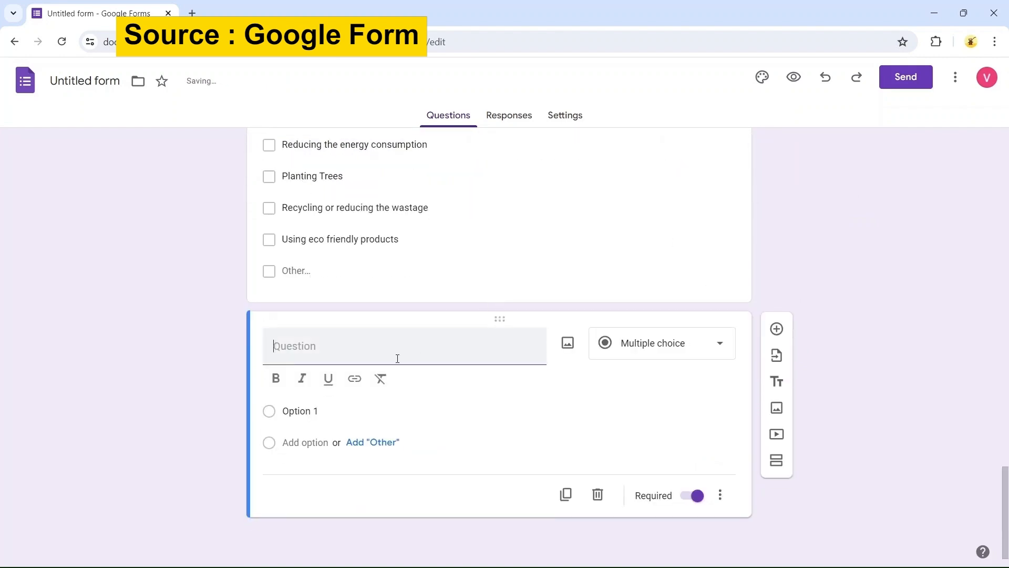
type("What")
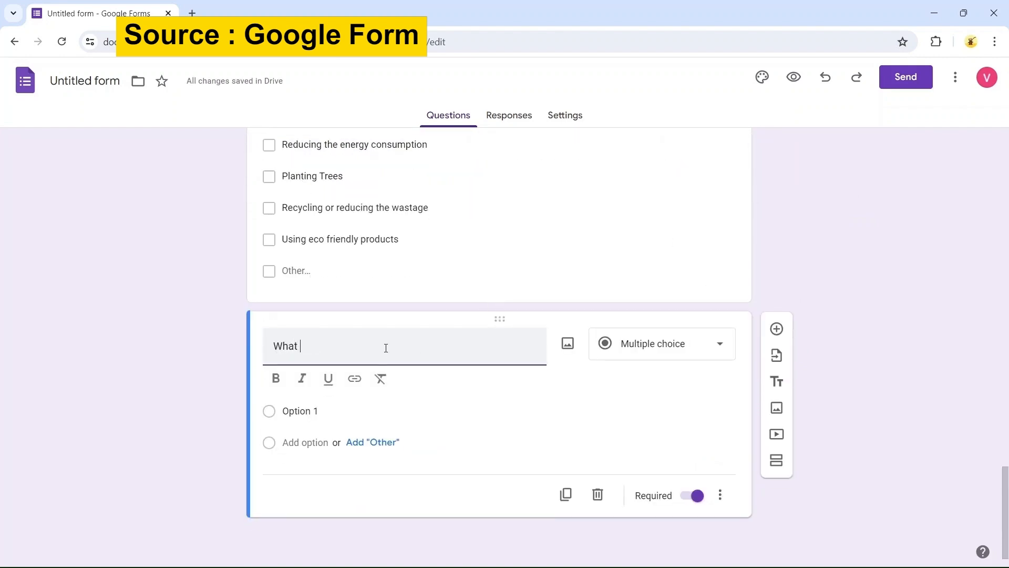
type(" do you think is the ma")
key("BackSpace")
key("BackSpace")
type("e main cause ")
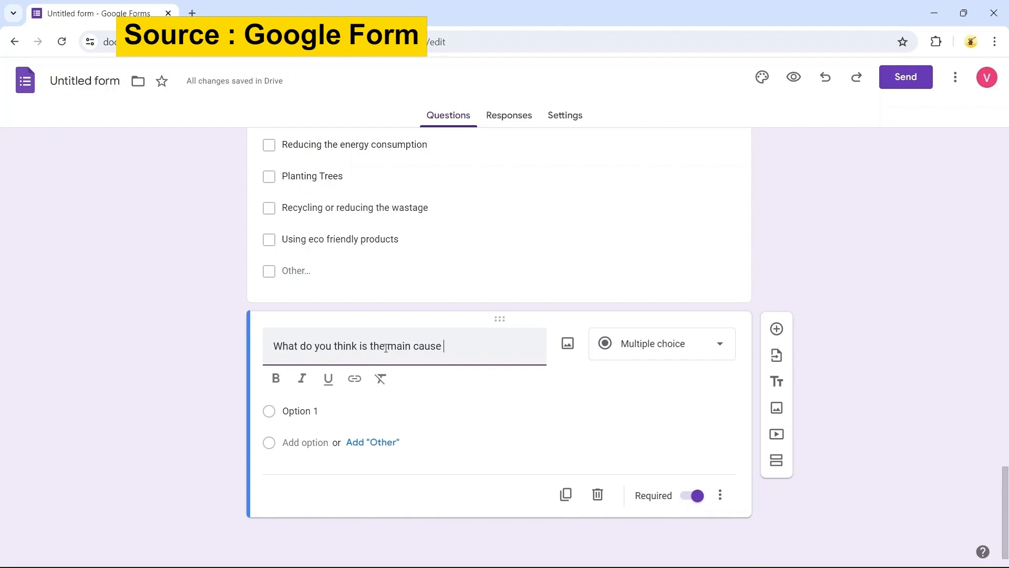
type("of air pollution ?")
left_click(386, 348)
Enter the cause question's options Vehicle emission and Industrial Activities
left_click(327, 410)
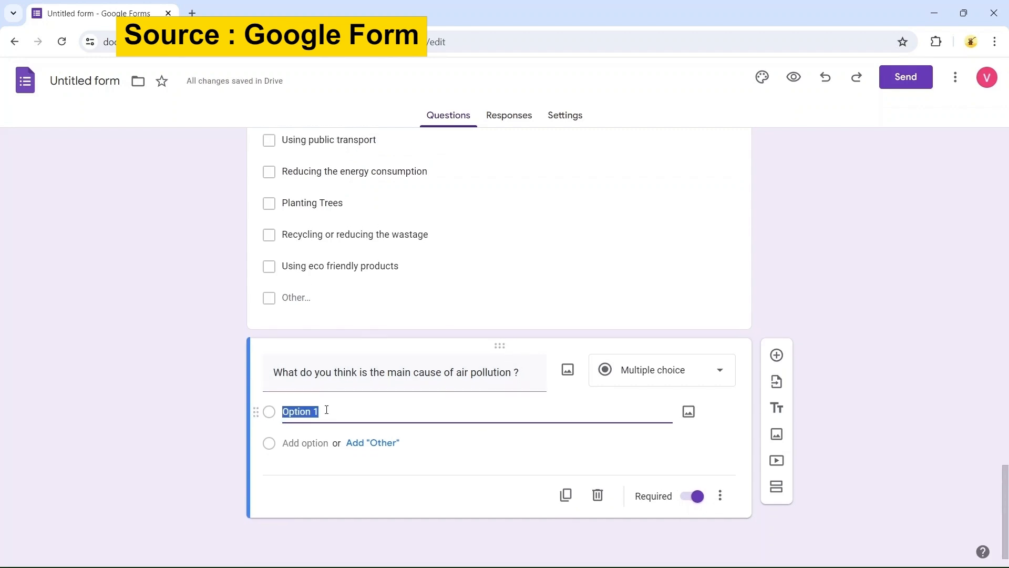
type("Vehicl")
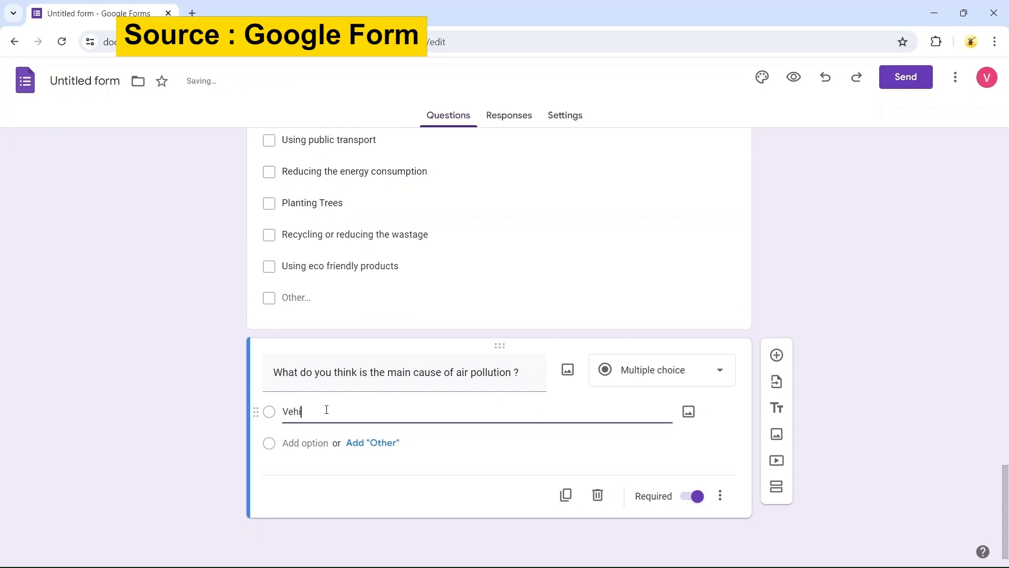
type("e emis")
key("BackSpace")
type("ission")
key("Return")
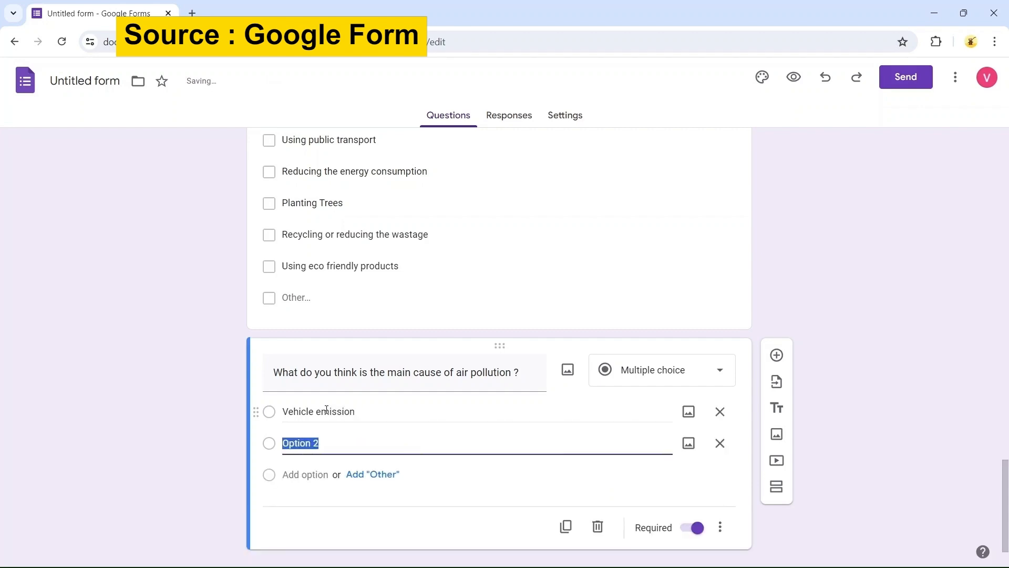
type("Insu")
type("dustrial ")
type("Actici")
key("BackSpace")
type("vities")
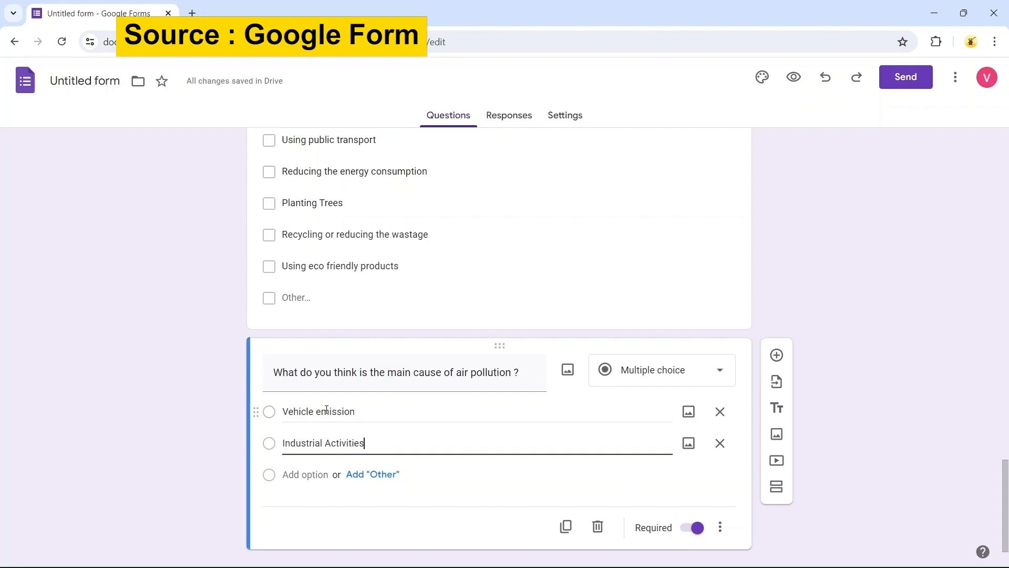
key("Return")
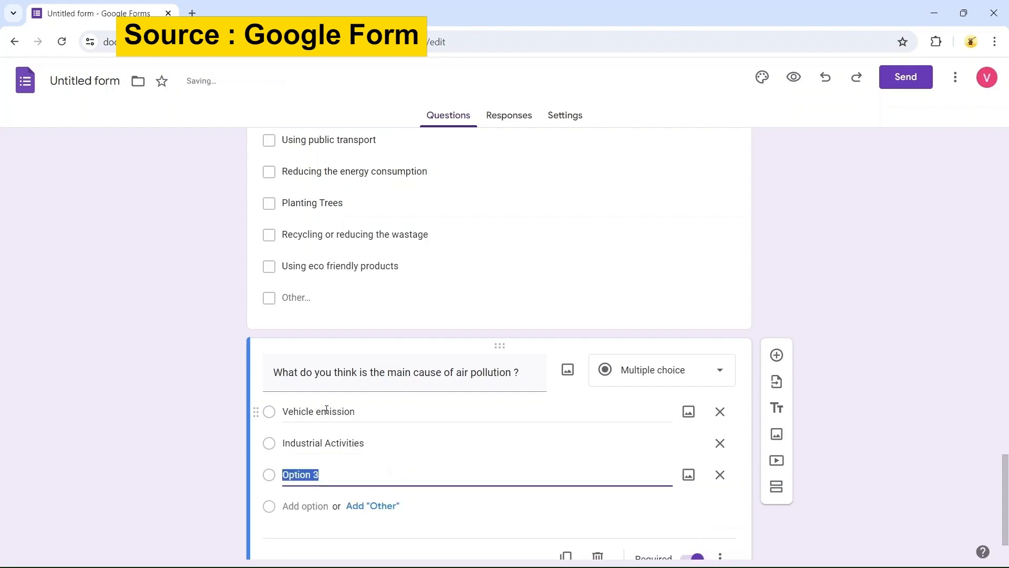
Add the options Deforestation and Household Activities to the cause question
type("Defo")
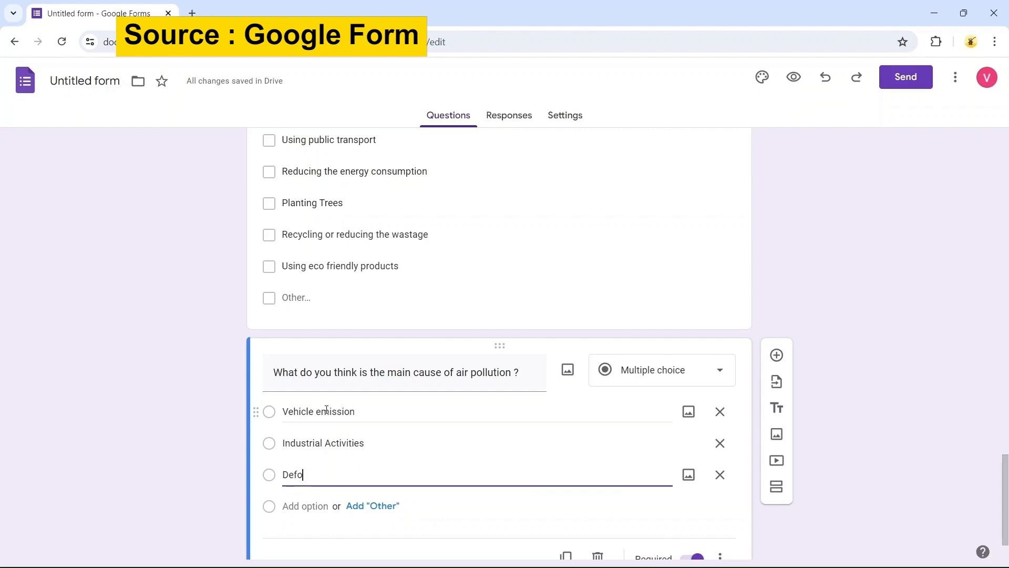
type("restation")
key("Return")
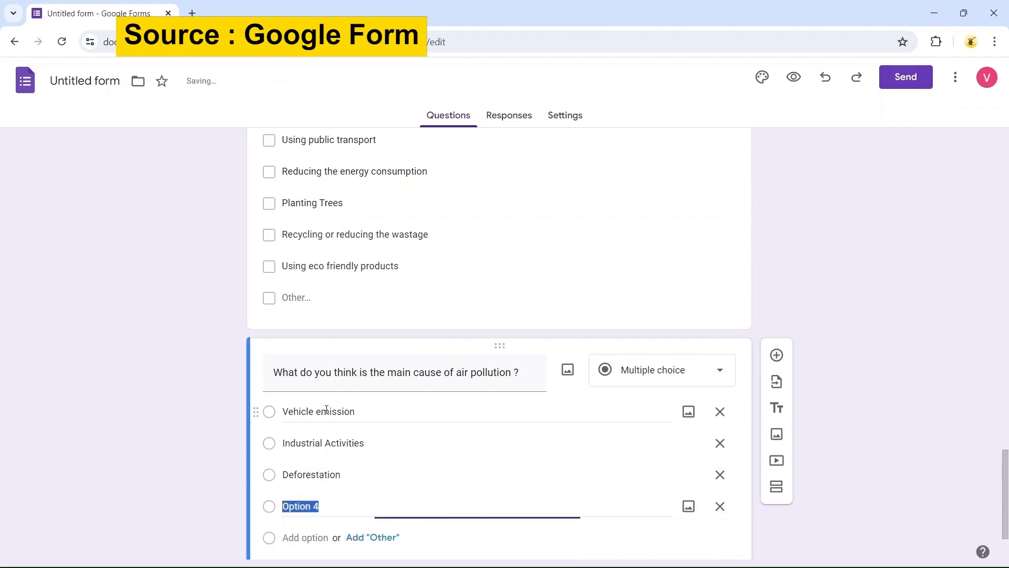
type("House")
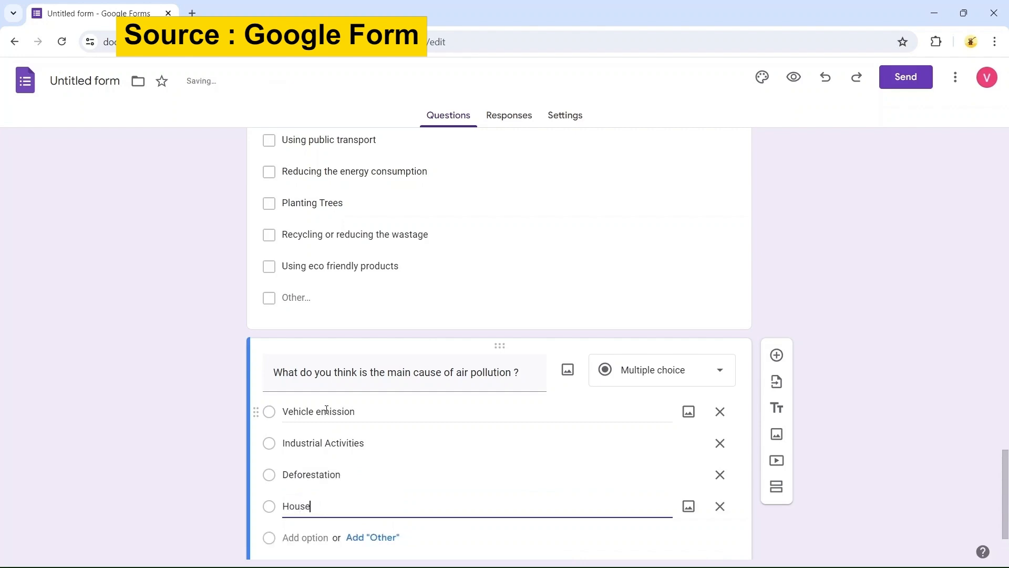
type("hold Activities")
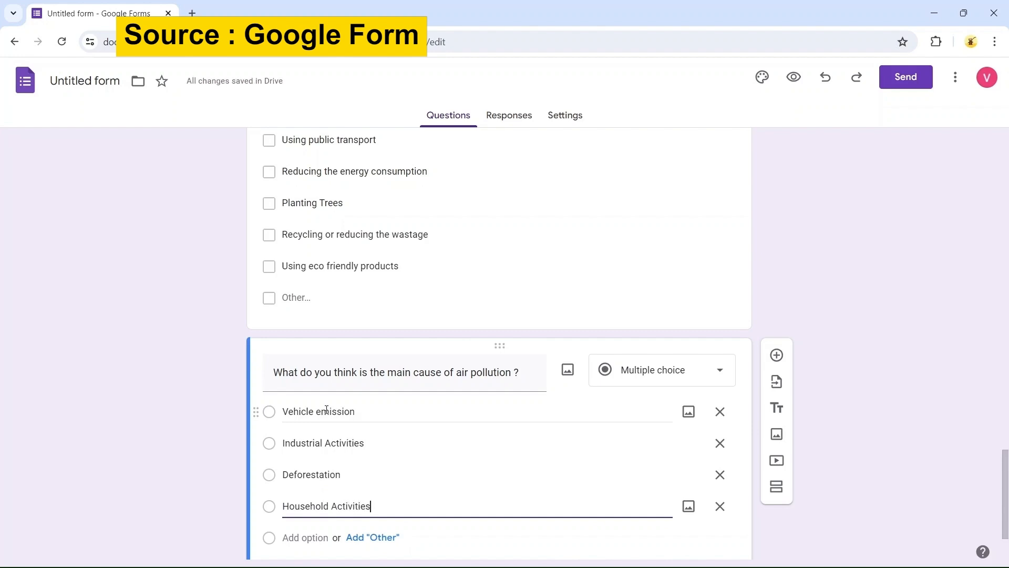
Add a new question titled "Do you think that current efforts to reduce the air pollution are sufficient ?"
scroll(326, 410, "down", 2)
left_click(802, 263)
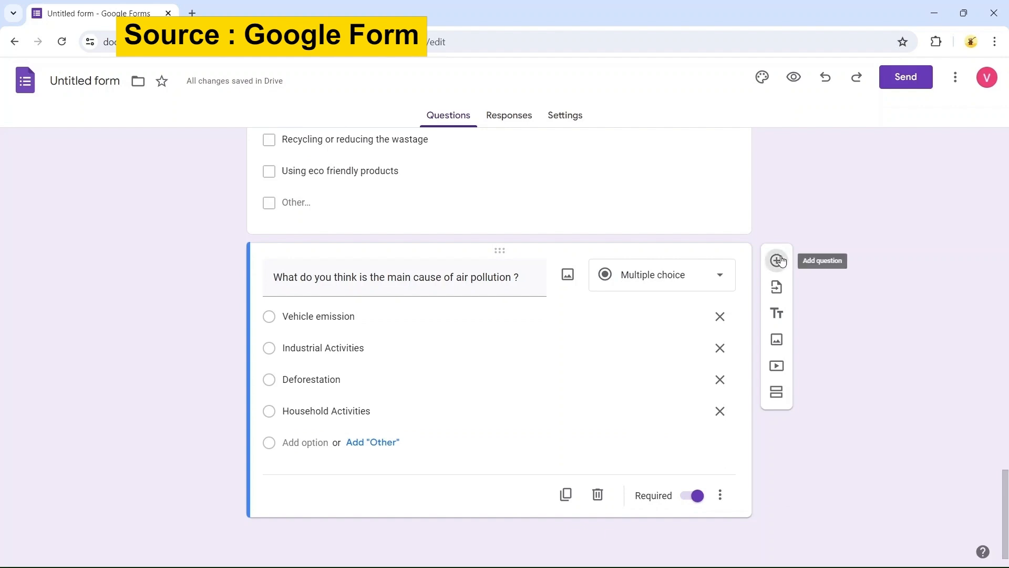
left_click(778, 261)
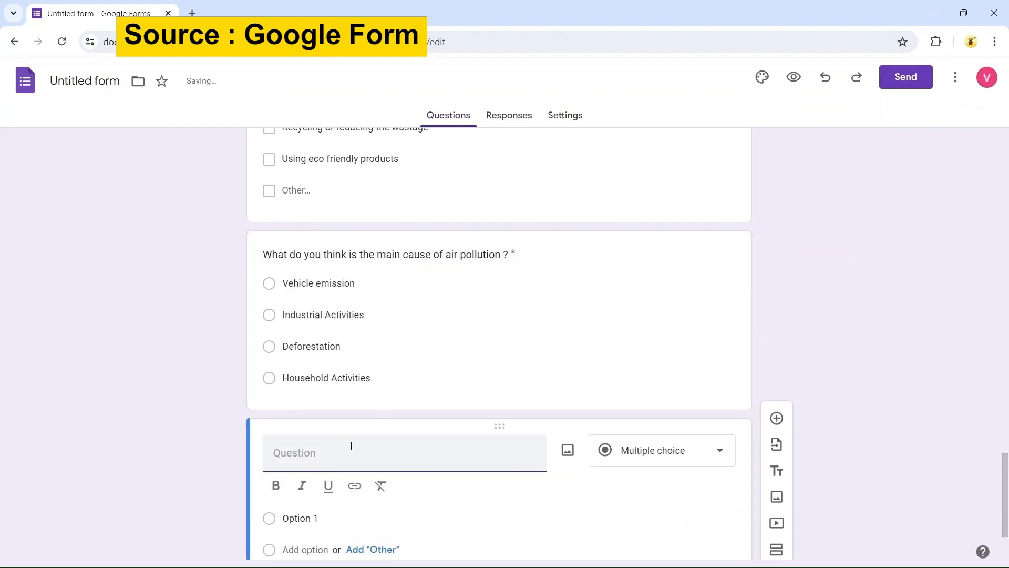
type("Do you thi")
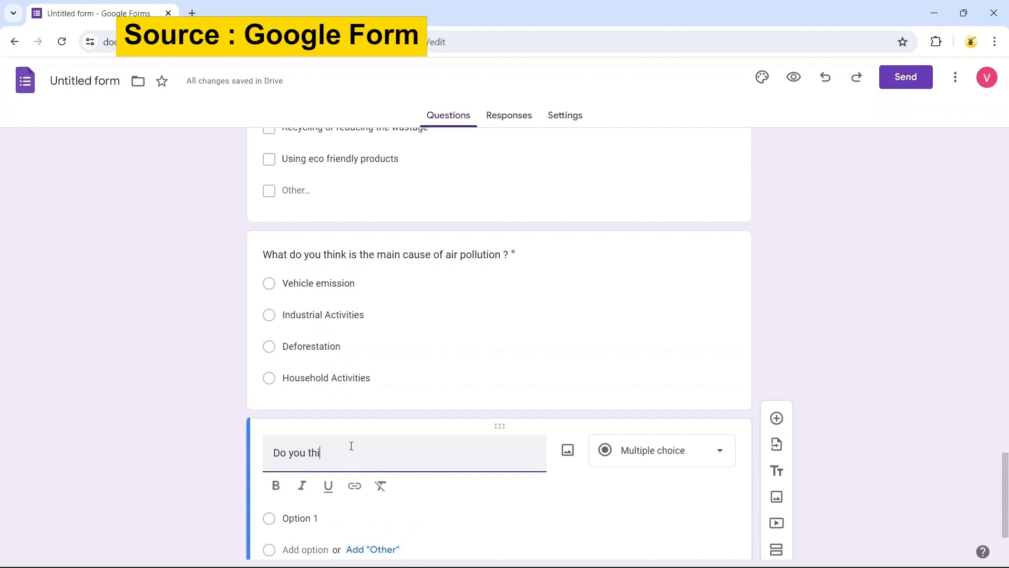
type("nk that current efforts to reduce ")
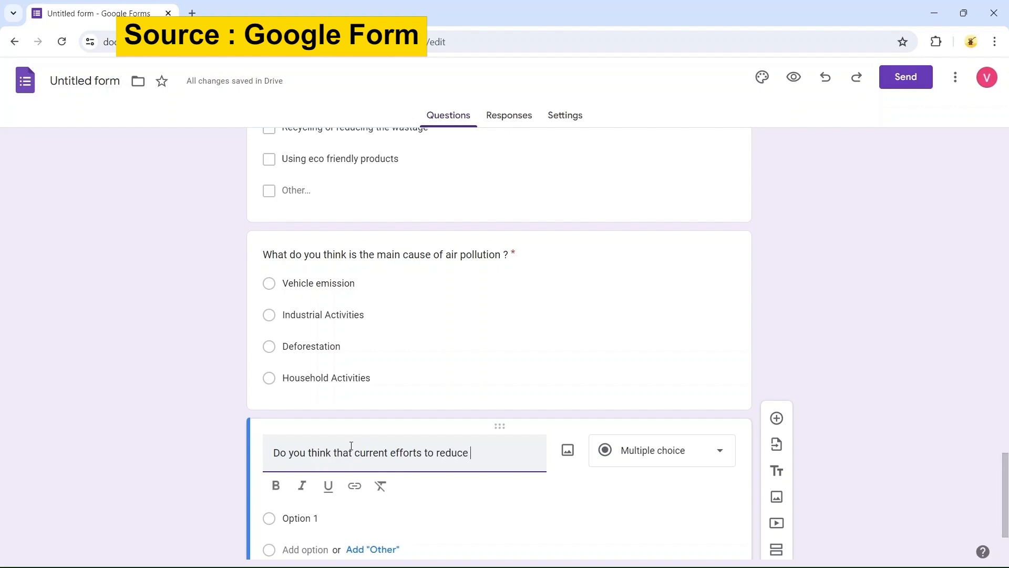
type("the air pollution ar")
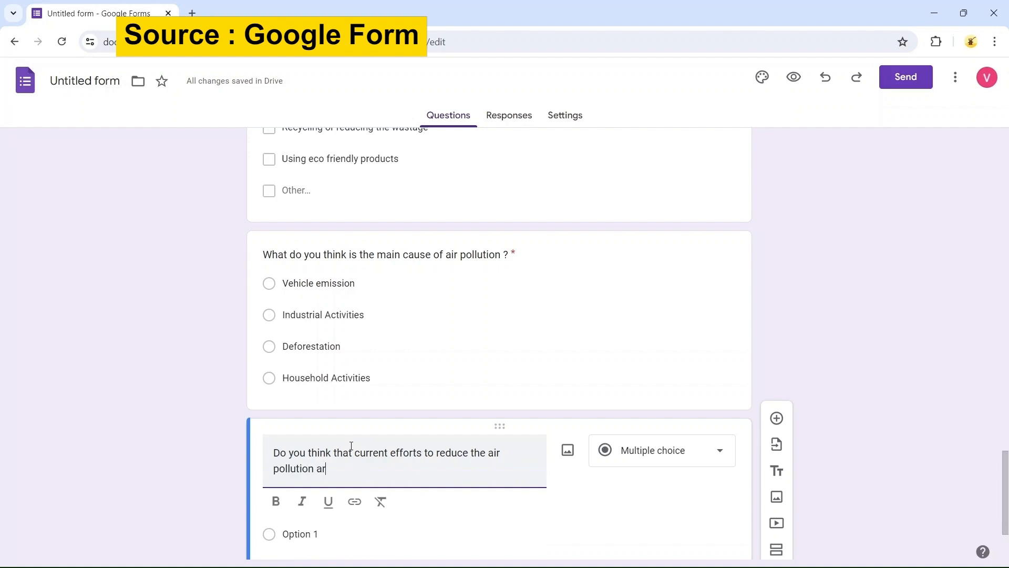
type("e sufficient ?")
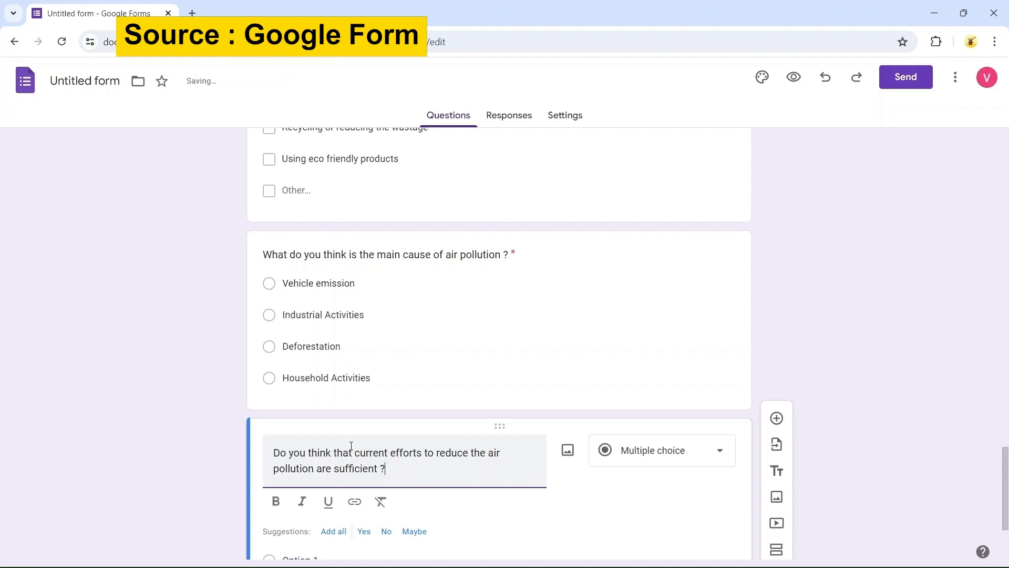
Add the suggested Yes and No options to the efforts question
scroll(351, 446, "down", 3)
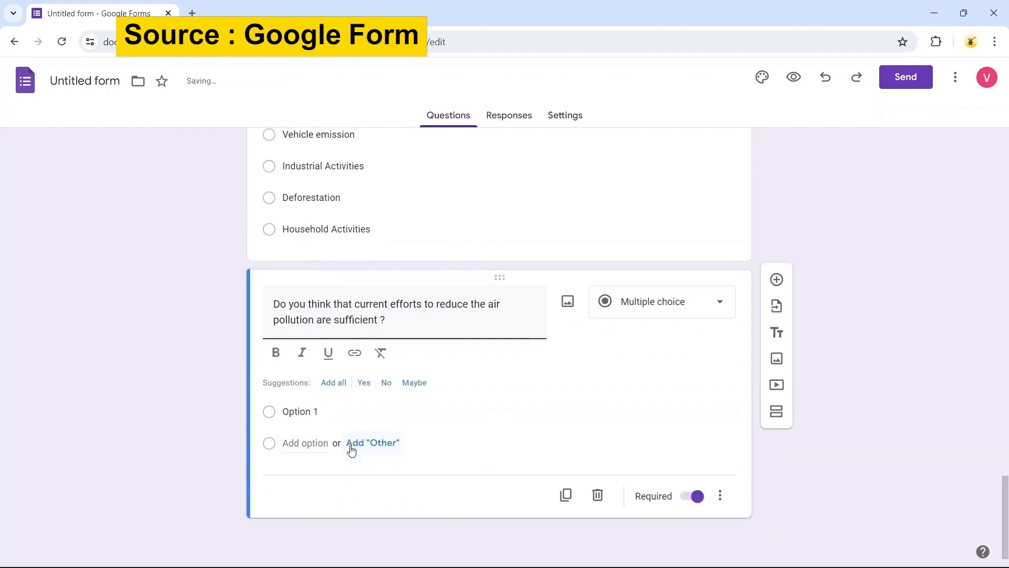
left_click(364, 383)
left_click(366, 385)
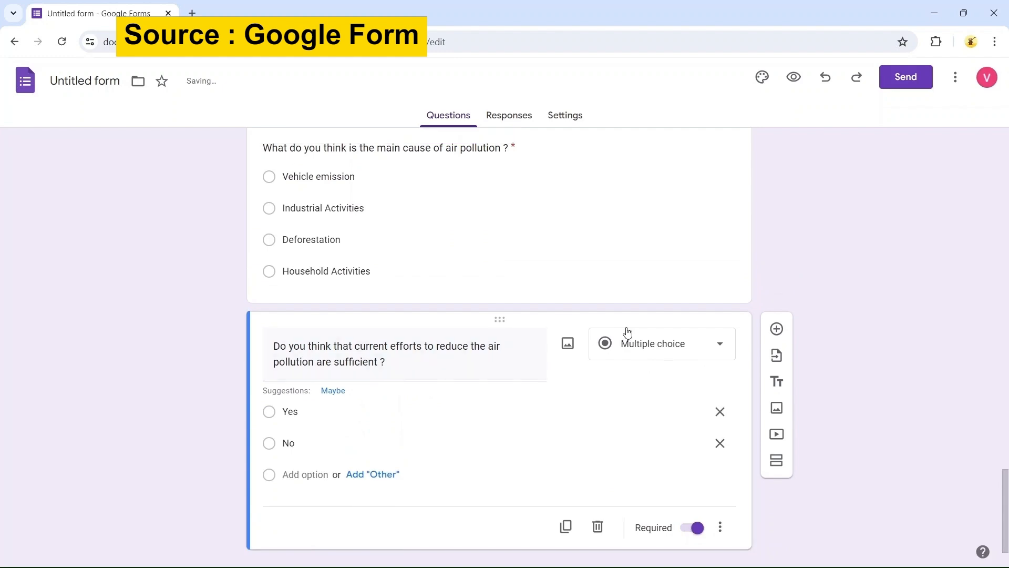
scroll(739, 318, "down", 1)
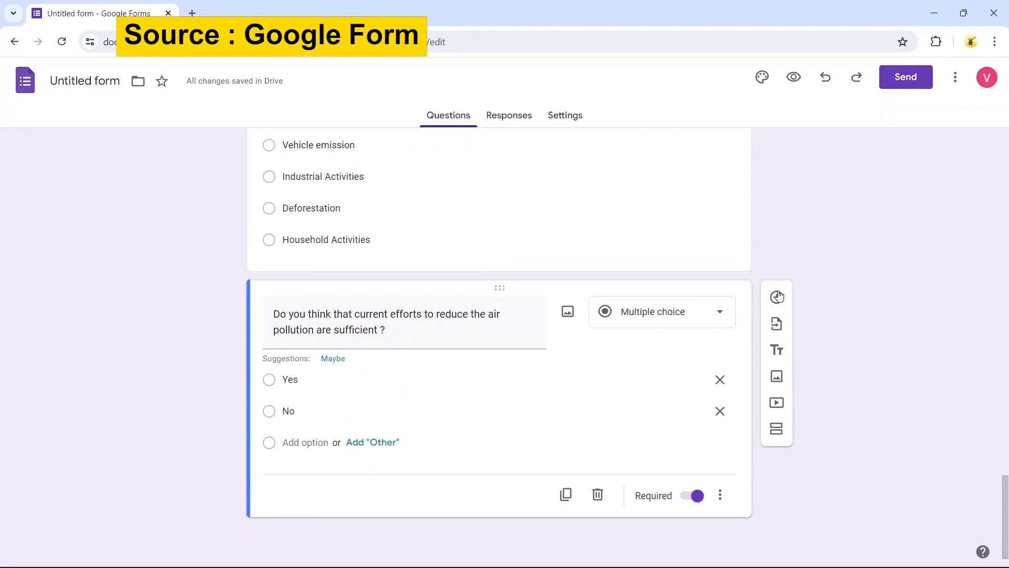
Add a linear scale question titled "How concerned are you about air pollution on a scale of 1 to 5 ?"
left_click(777, 297)
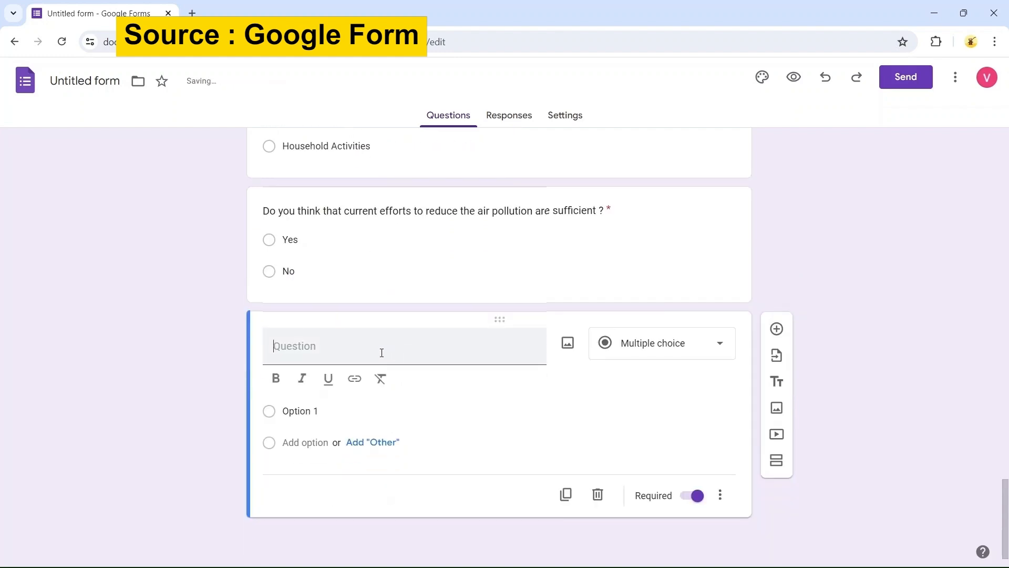
type("How ")
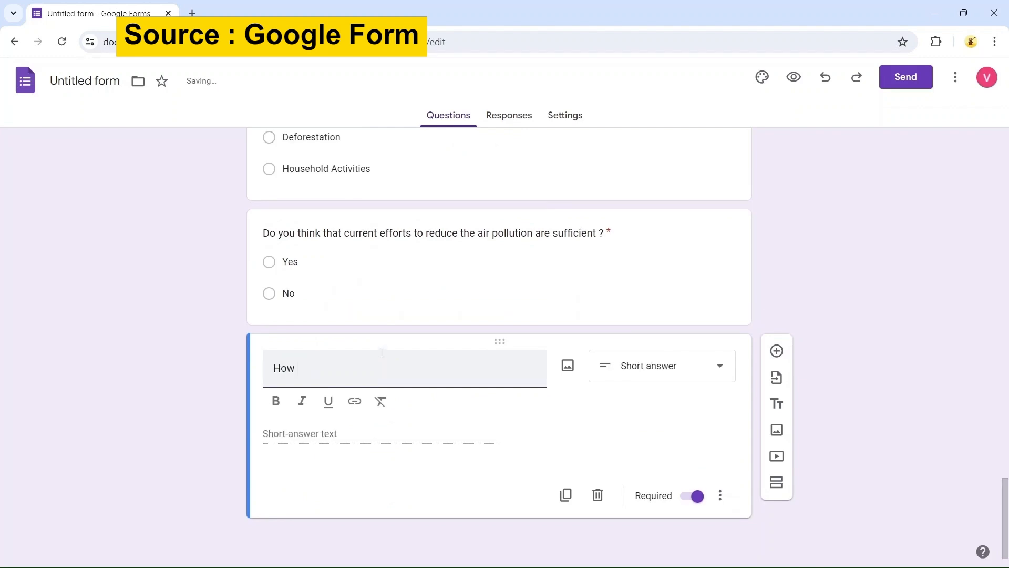
type("concerned")
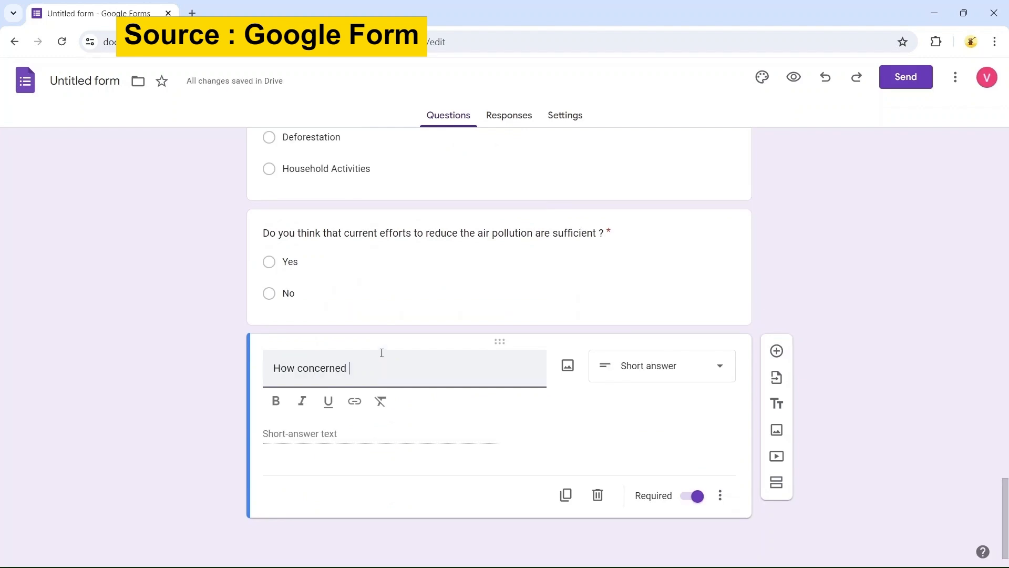
type(" are you")
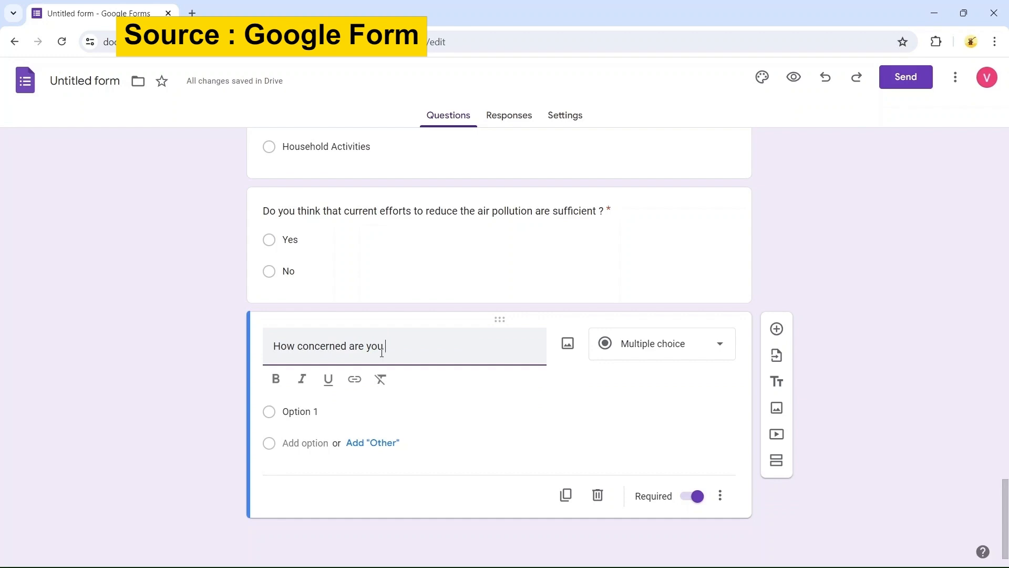
type(" about air p")
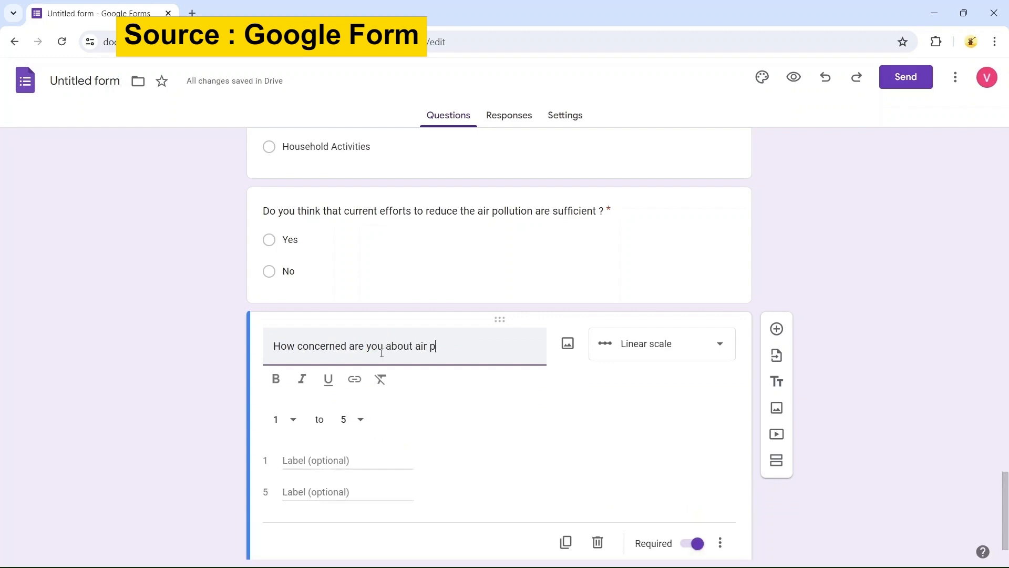
type("ollution on a scale of 1 to 5 ?")
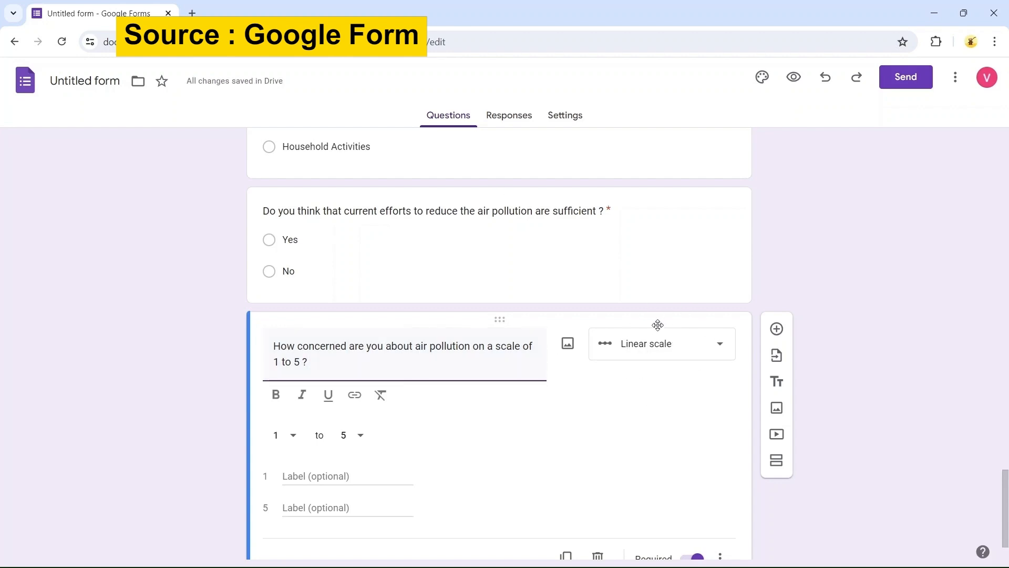
Label the scale's 1 end Not Concerned and its 5 end Very Concerned
scroll(541, 352, "down", 1)
left_click(327, 411)
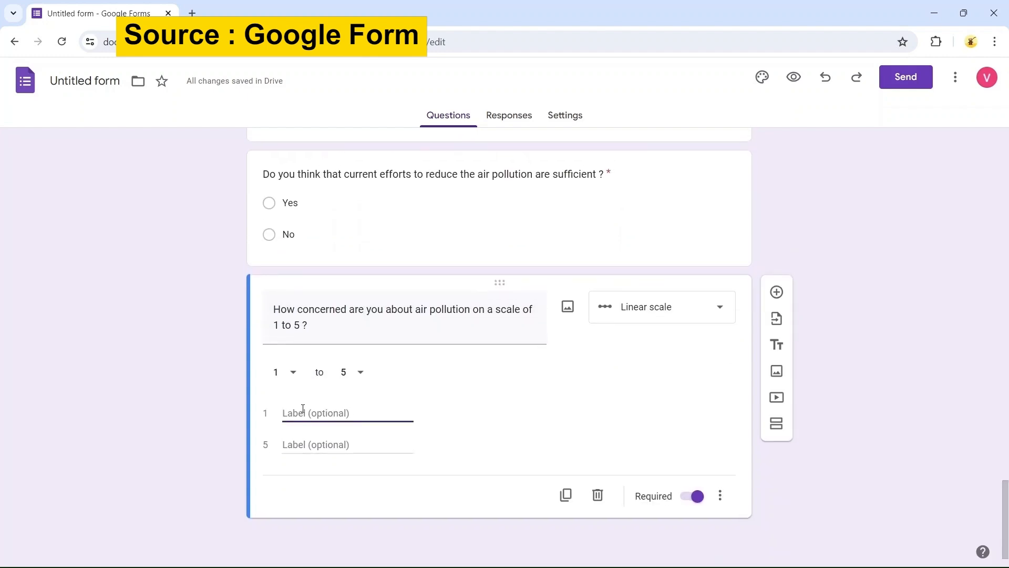
type("Not C")
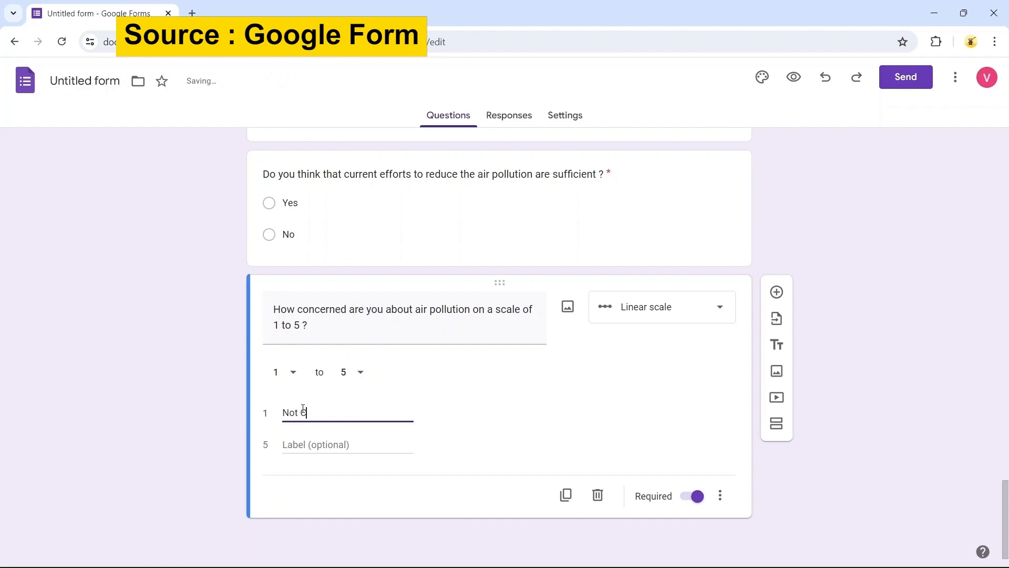
type("oncerned")
left_click(310, 444)
type("V")
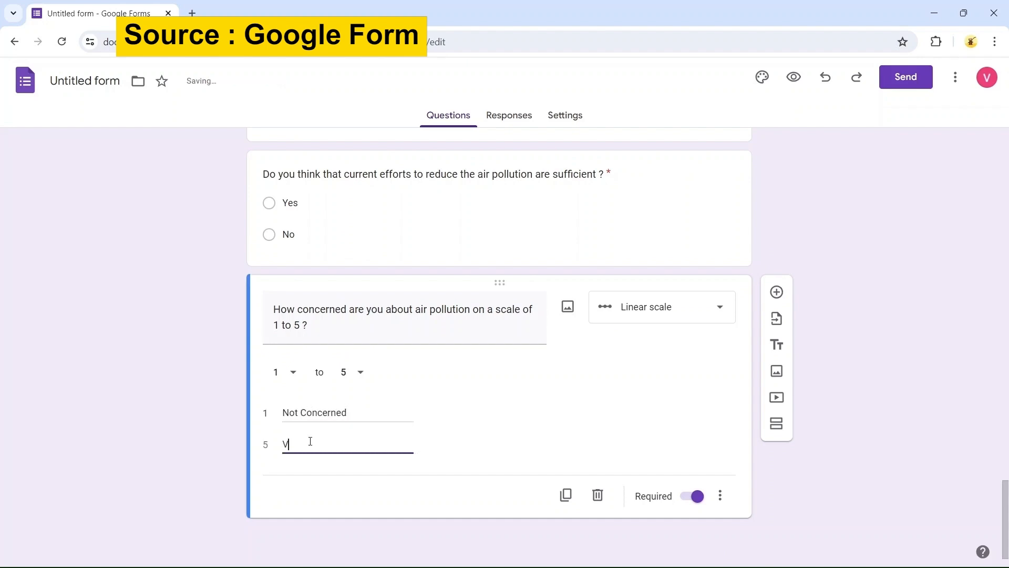
type("ery Concerned")
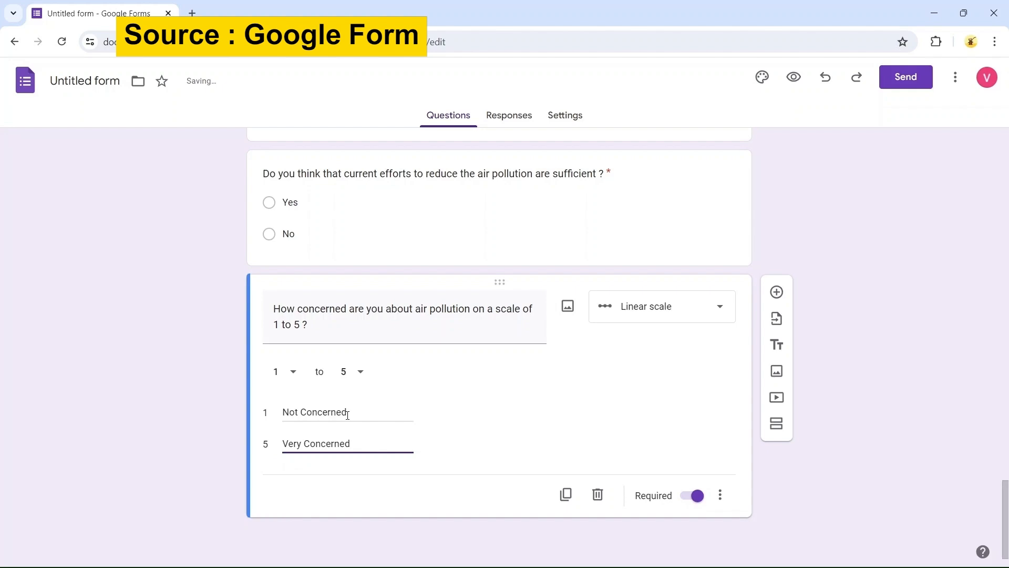
left_click(210, 404)
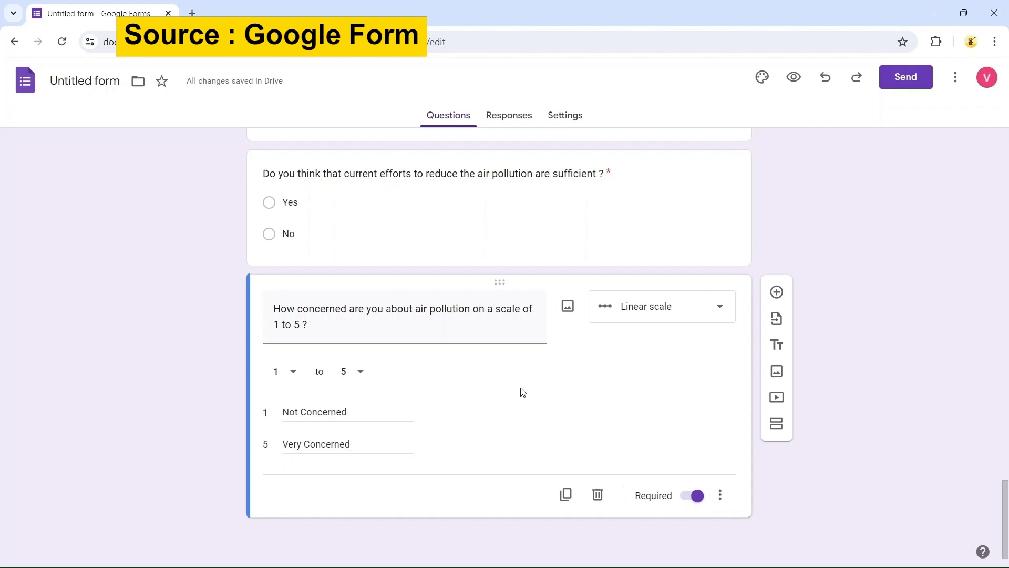
Add a new question titled "How effective do you think the government policies are in reducing the air pollution on a scale of 1 to 5 ?"
left_click(777, 292)
type("How Effec")
key("BackSpace")
key("BackSpace")
key("BackSpace")
key("BackSpace")
key("BackSpace")
type("effective do you think")
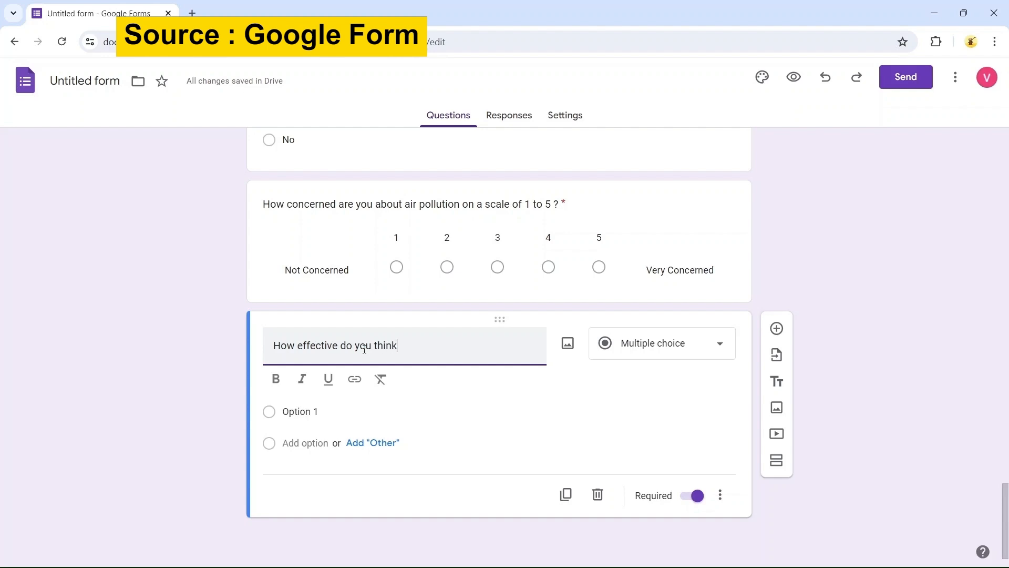
type(" th")
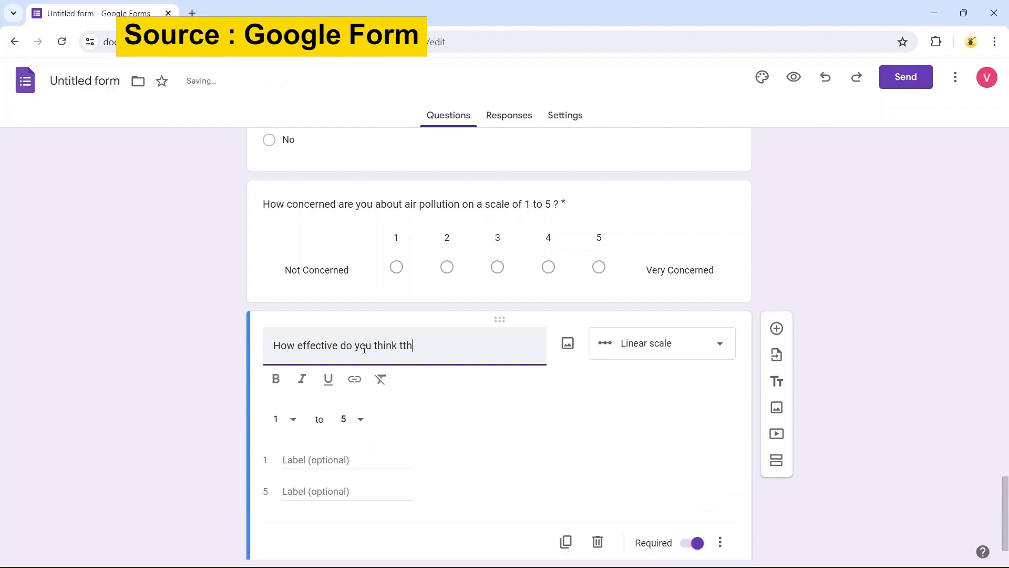
key("BackSpace")
key("BackSpace")
type("he gover")
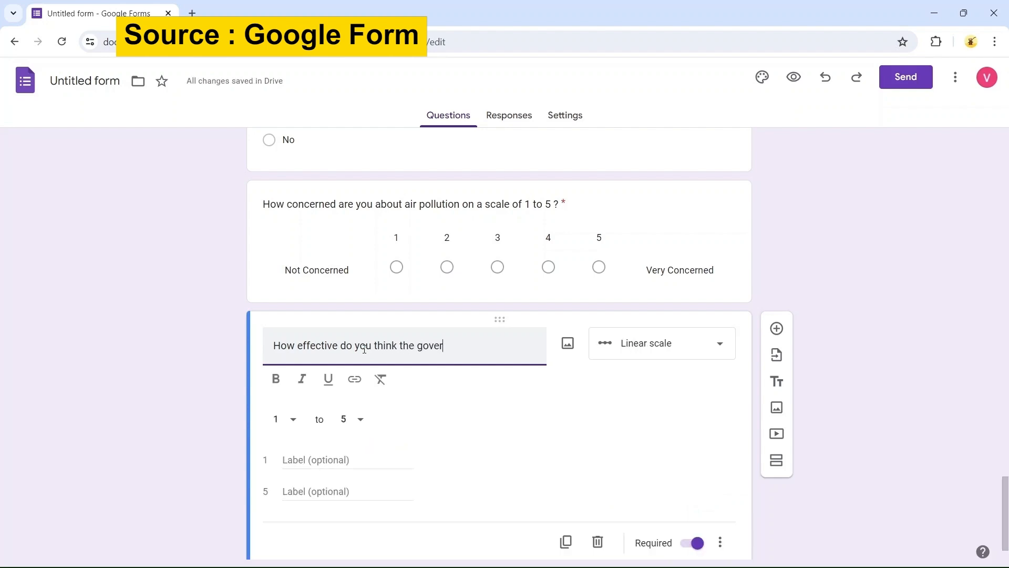
type("nment policies are in reducing ther")
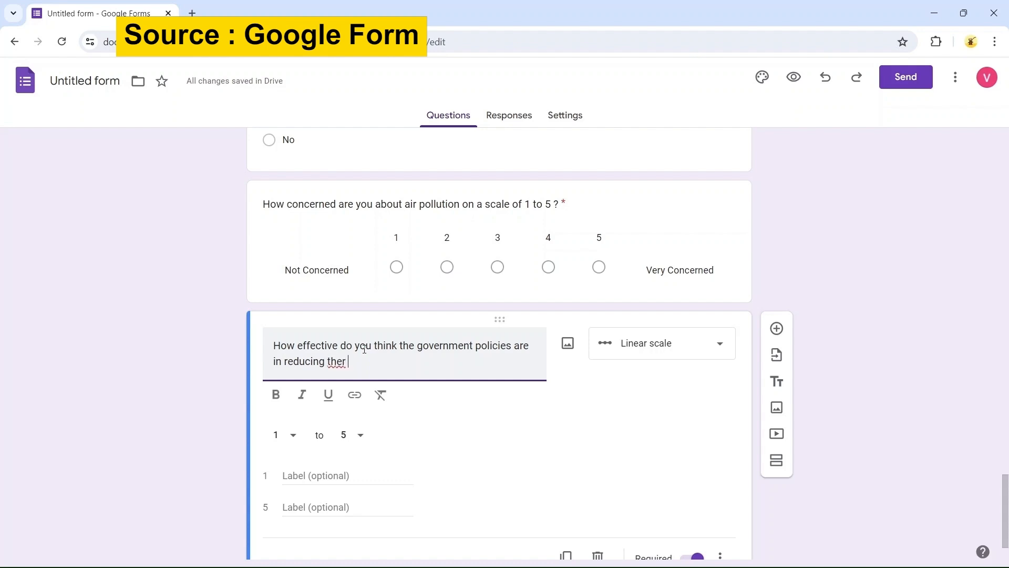
type(" a")
type("ir pi")
key("BackSpace")
type("ollution on a scale of 1 to 5 ?")
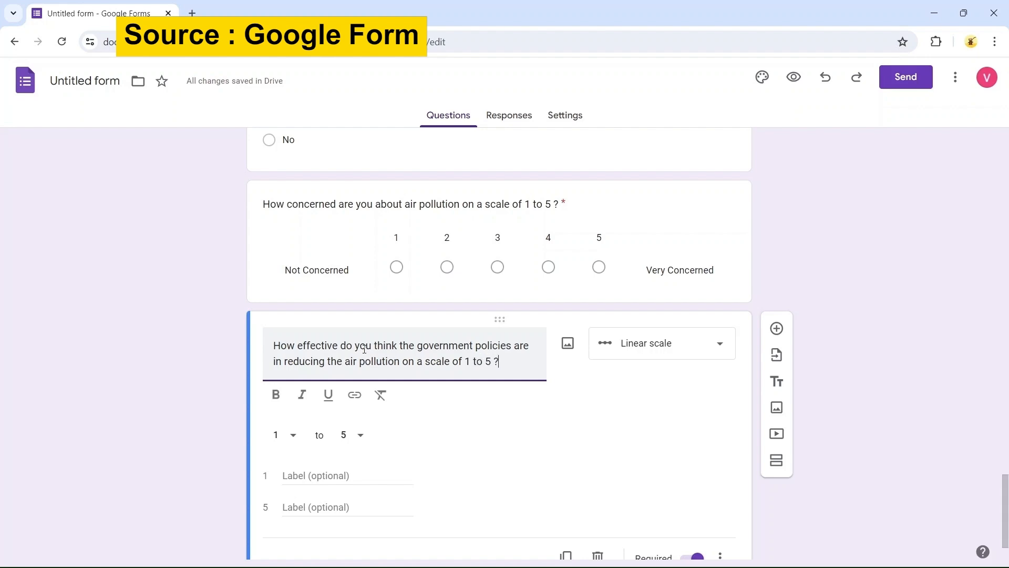
Label the scale's 1 end Not effective and its 5 end Very effective
scroll(364, 349, "down", 1)
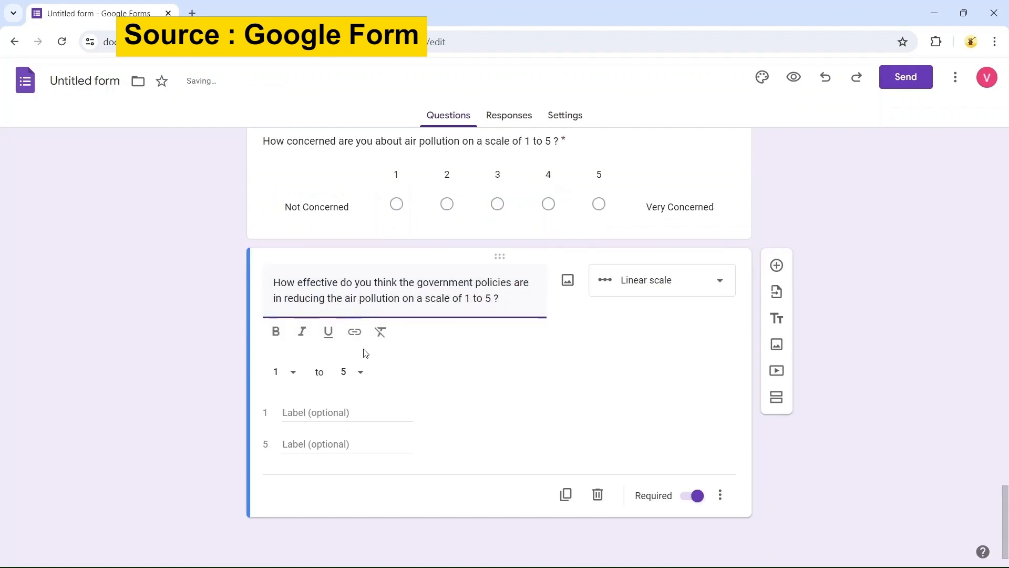
left_click(310, 415)
type("No")
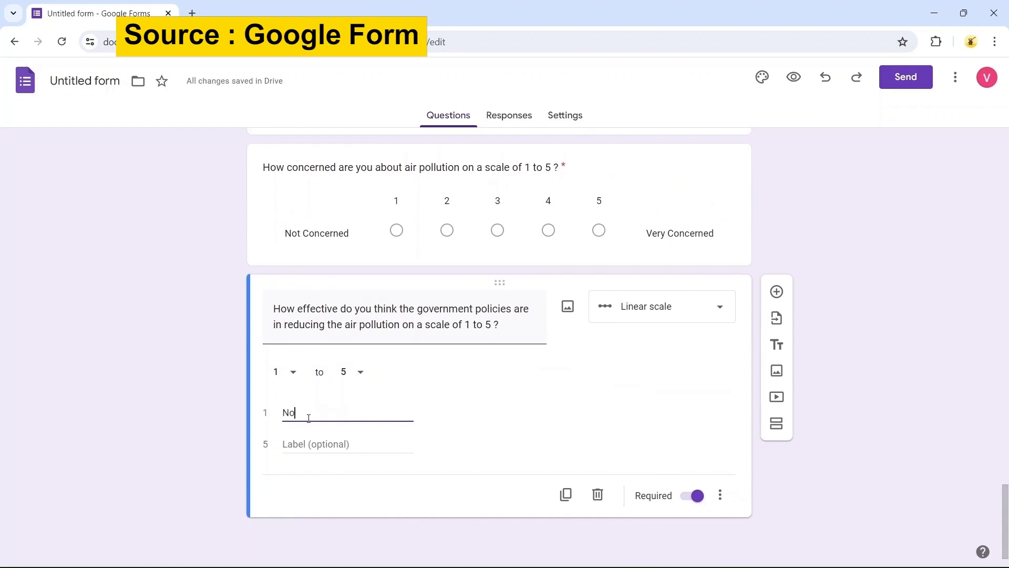
type("t effective")
left_click(321, 438)
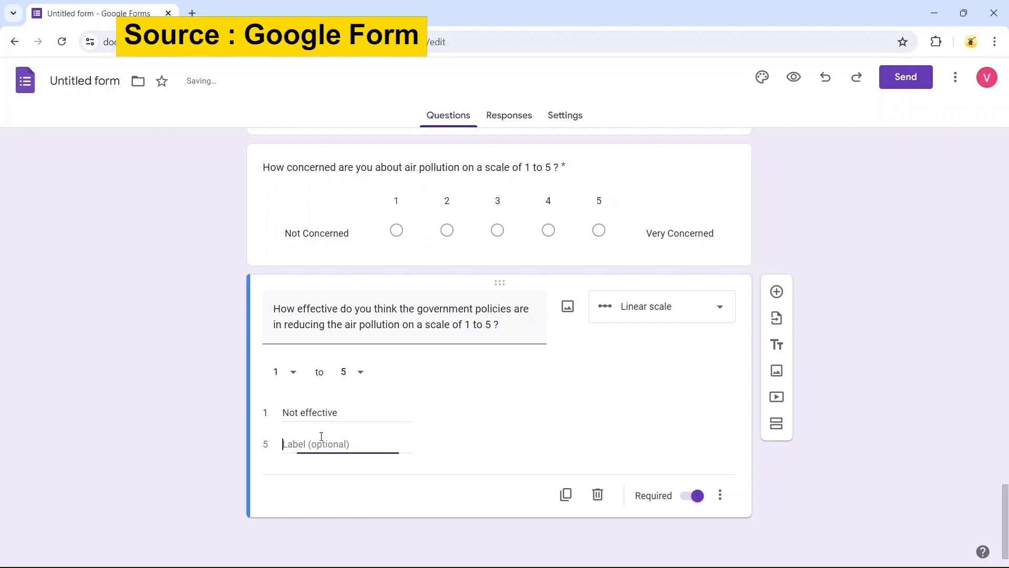
type("Very e")
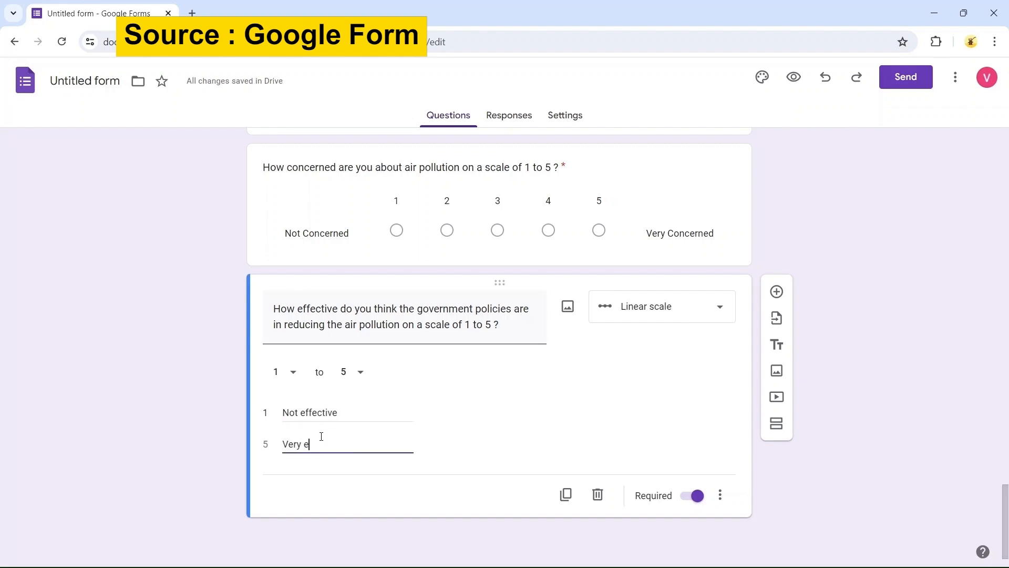
type("ffective")
Add a new question titled "In your opinion , What is the most effective way to reduce air pollution ?"
left_click(783, 289)
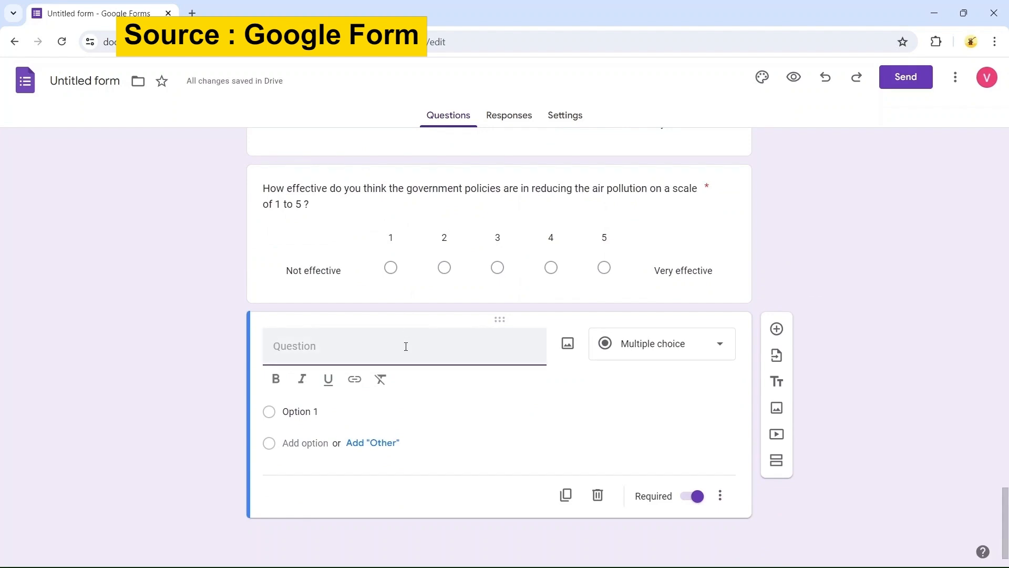
type("In your opiion")
key("BackSpace")
key("BackSpace")
type("nion , What is")
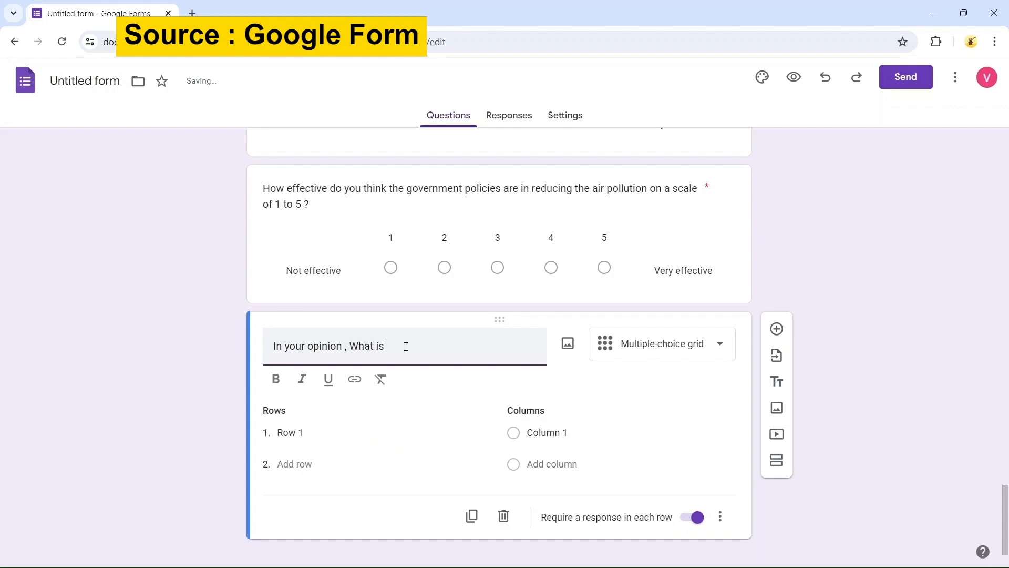
type(" the most effective way to reduce air pol")
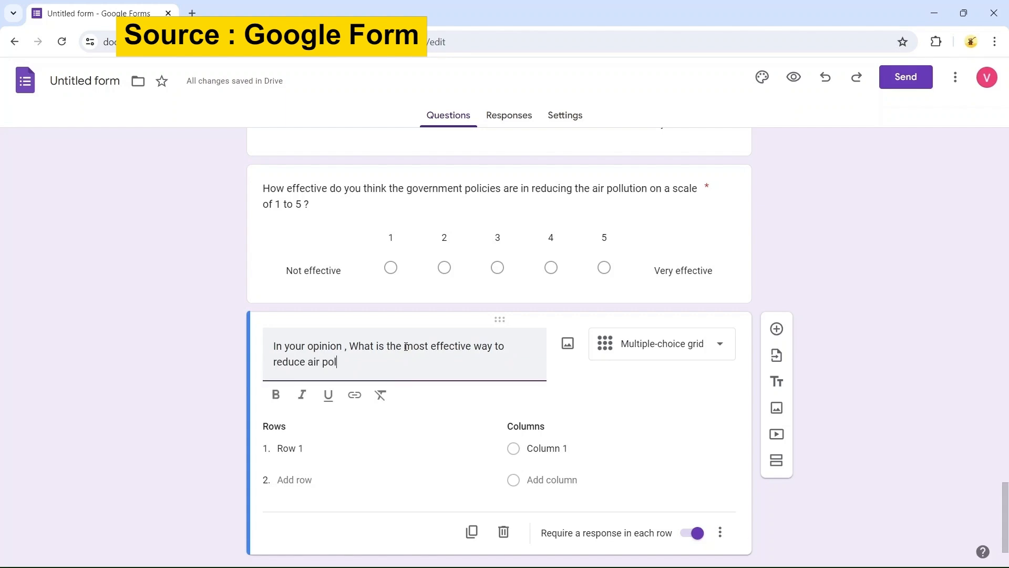
type("lution ?")
Change the question type to Paragraph
left_click(685, 347)
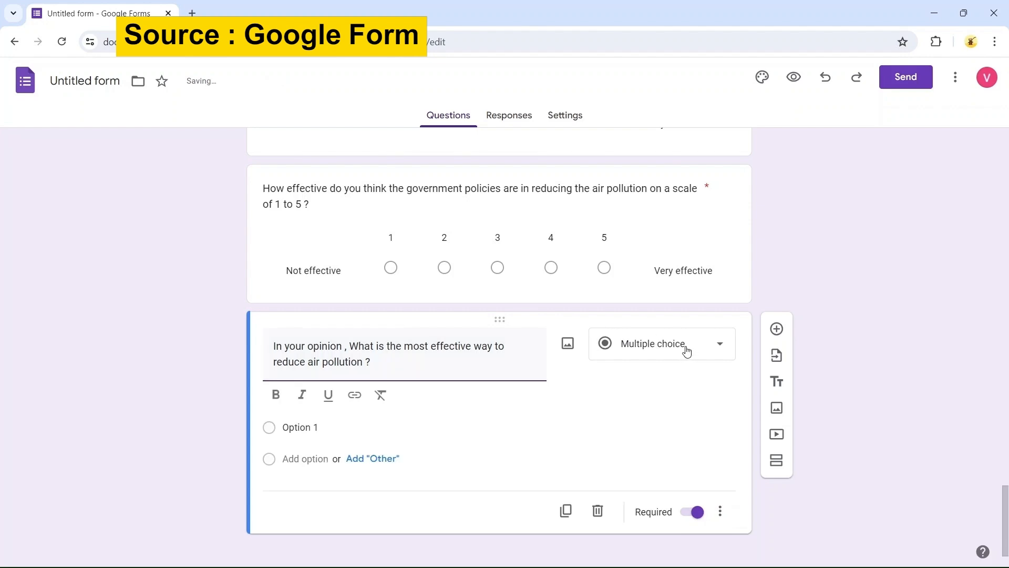
left_click(686, 351)
left_click(646, 208)
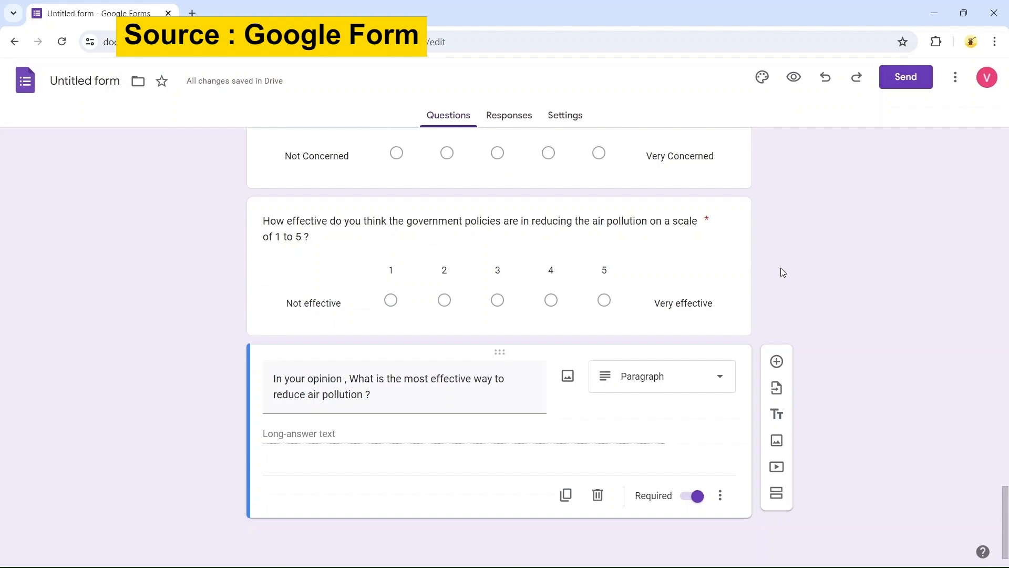
Open the theme settings and set the header font to Nunito Bold
scroll(780, 268, "up", 10)
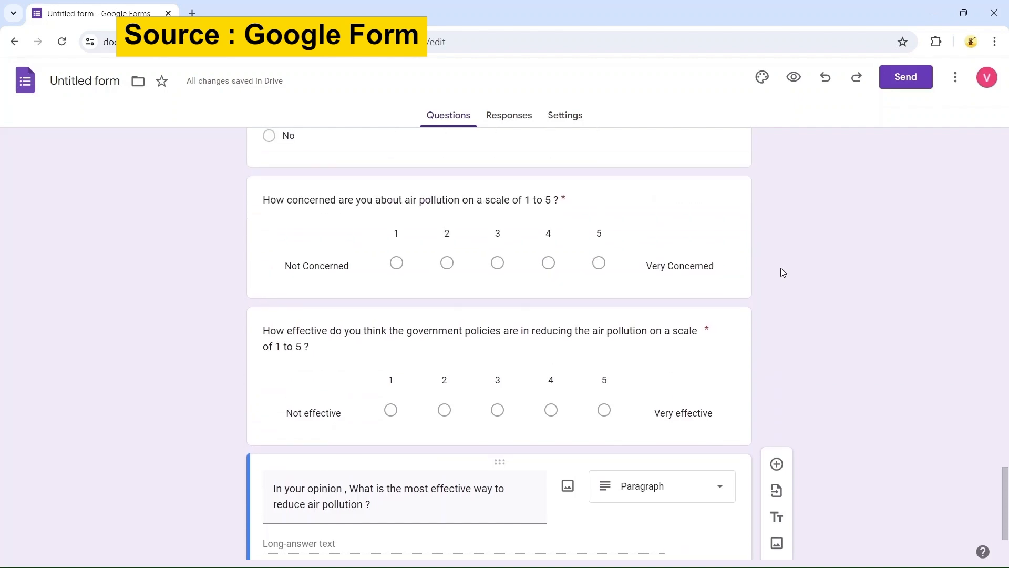
scroll(783, 273, "up", 15)
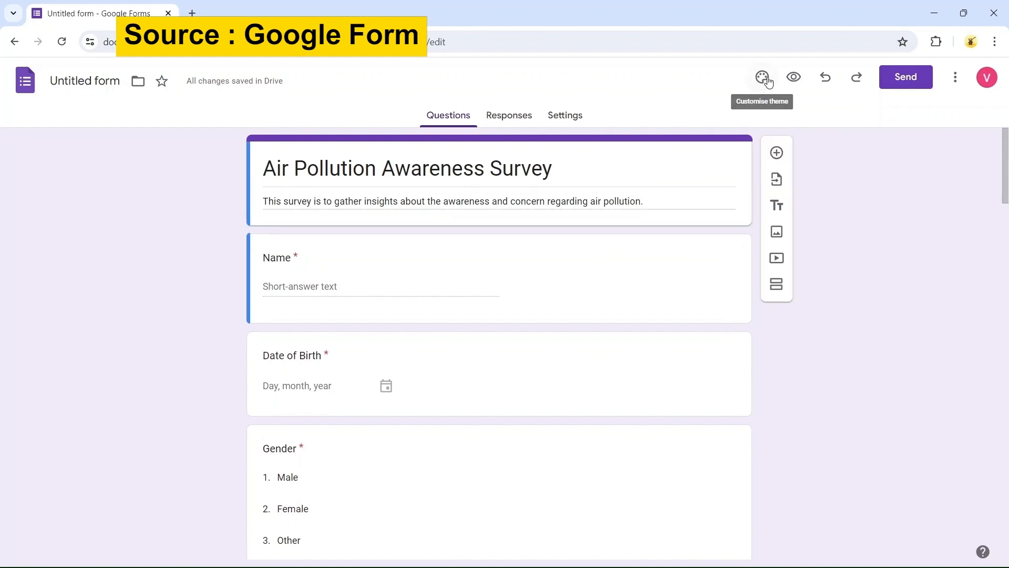
left_click(763, 78)
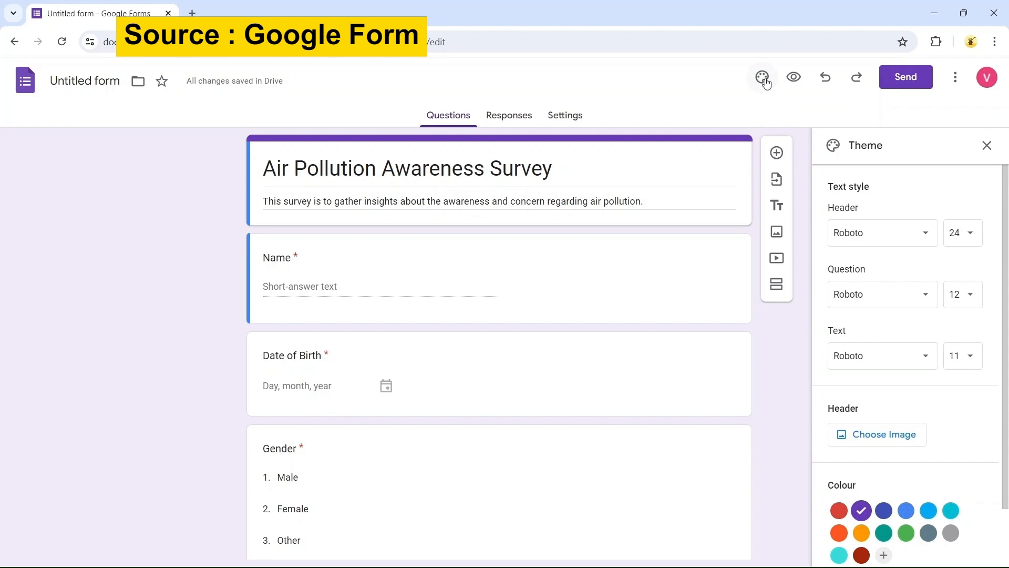
left_click(916, 232)
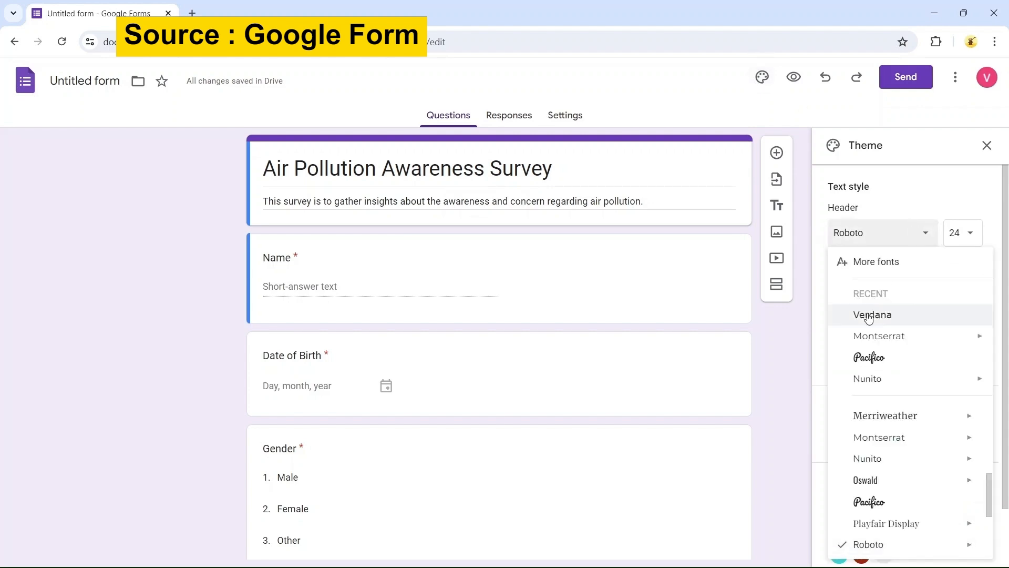
mouse_move(872, 343)
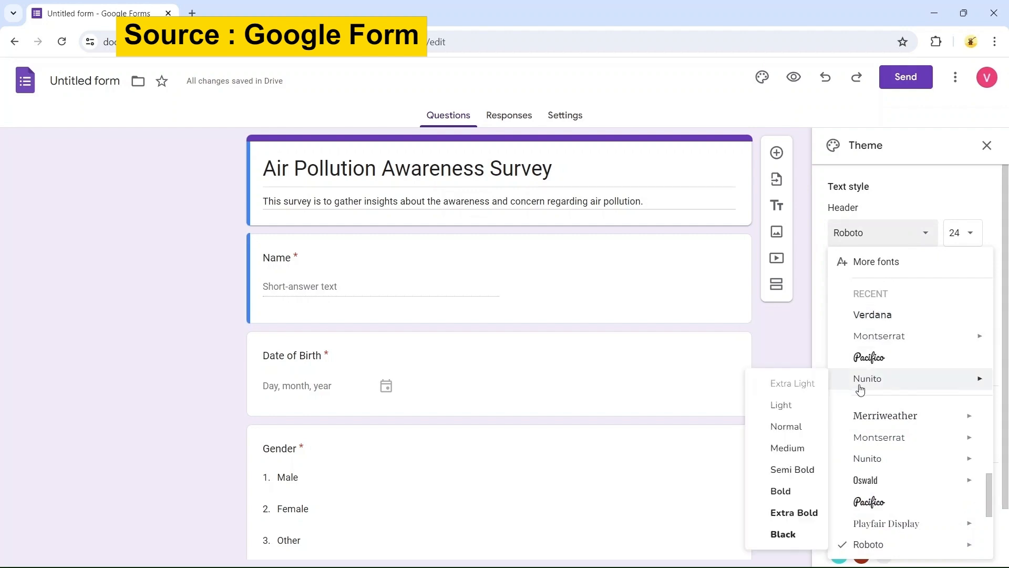
mouse_move(858, 386)
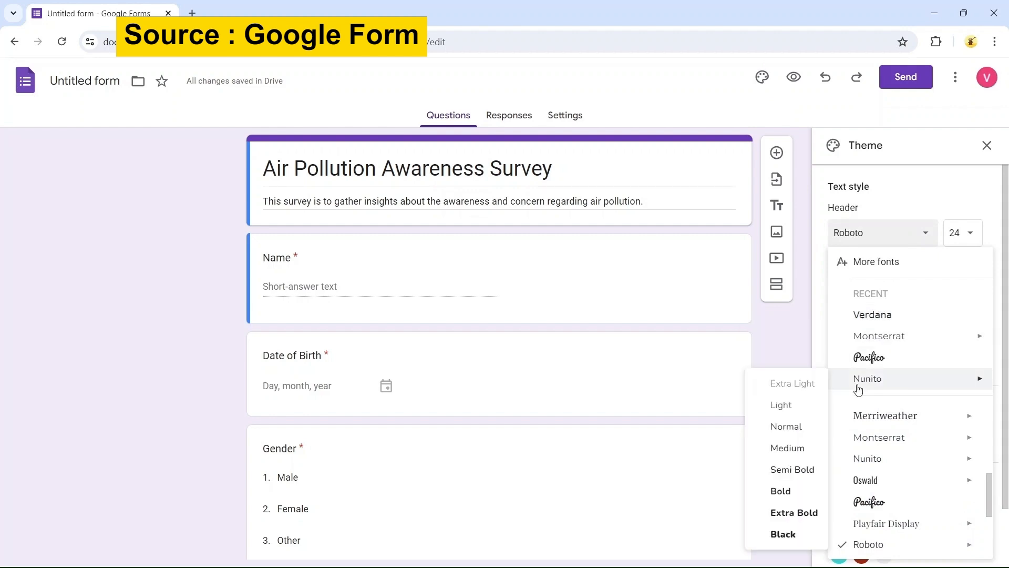
left_click(792, 488)
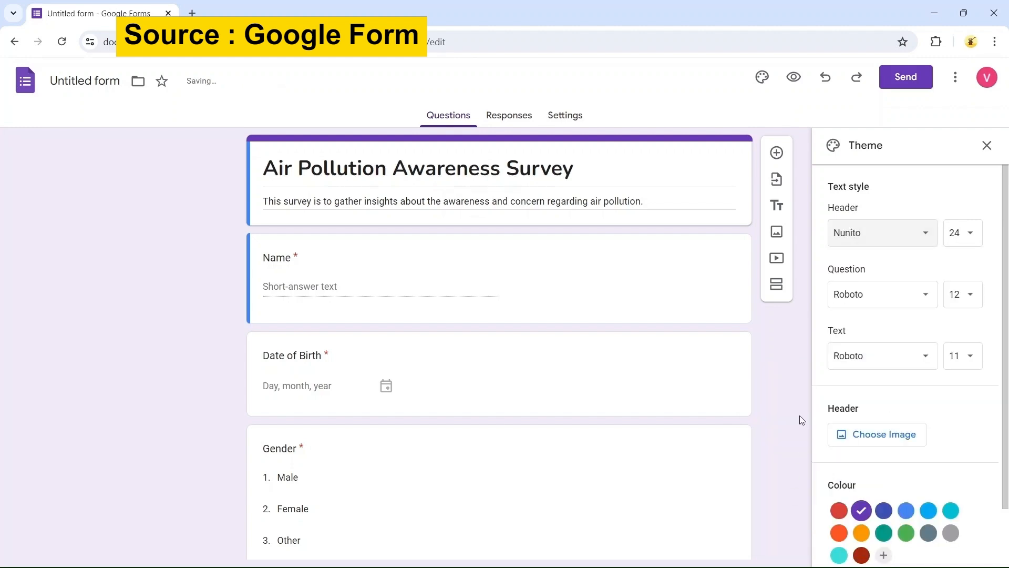
Set both the question font and the text font to Verdana
left_click(874, 296)
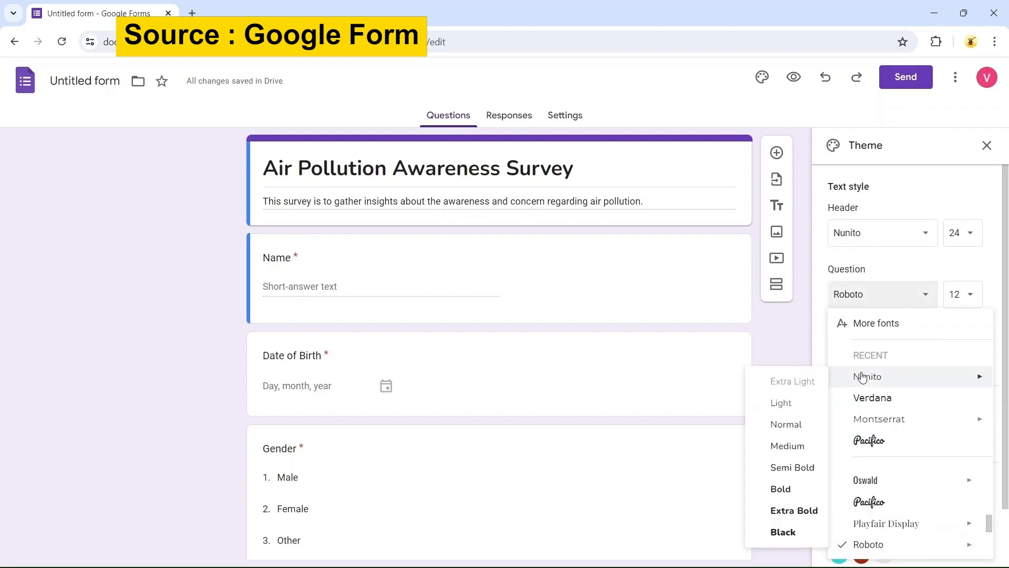
left_click(865, 397)
scroll(863, 336, "down", 1)
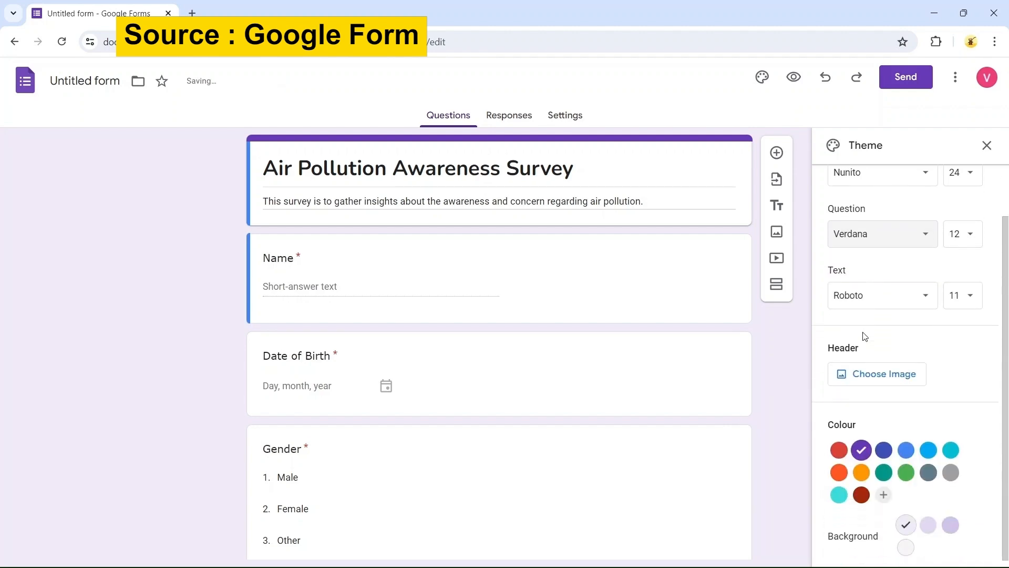
left_click(868, 301)
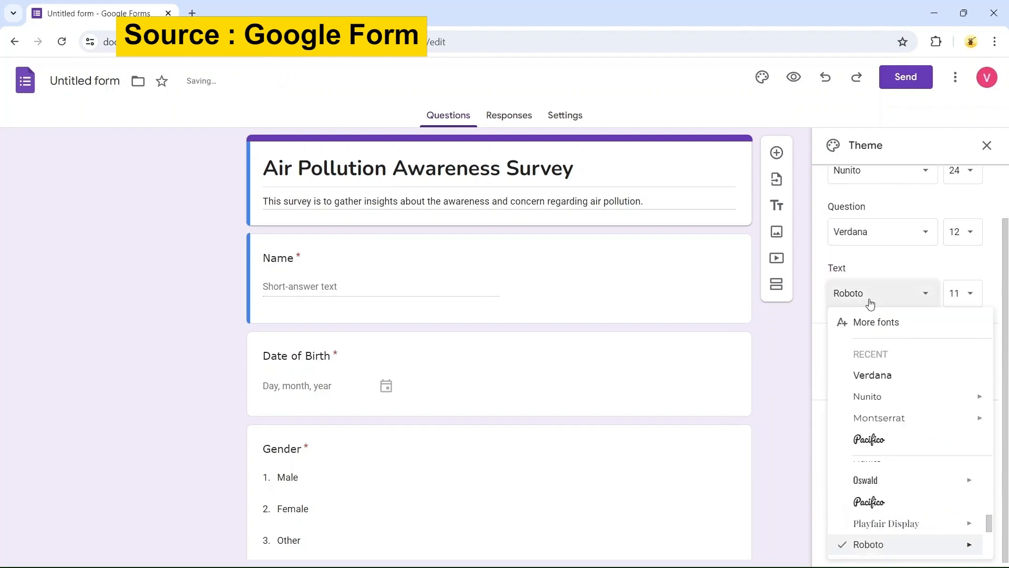
left_click(872, 376)
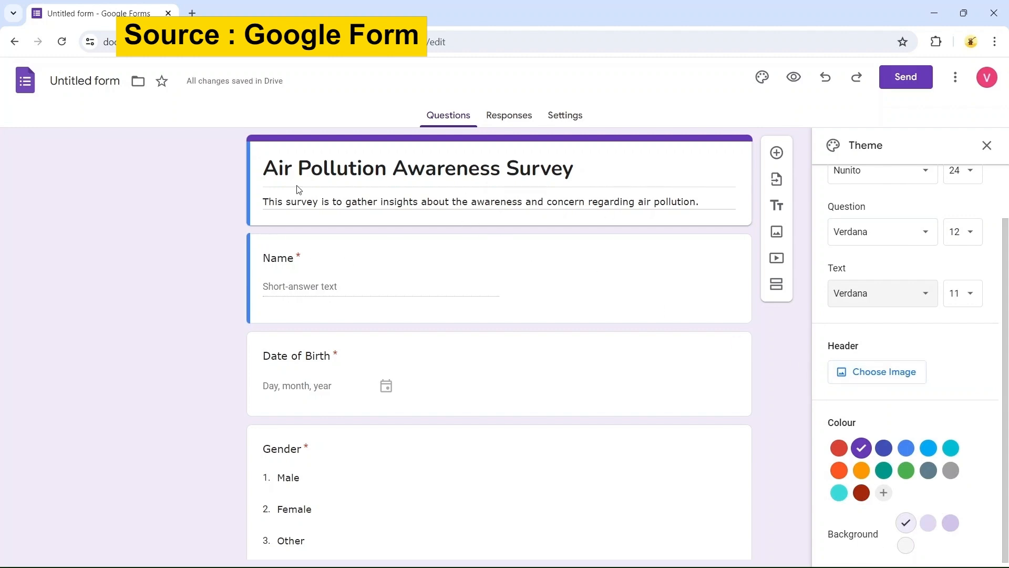
Keep the header size at 24, set the question font size to 18 and the text size to 12
scroll(868, 392, "up", 1)
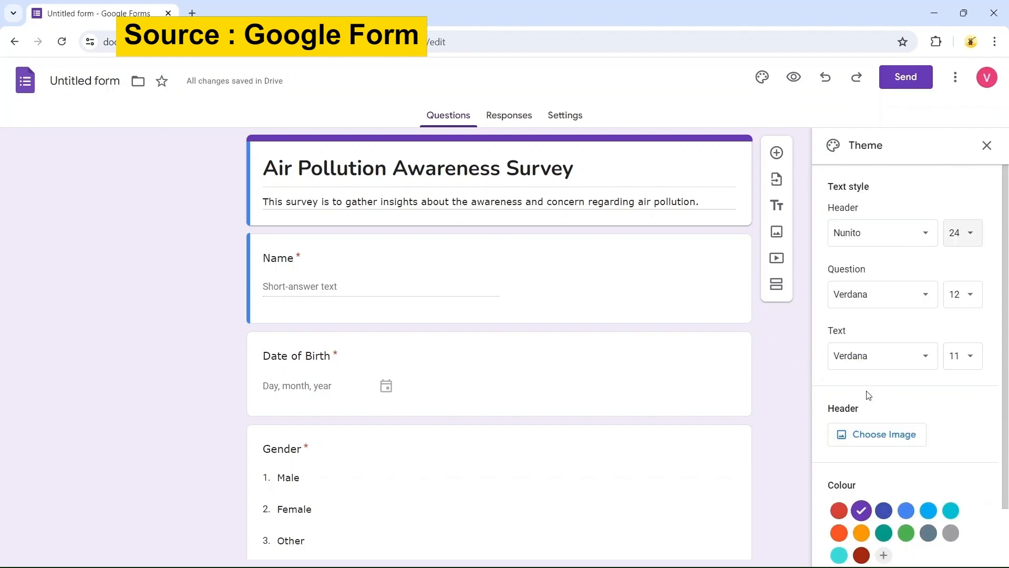
left_click(966, 238)
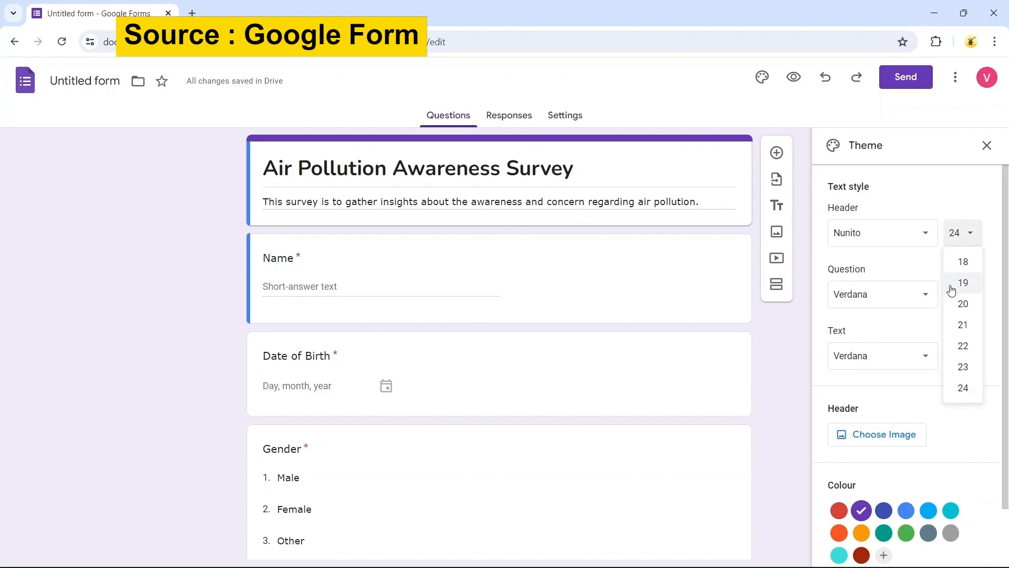
left_click(962, 394)
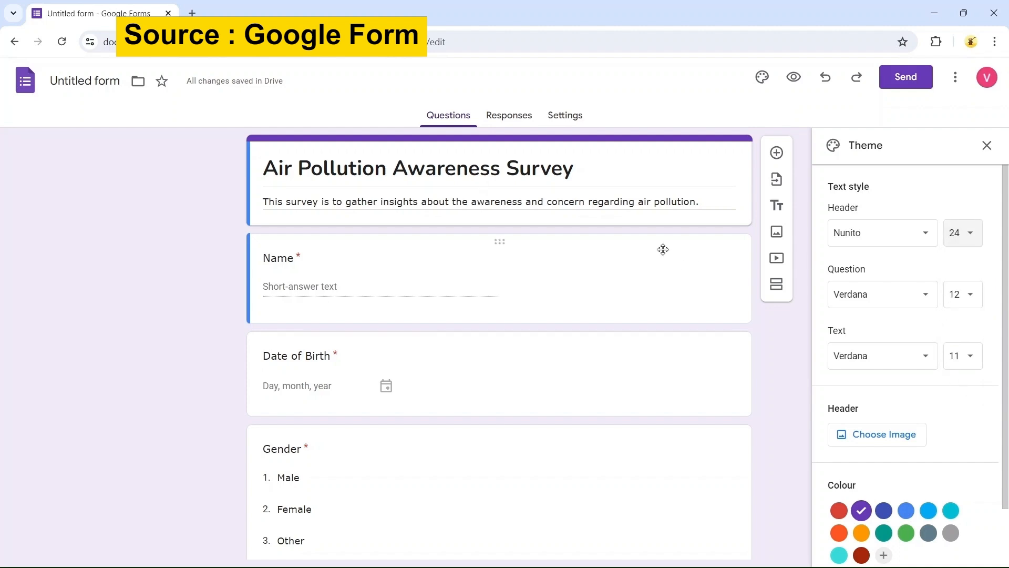
left_click(970, 300)
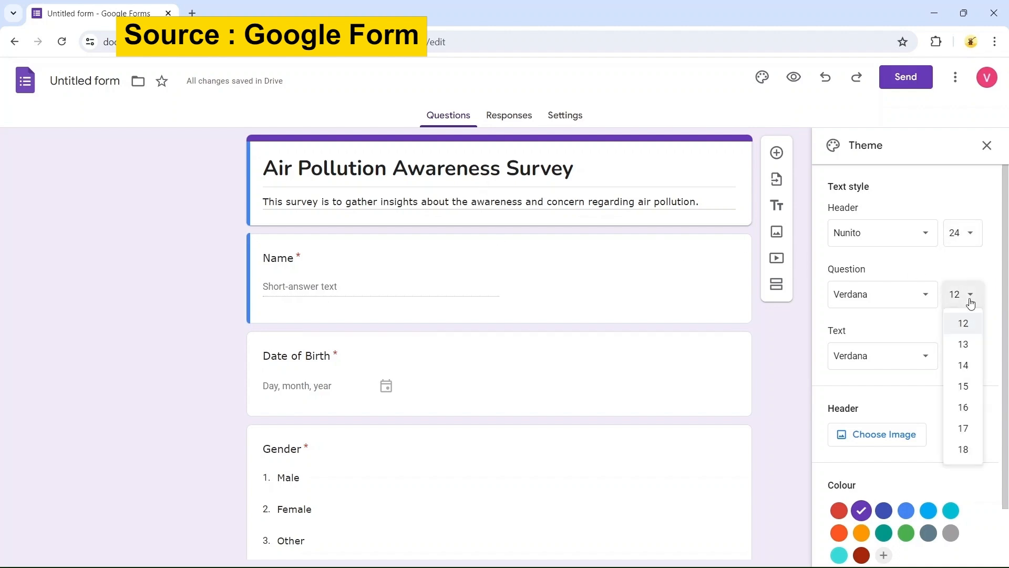
left_click(957, 451)
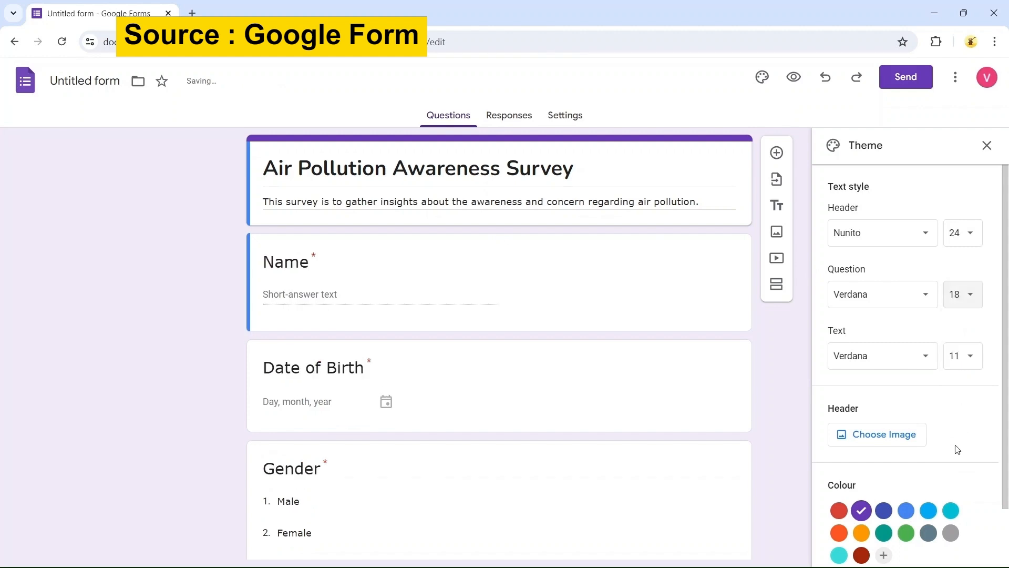
left_click(962, 356)
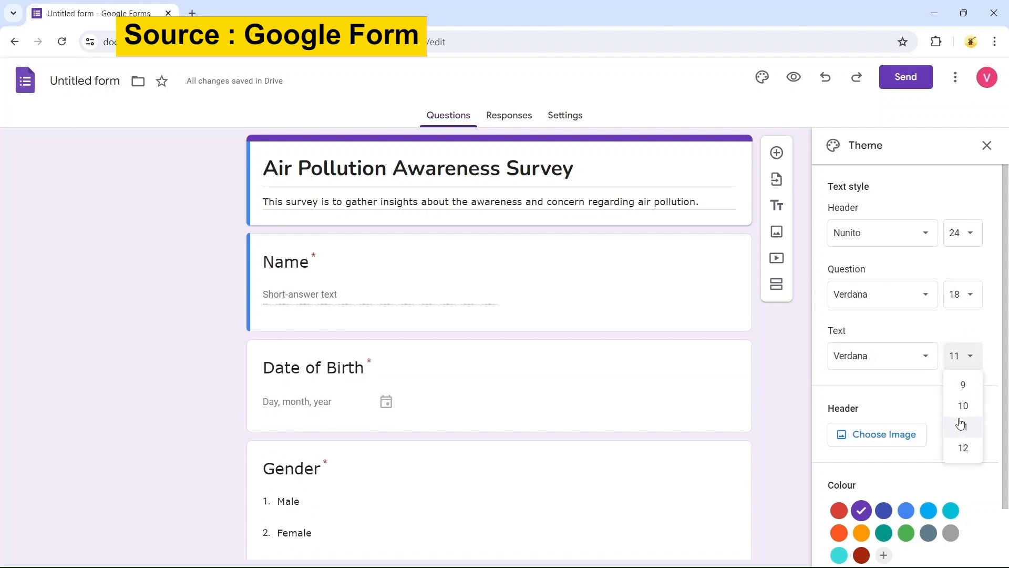
left_click(963, 446)
Browse the header image themes and the upload option for the form header
scroll(896, 399, "down", 1)
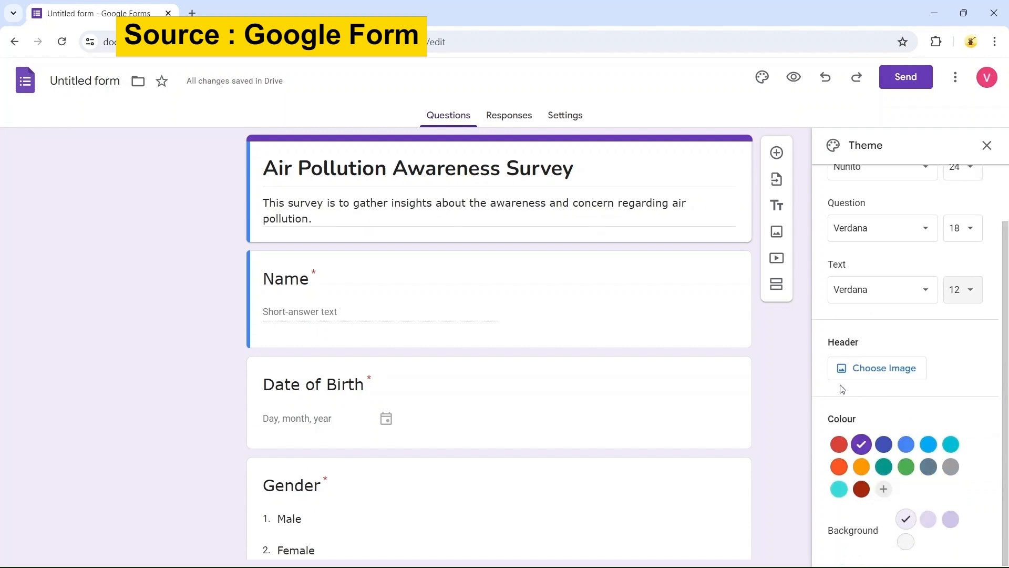
left_click(892, 373)
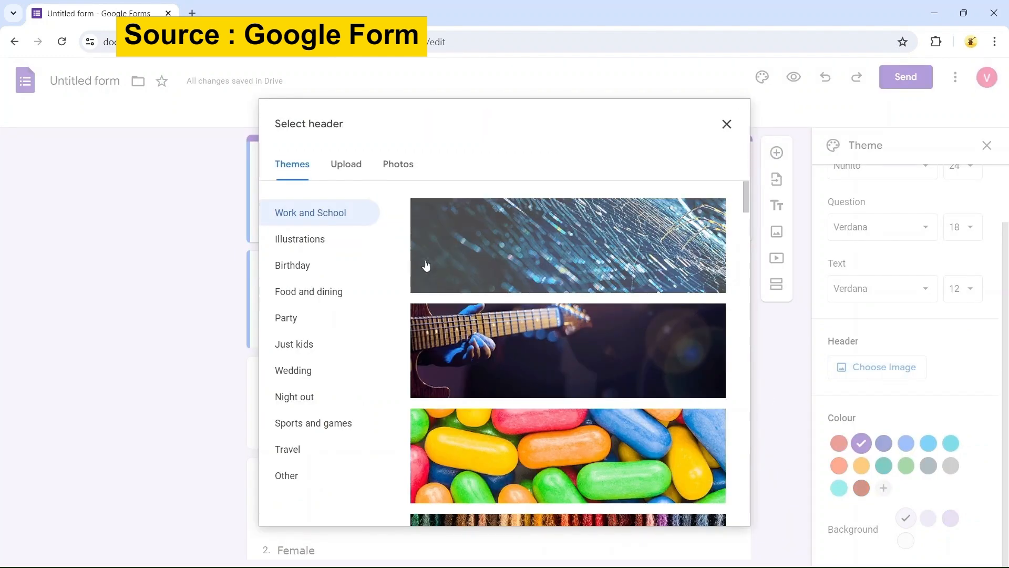
scroll(459, 270, "down", 3)
scroll(459, 270, "down", 6)
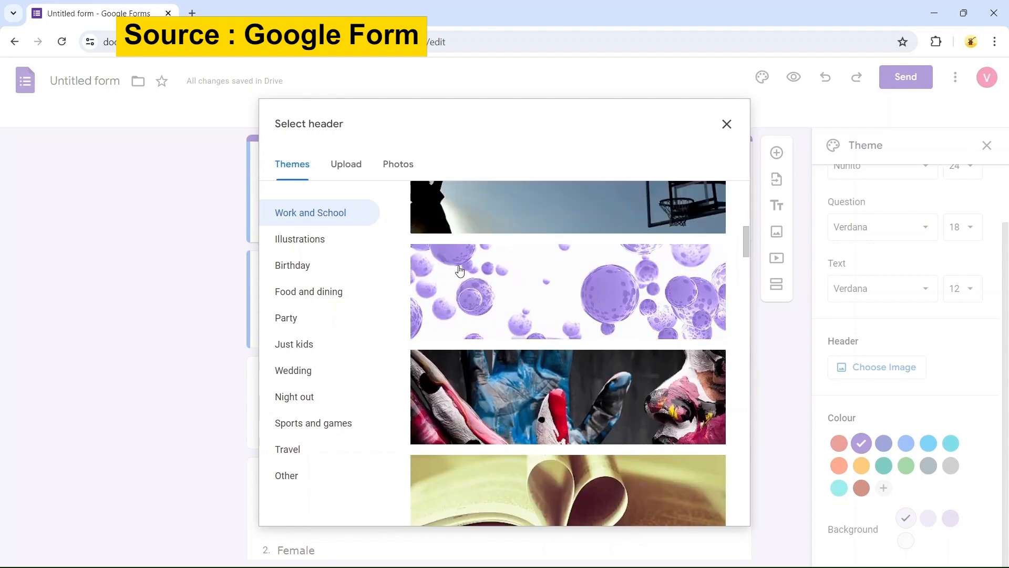
scroll(459, 274, "down", 2)
scroll(507, 294, "down", 5)
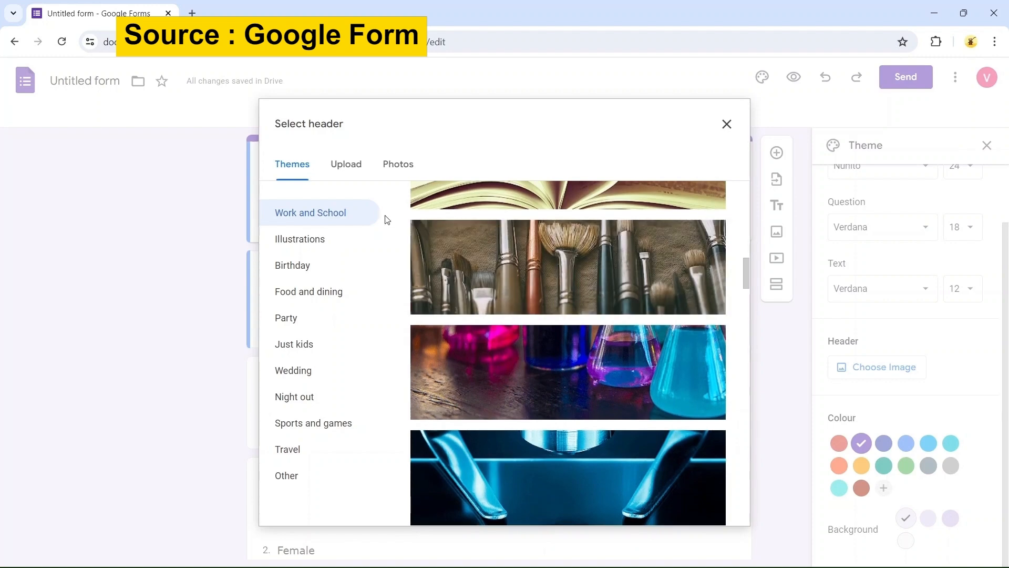
left_click(342, 159)
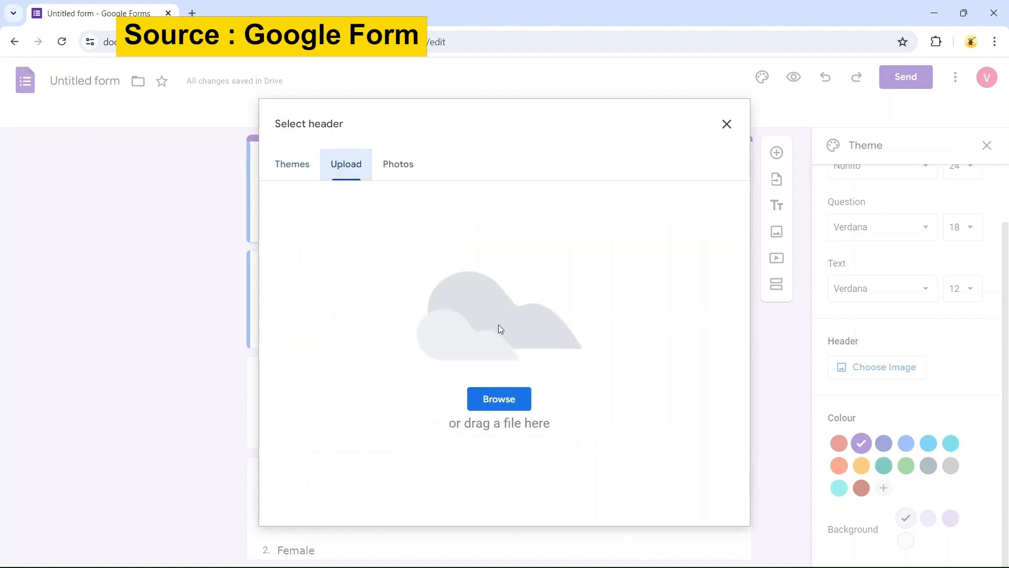
left_click(299, 170)
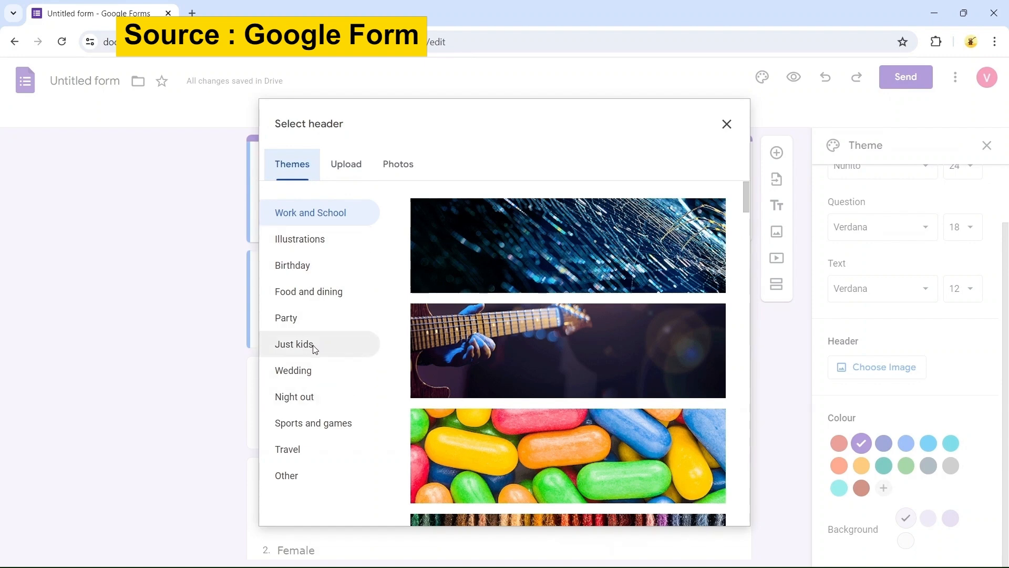
Insert the green valley landscape illustration from the Travel themes as the header image
left_click(315, 452)
scroll(553, 329, "down", 5)
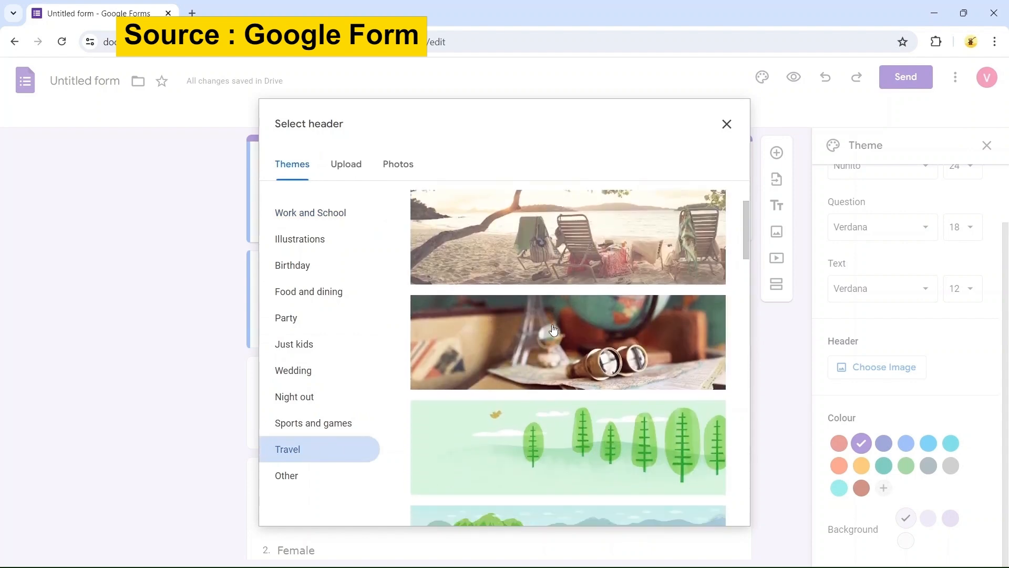
scroll(596, 286, "down", 2)
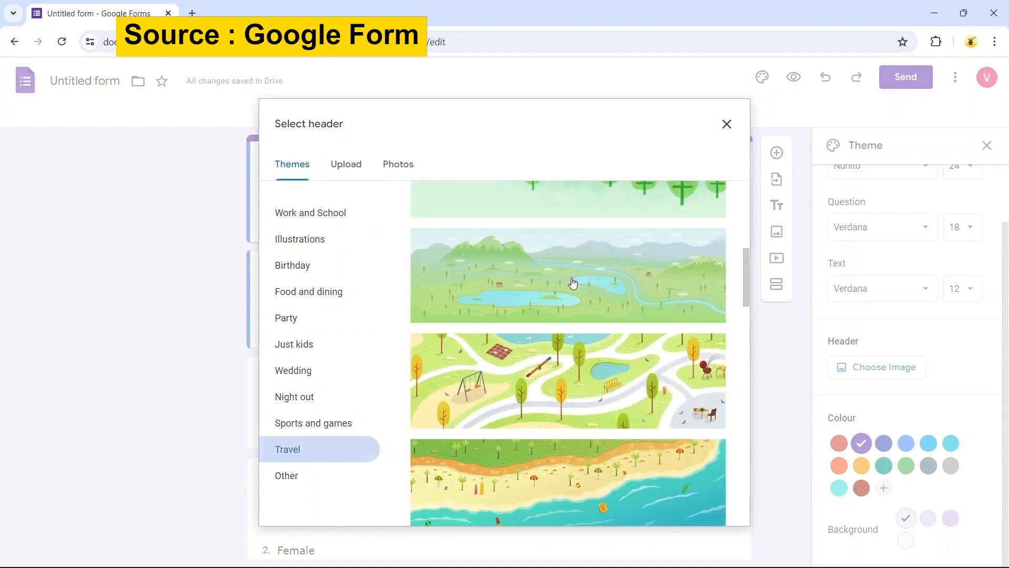
left_click(566, 283)
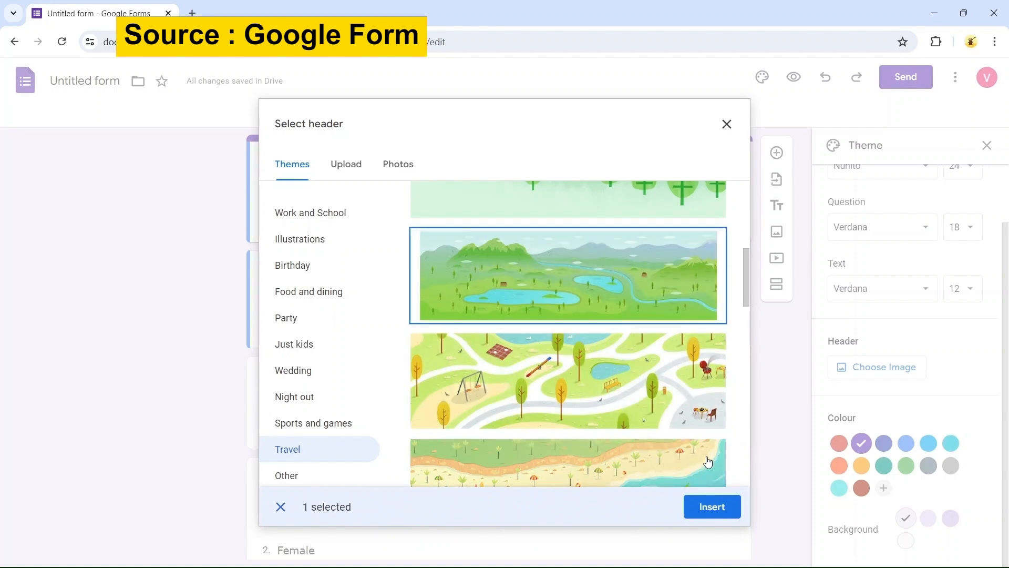
left_click(713, 507)
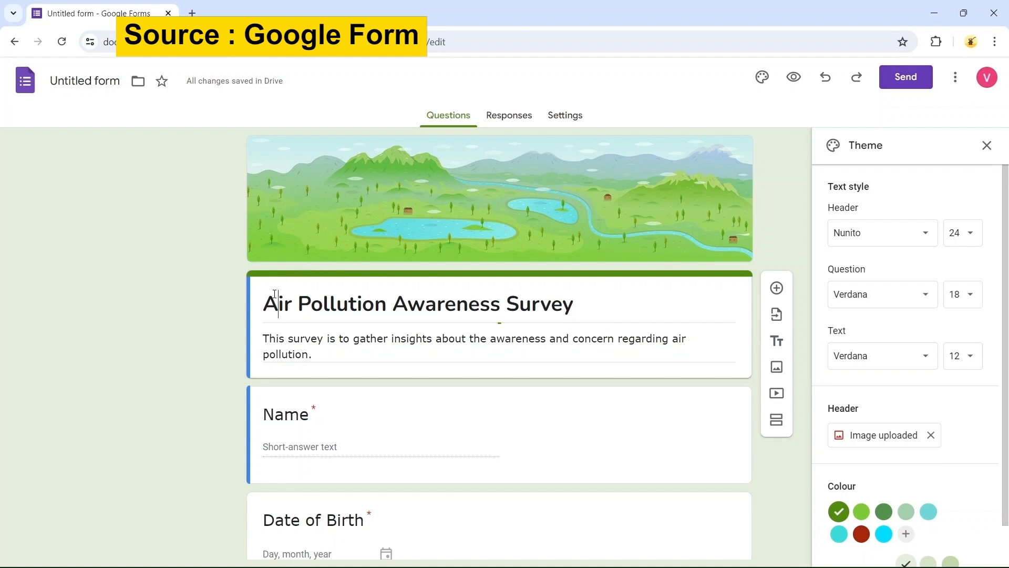
Set the theme colour to the light teal swatch and close the theme panel
double_click(274, 295)
left_click(197, 285)
scroll(841, 373, "down", 1)
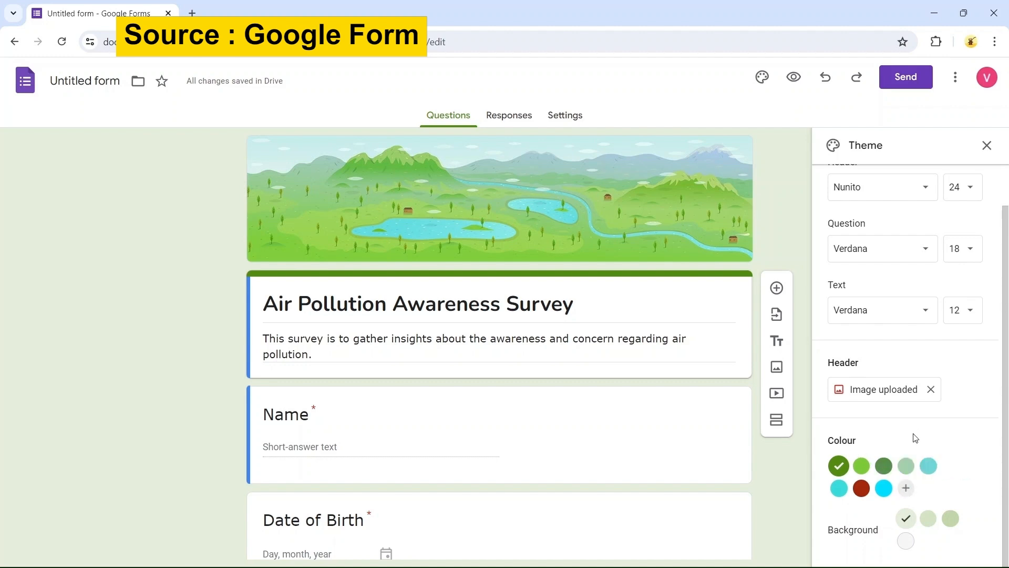
left_click(931, 469)
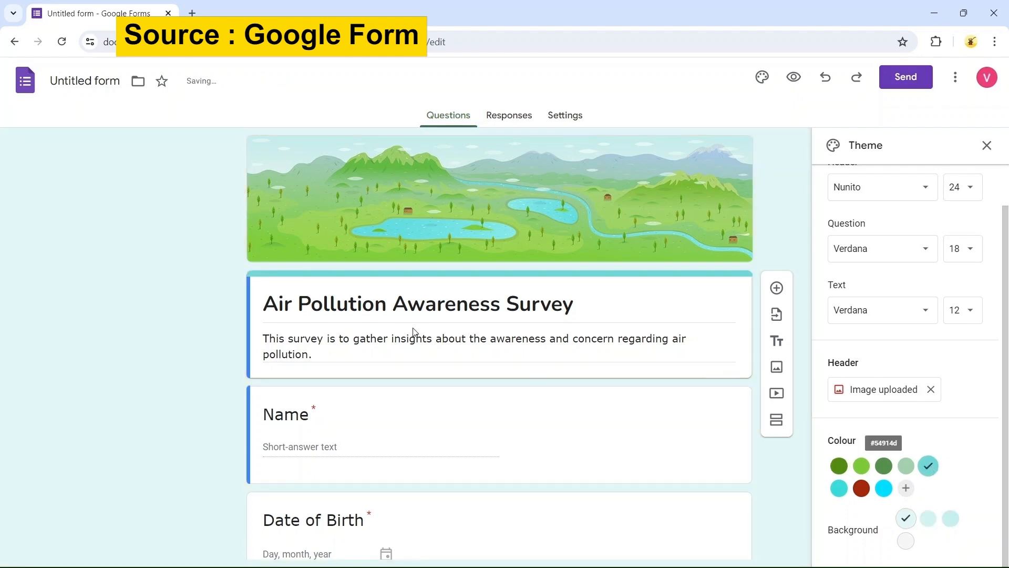
scroll(774, 184, "down", 5)
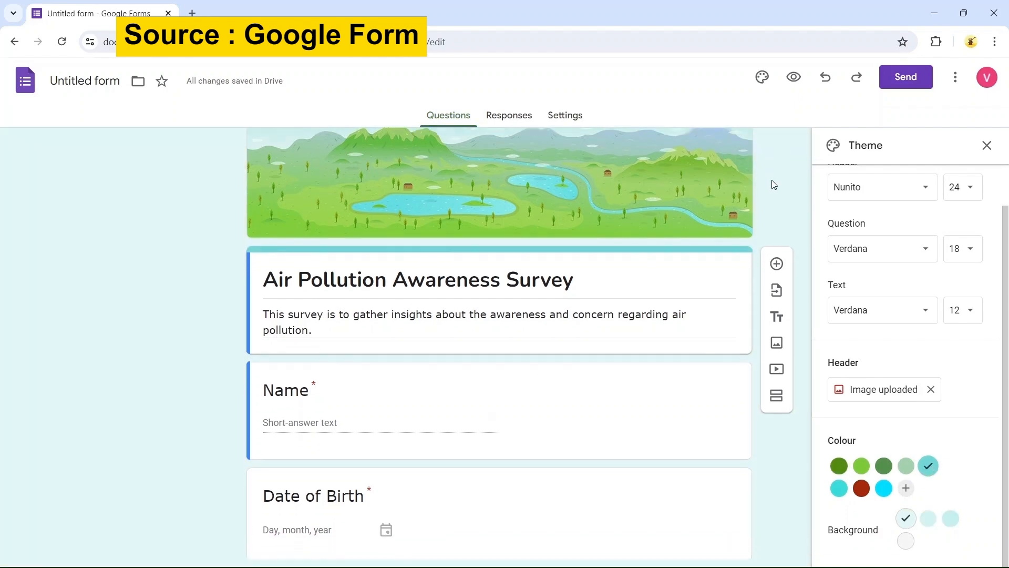
scroll(794, 169, "down", 5)
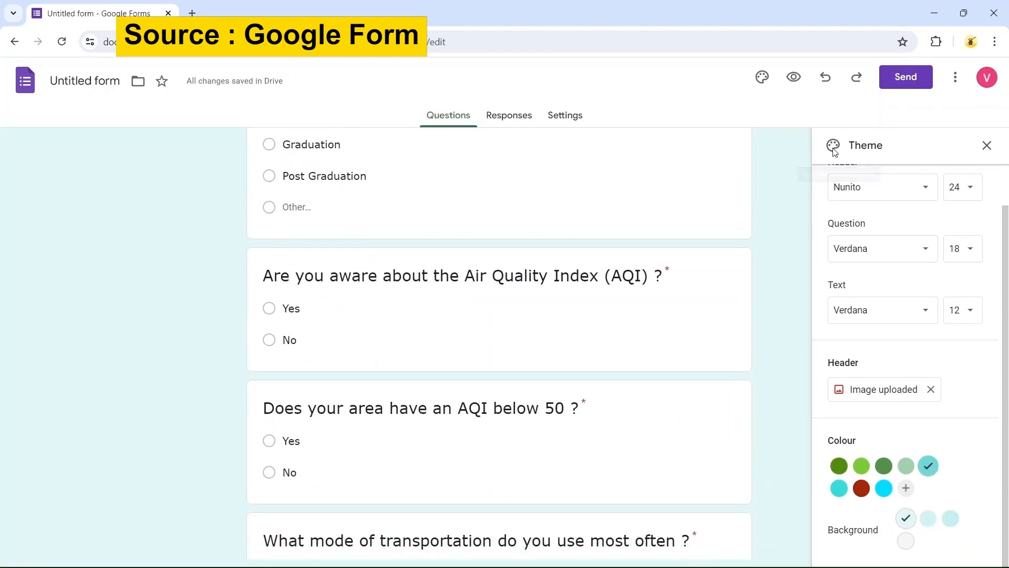
left_click(986, 145)
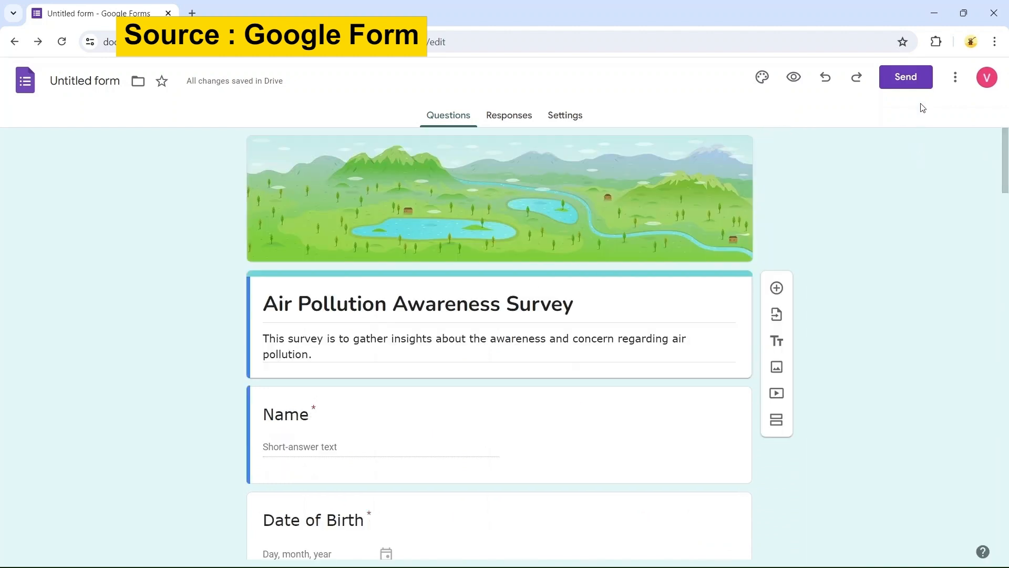
Copy the form's shareable link from the Send form dialog
left_click(909, 84)
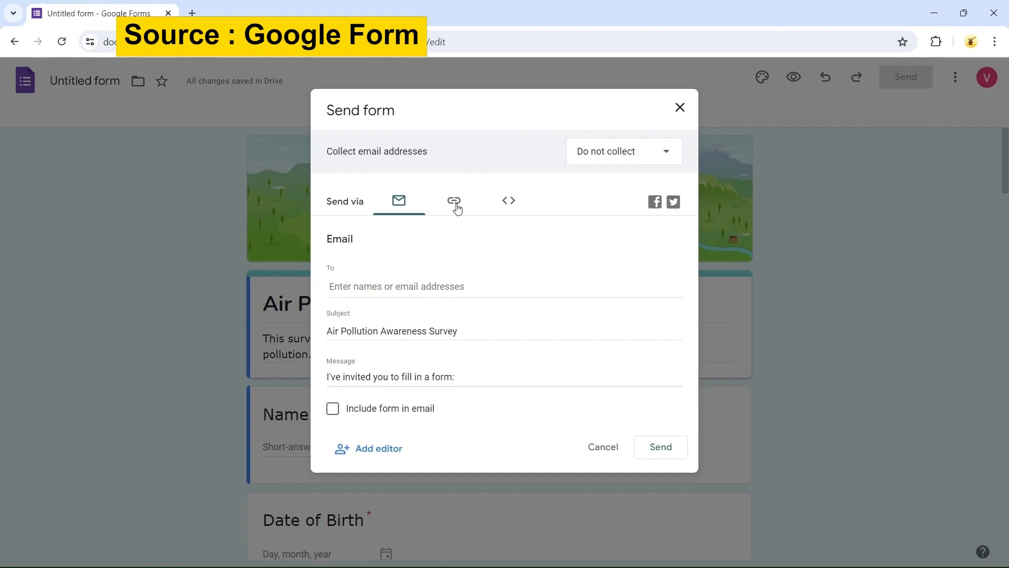
left_click(456, 207)
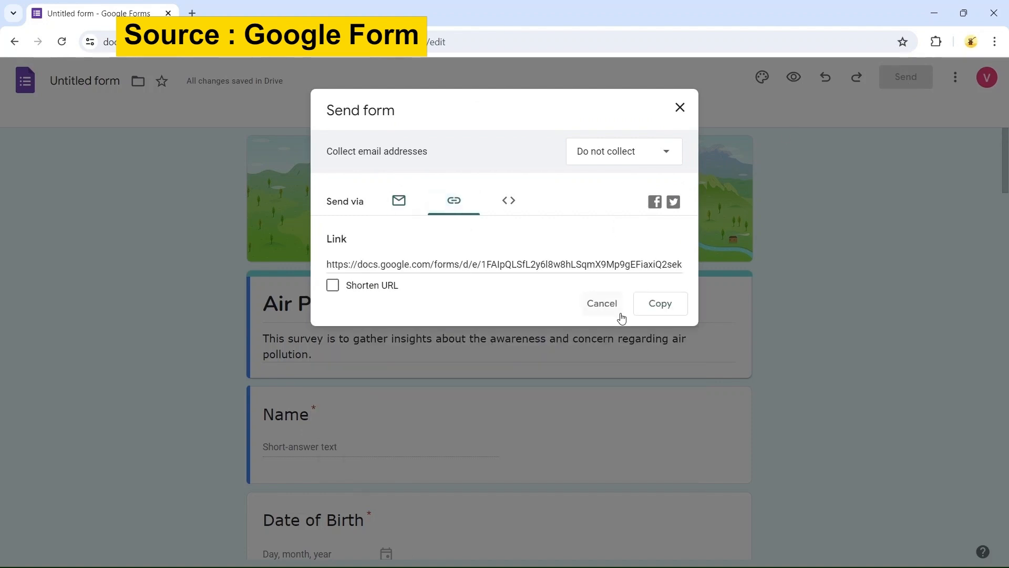
left_click(651, 306)
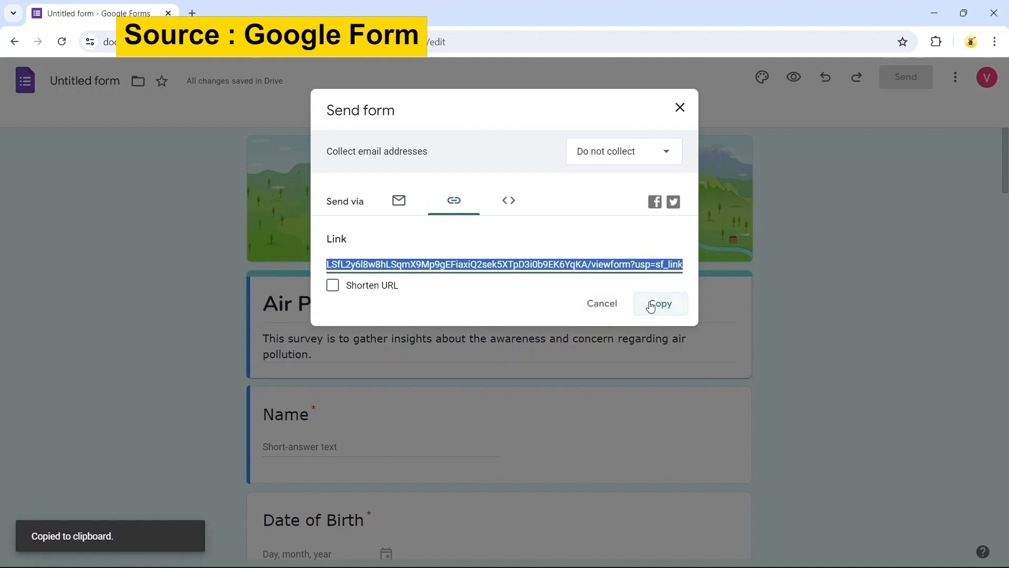